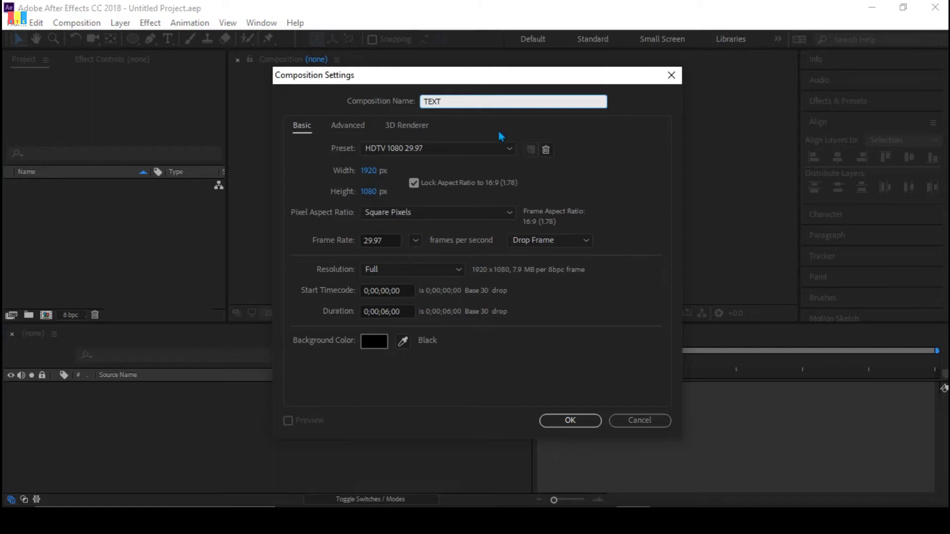
- Create the TEXT composition and add a text layer reading MANEATER
click(570, 420)
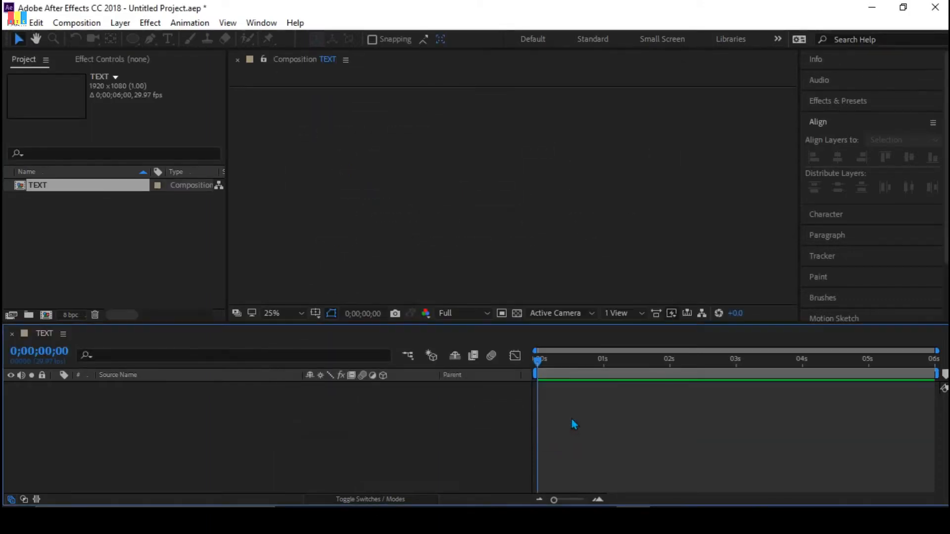
right_click(272, 417)
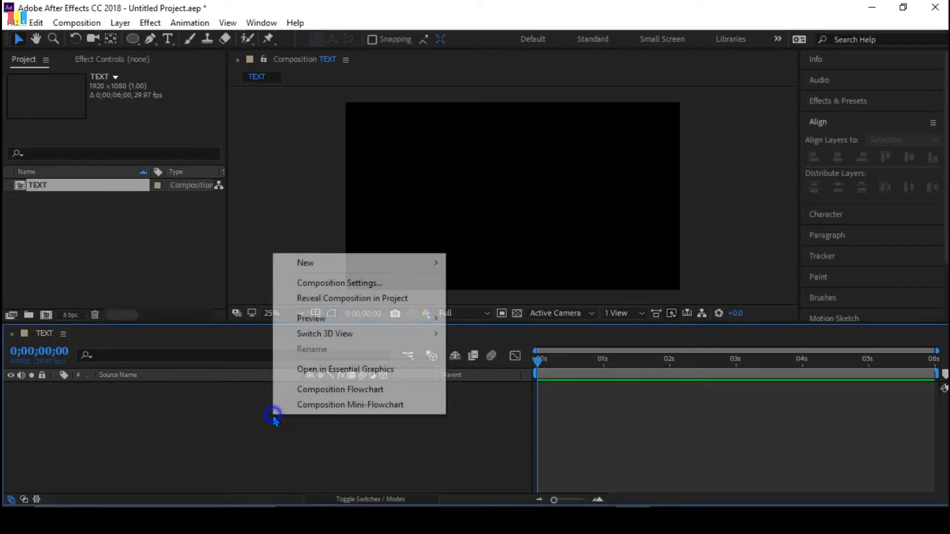
mouse_move(381, 261)
click(505, 286)
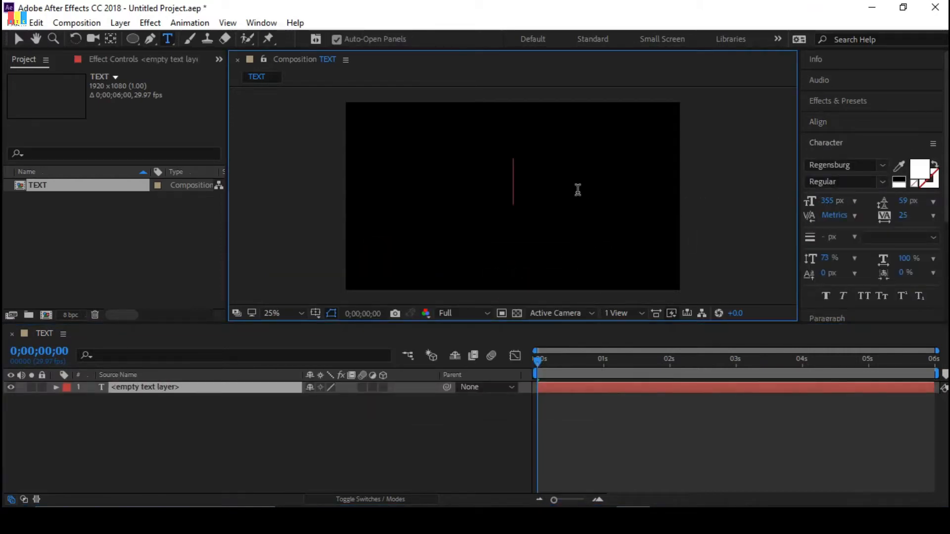
text(M)
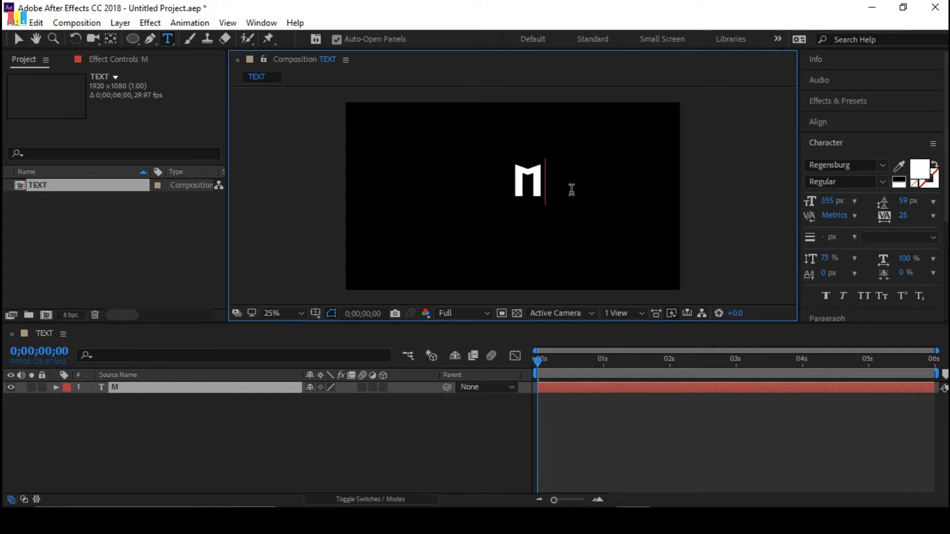
text(AN)
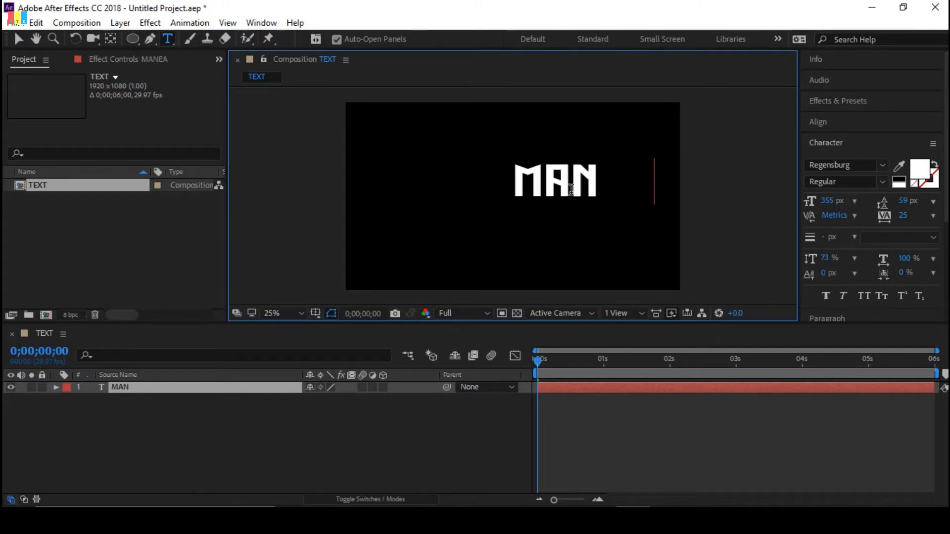
text(EATER)
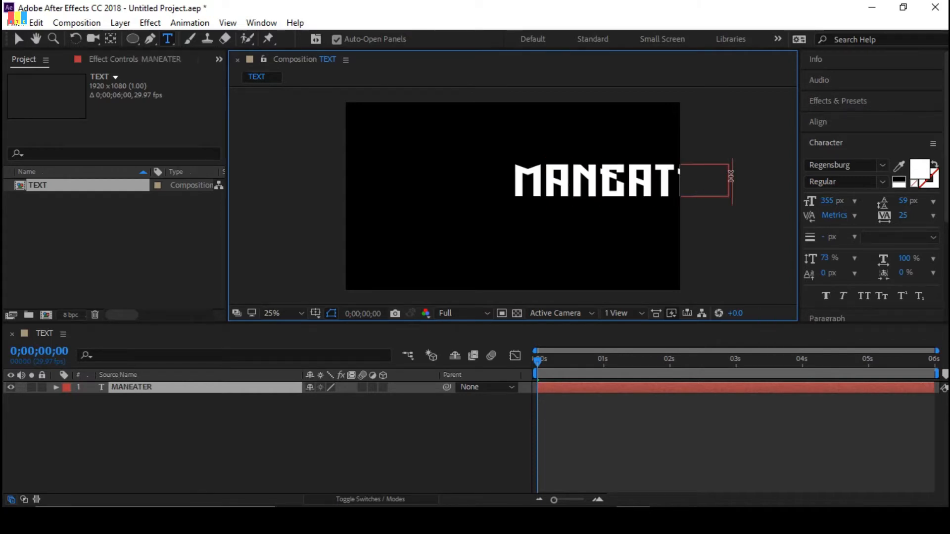
- Enlarge the MANEATER text's font size and centre the layer horizontally and vertically in the composition
double_click(524, 182)
drag(831, 206, 865, 200)
click(860, 124)
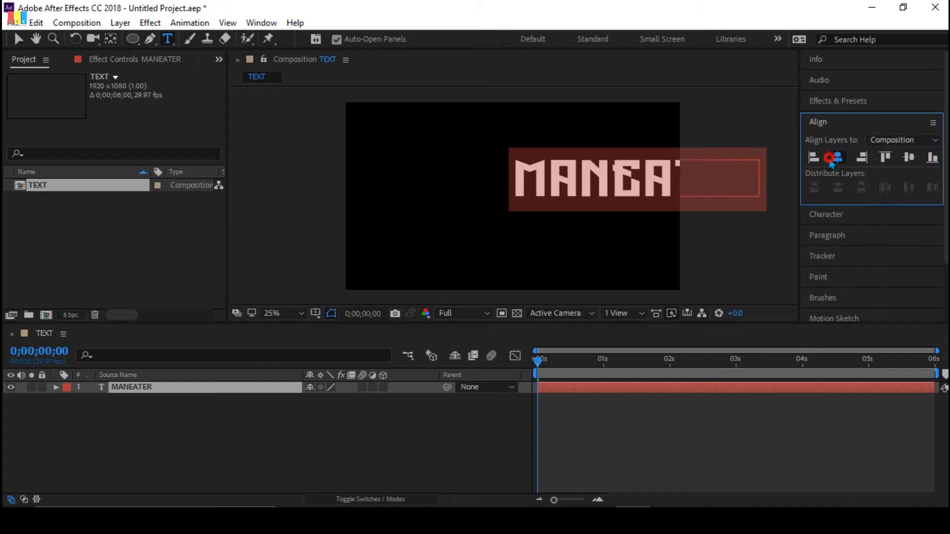
click(837, 160)
key(Caps_Lock)
click(909, 159)
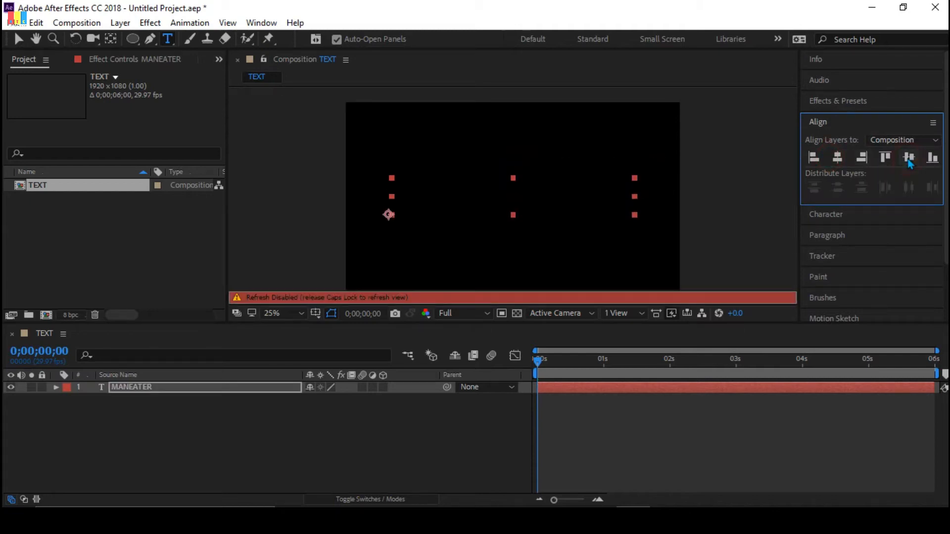
key(Caps_Lock)
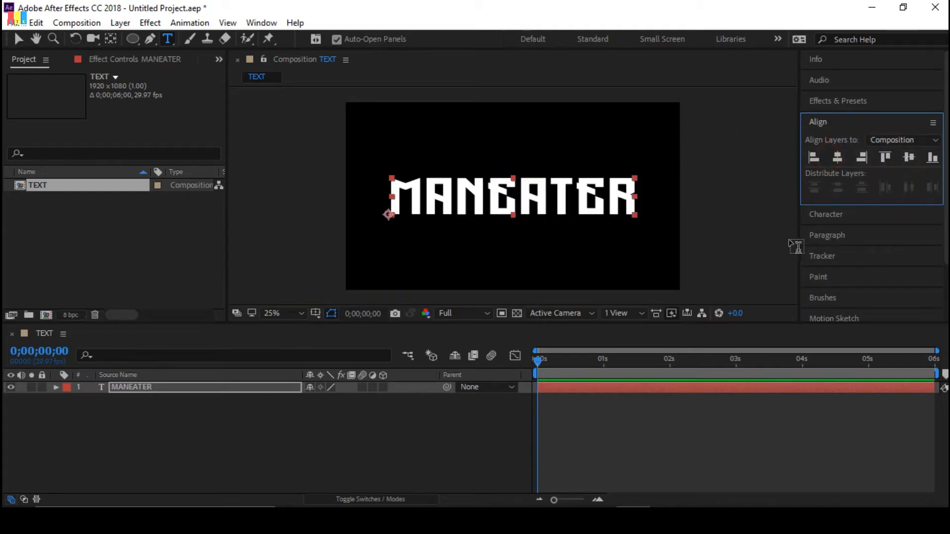
- Scale the MANEATER layer to 110% and centre it again horizontally and vertically in the composition
click(245, 388)
key(s)
drag(326, 400, 342, 400)
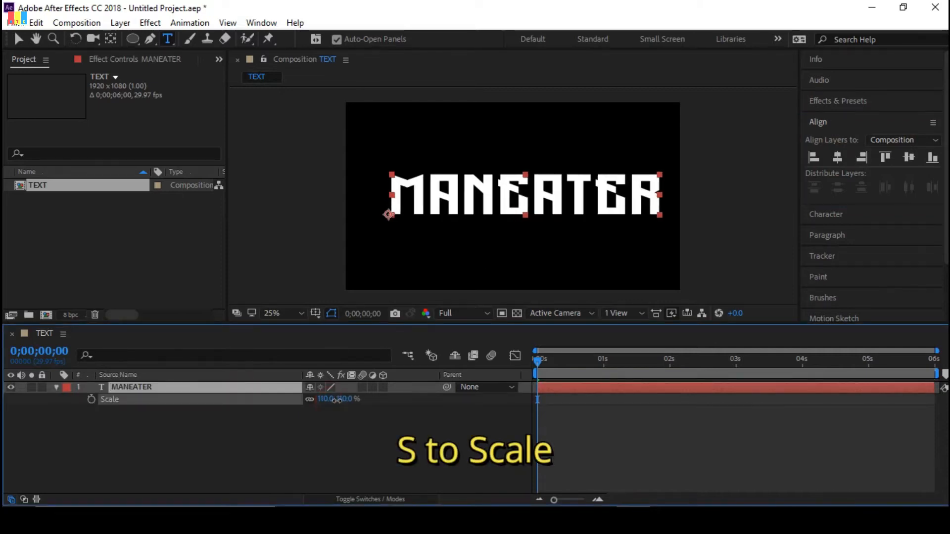
click(838, 157)
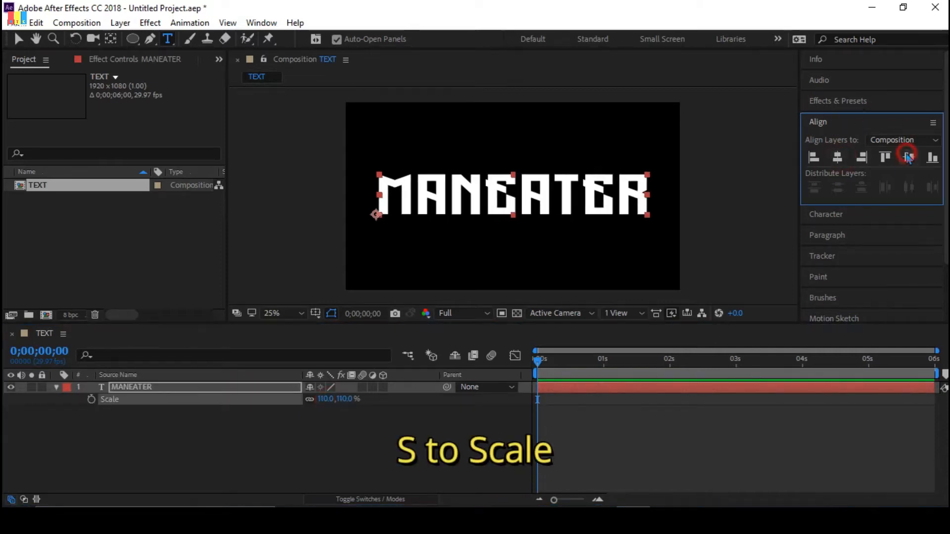
click(909, 158)
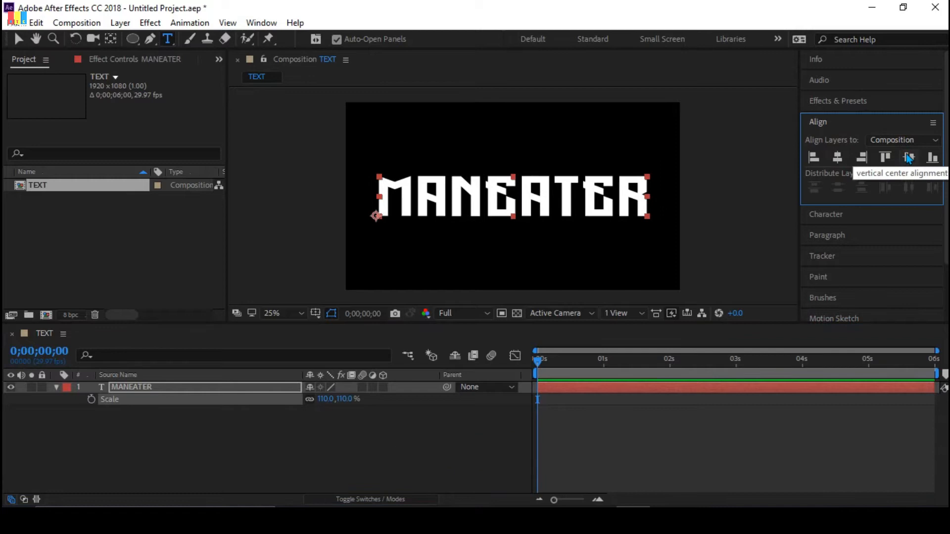
click(56, 388)
- Create a composition-sized solid in white (FFFFFF) and place it below the MANEATER text layer
right_click(238, 411)
mouse_move(370, 260)
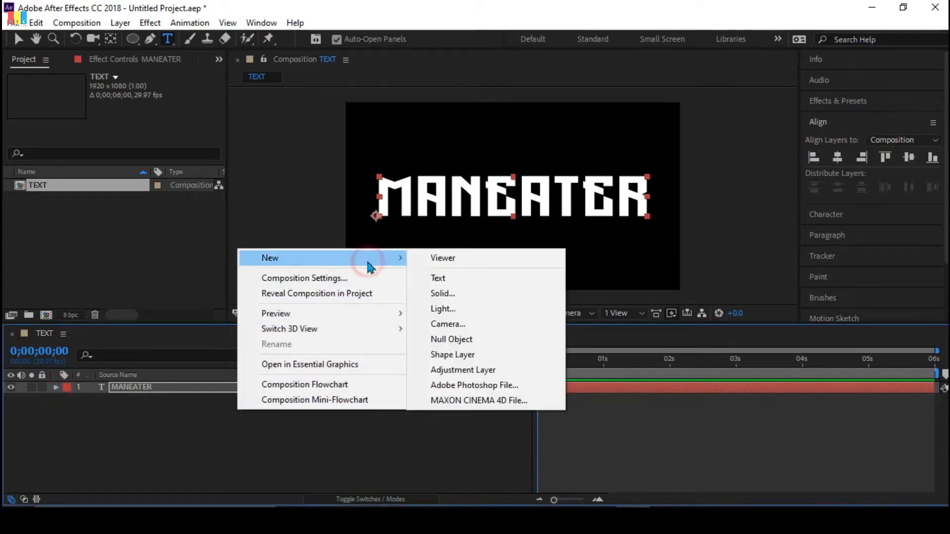
click(445, 296)
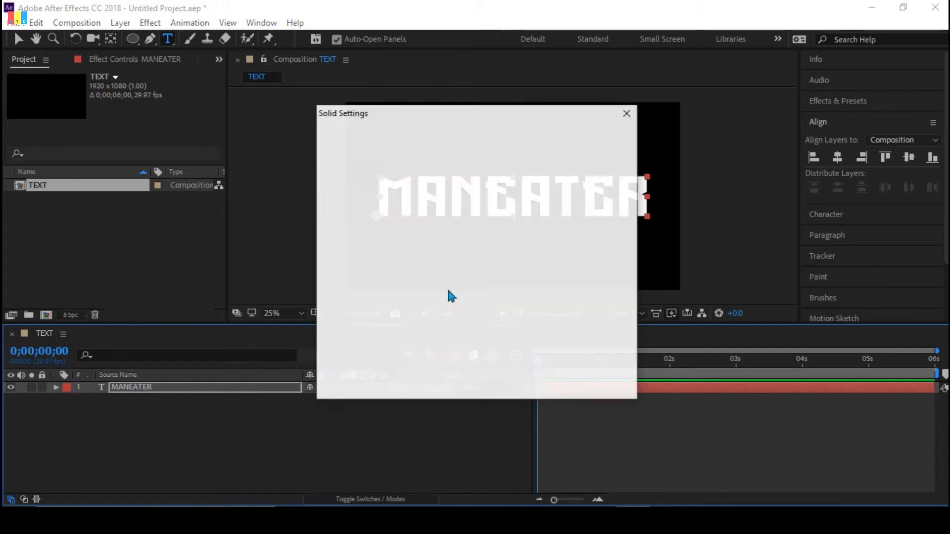
click(468, 344)
text(FFFFFF)
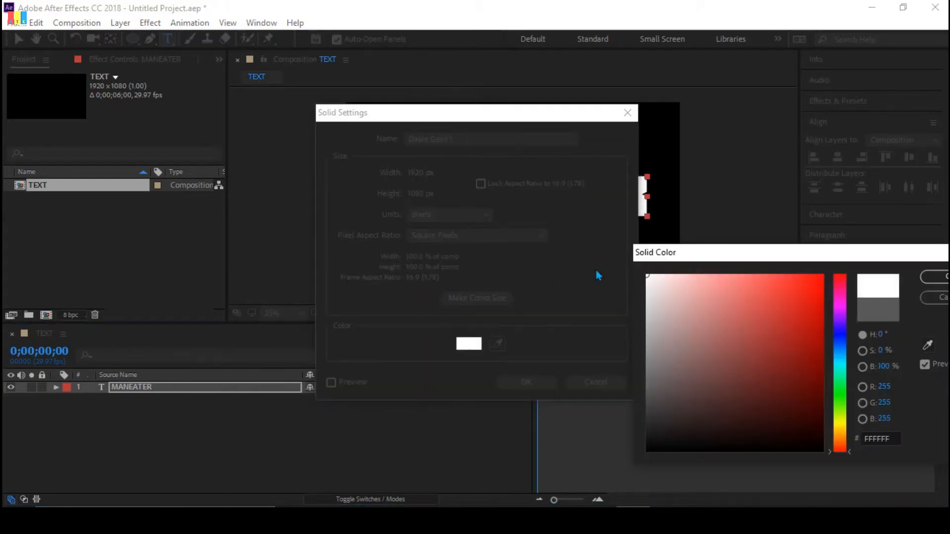
key(Return)
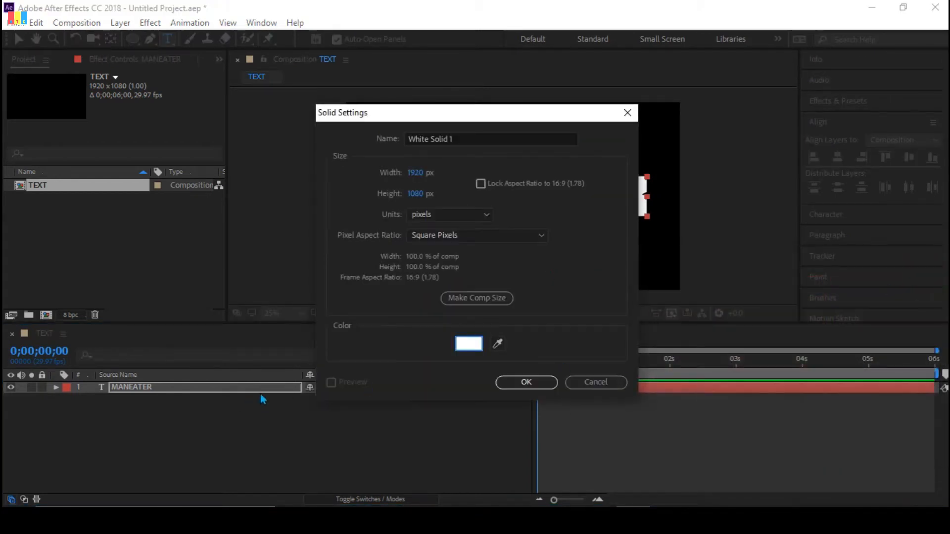
click(528, 382)
drag(234, 390, 230, 421)
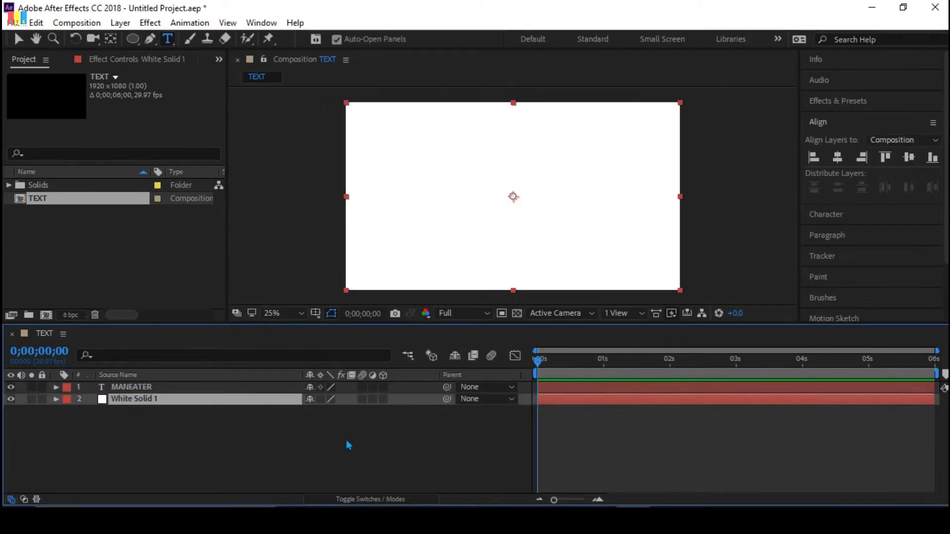
- Set the white solid's track matte to the inverted alpha of the MANEATER layer
click(367, 491)
click(370, 499)
click(240, 401)
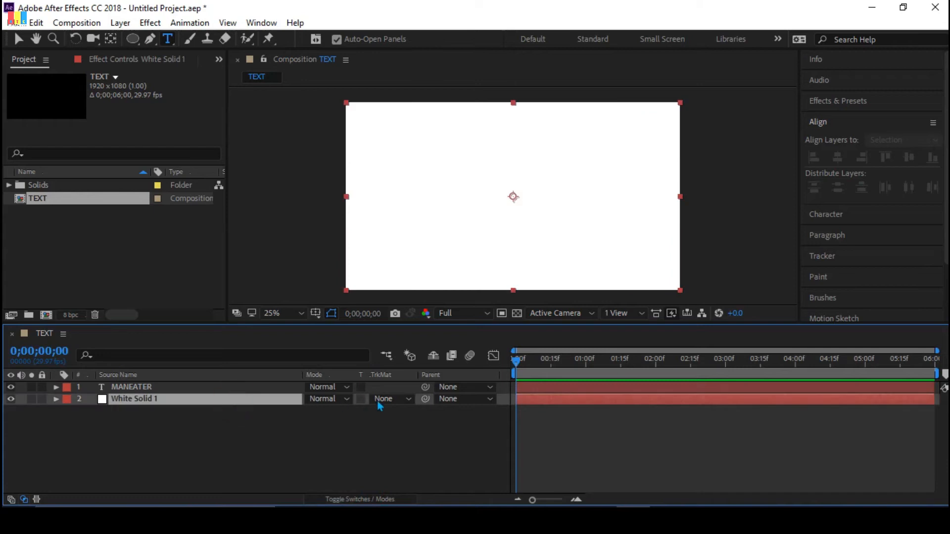
click(393, 400)
click(427, 452)
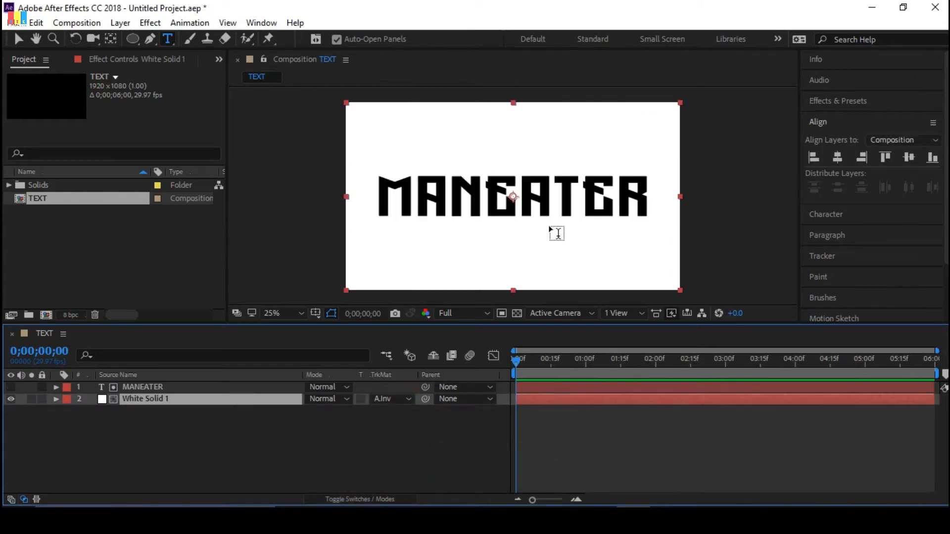
- Create a composition named MAIN and place the TEXT composition in it as a layer
click(47, 315)
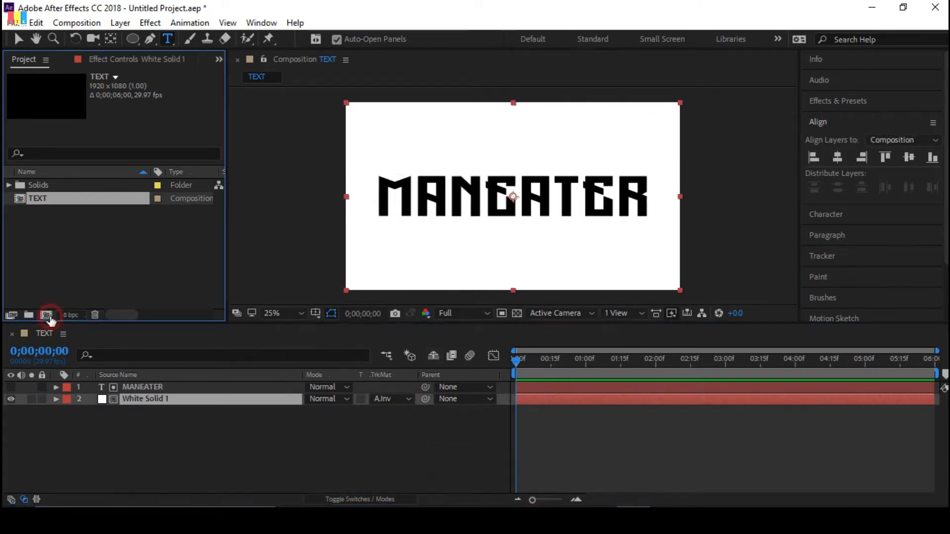
text(MAIN)
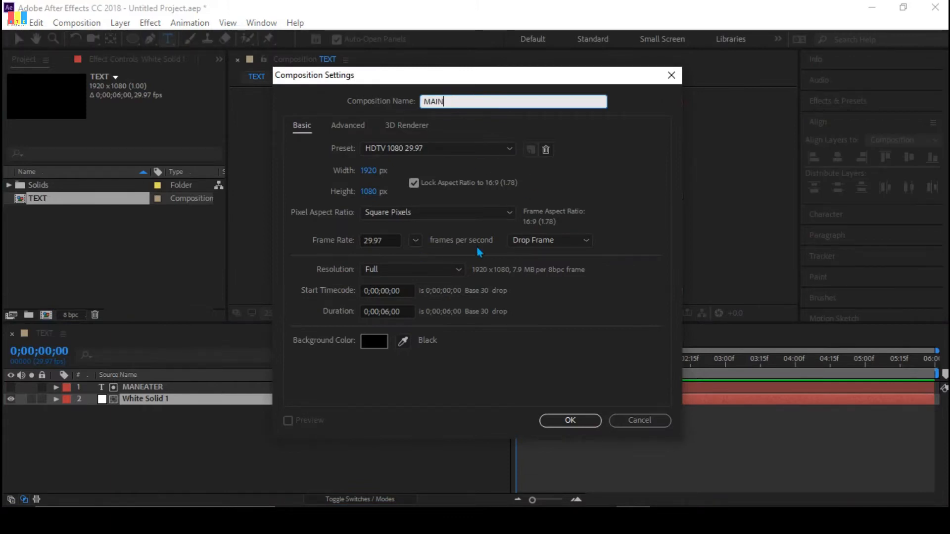
click(586, 425)
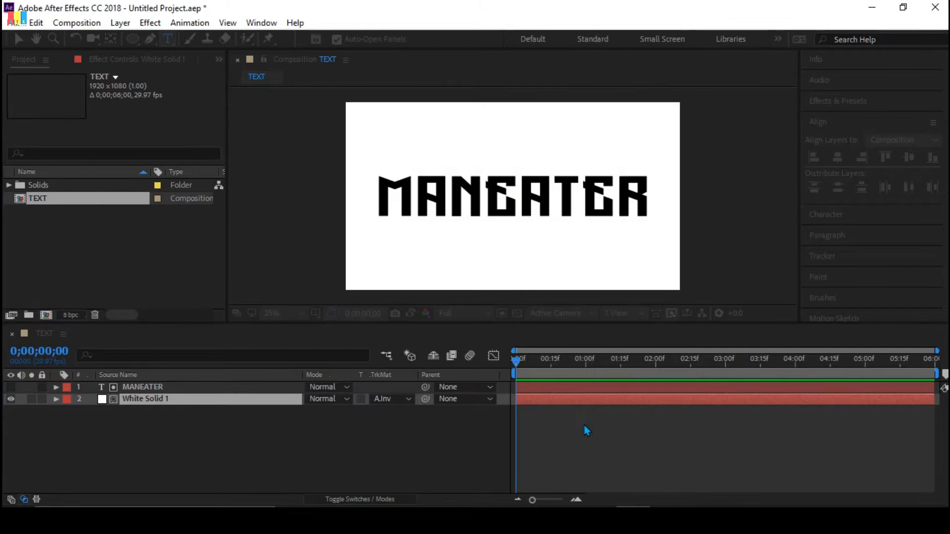
drag(104, 211, 195, 417)
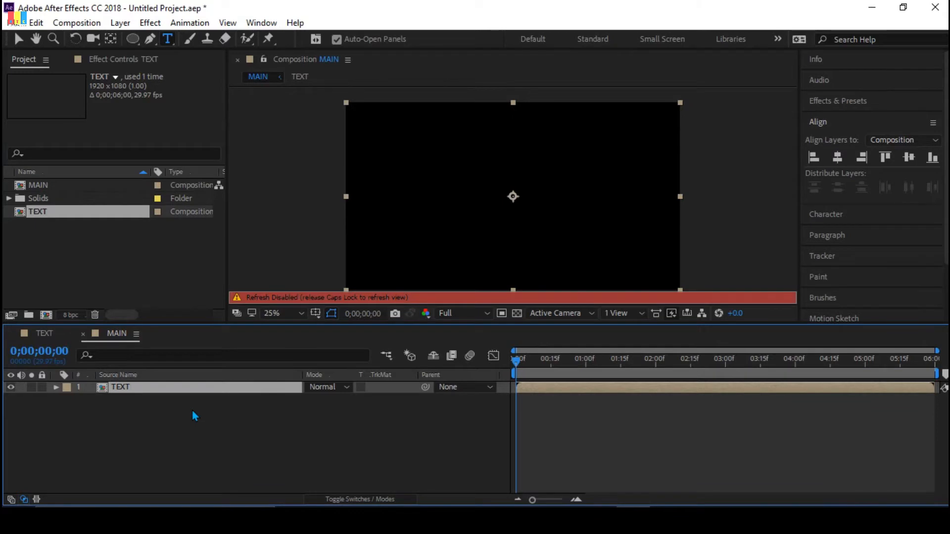
key(Caps_Lock)
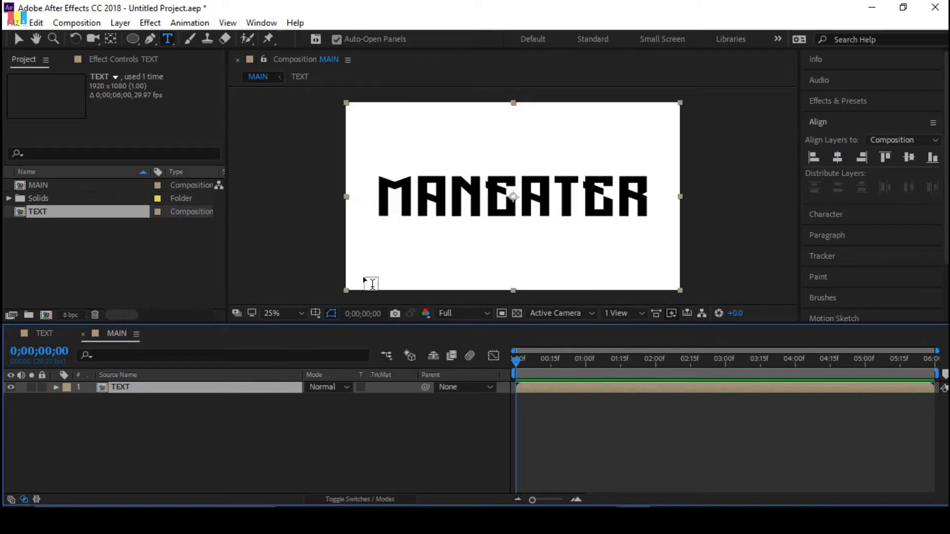
- Switch to File Explorer and import 601969.jpg, Light.png, Particle.mp4, Smoke.mp4 and Texture.png from Project Files into the After Effects project
click(377, 476)
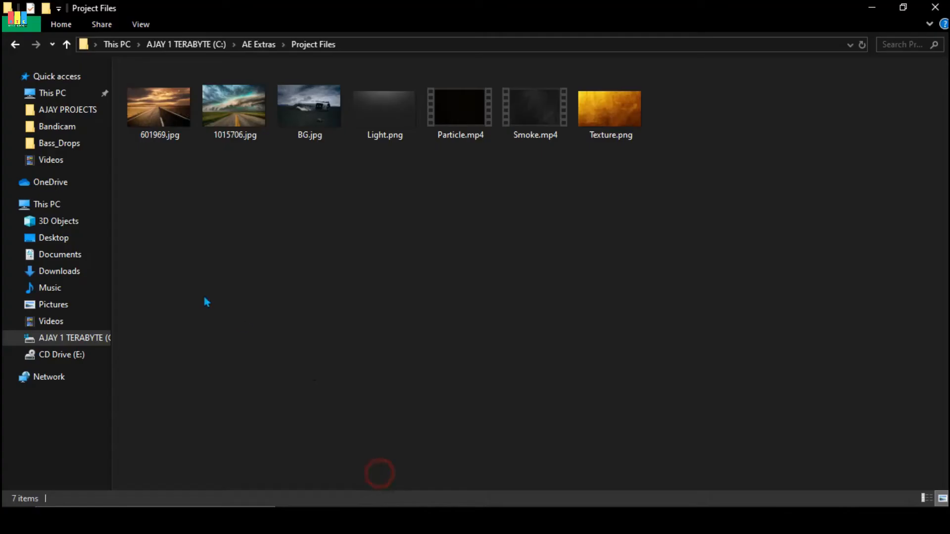
click(155, 148)
ctrl+click(381, 106)
ctrl+click(475, 105)
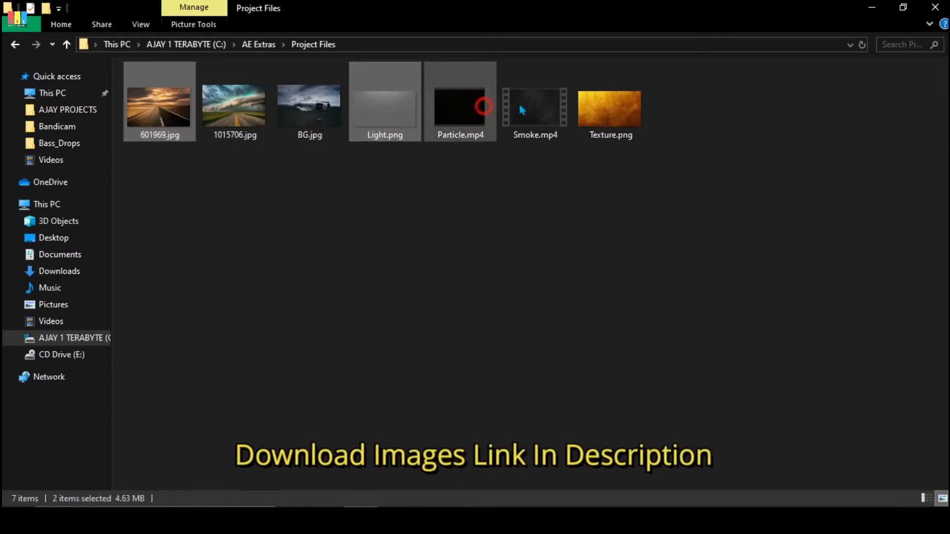
ctrl+click(536, 107)
ctrl+click(610, 106)
drag(372, 91, 97, 259)
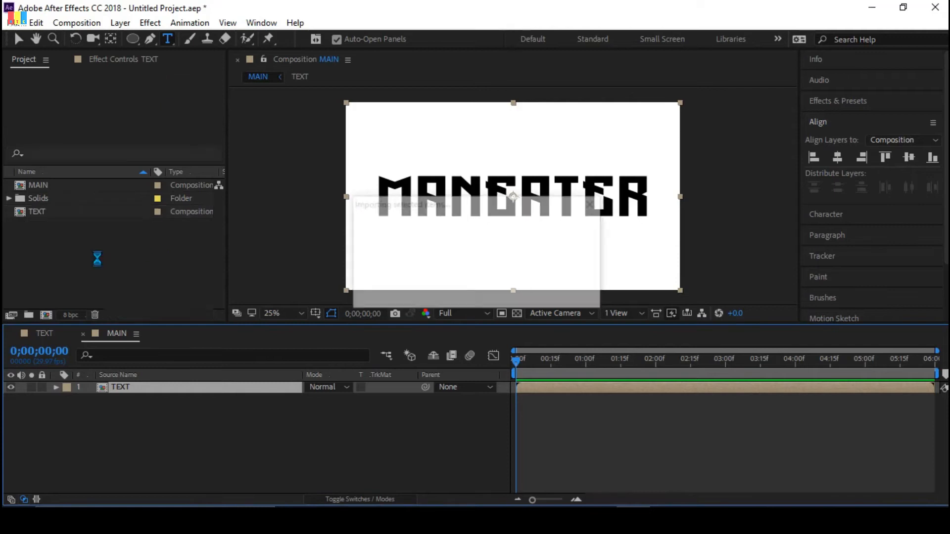
- Place 601969.jpg below the TEXT layer in MAIN and scale the image to 52%
drag(128, 187, 168, 426)
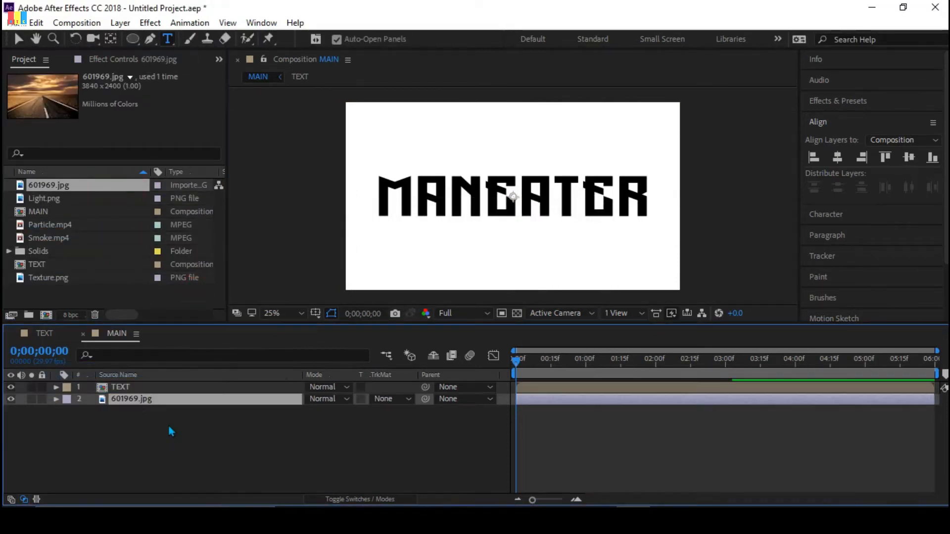
key(s)
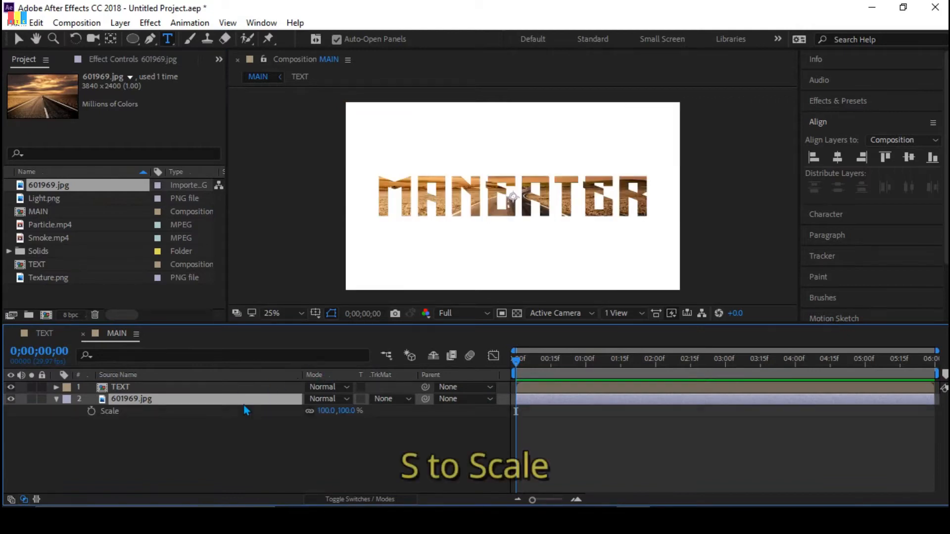
drag(329, 411, 300, 413)
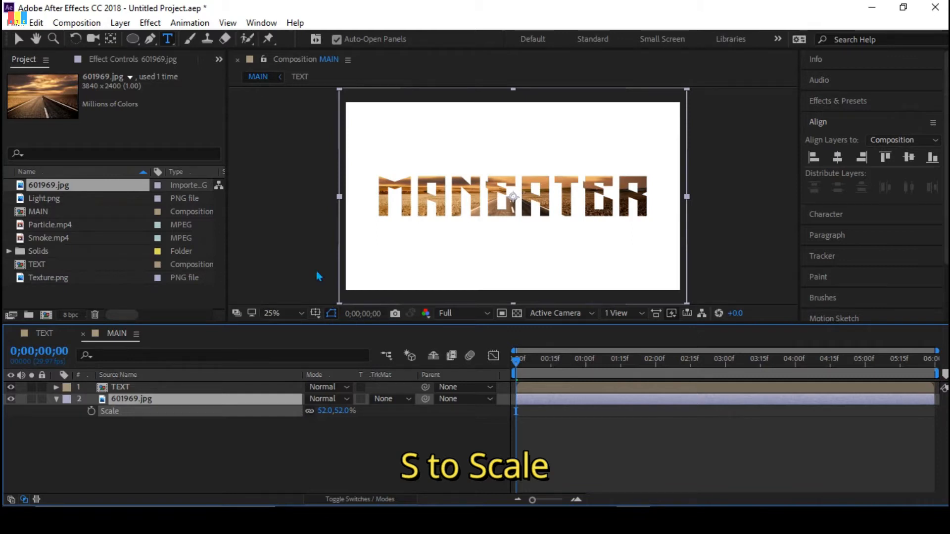
click(316, 421)
click(56, 400)
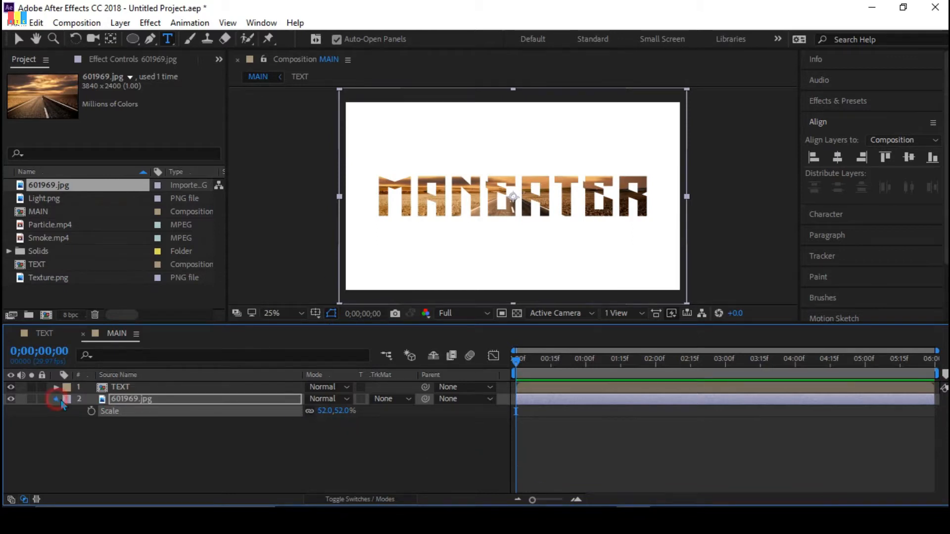
- Pre-compose the 601969.jpg layer as a composition named BG, moving all attributes into it
right_click(157, 399)
click(291, 452)
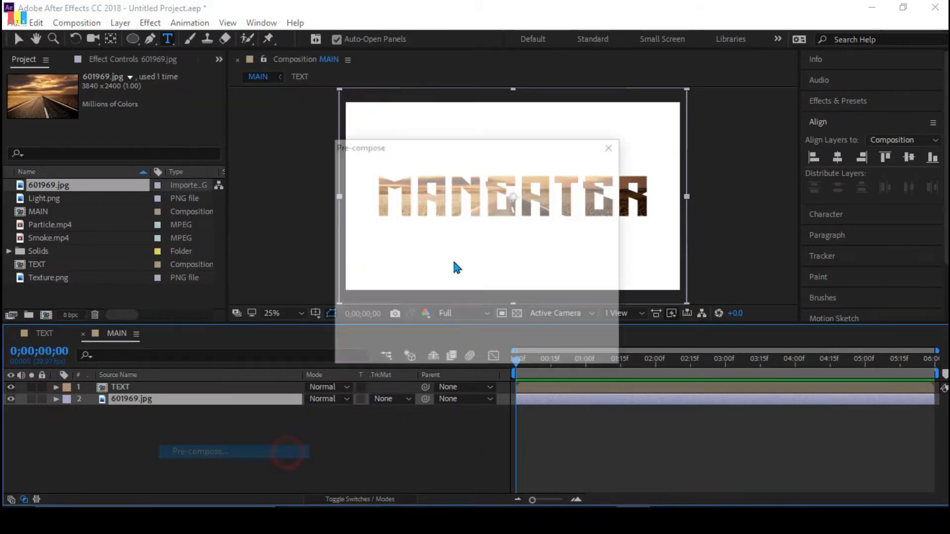
click(540, 175)
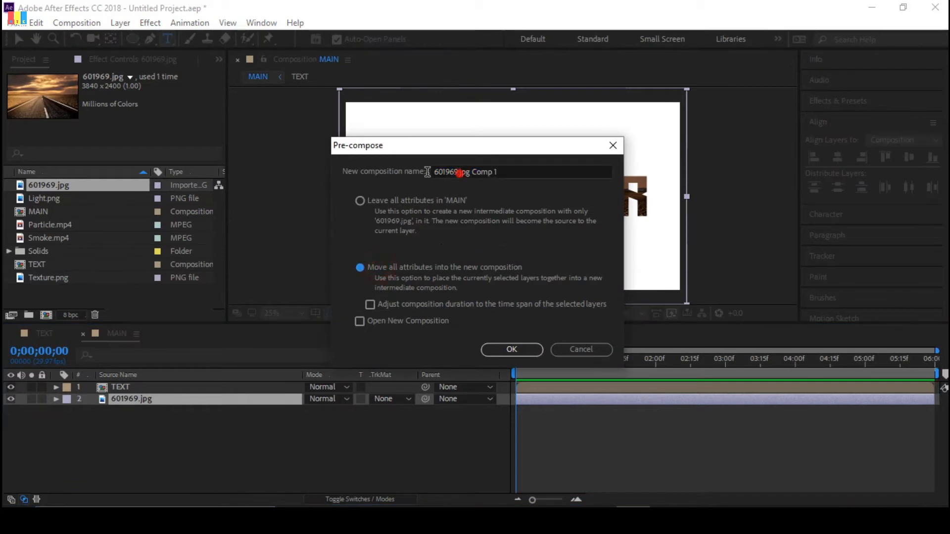
click(459, 172)
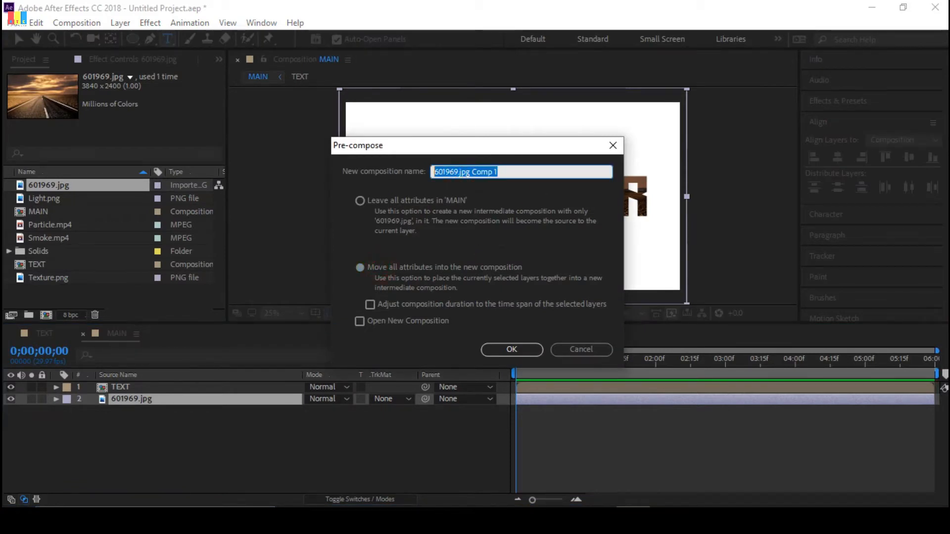
text(bg)
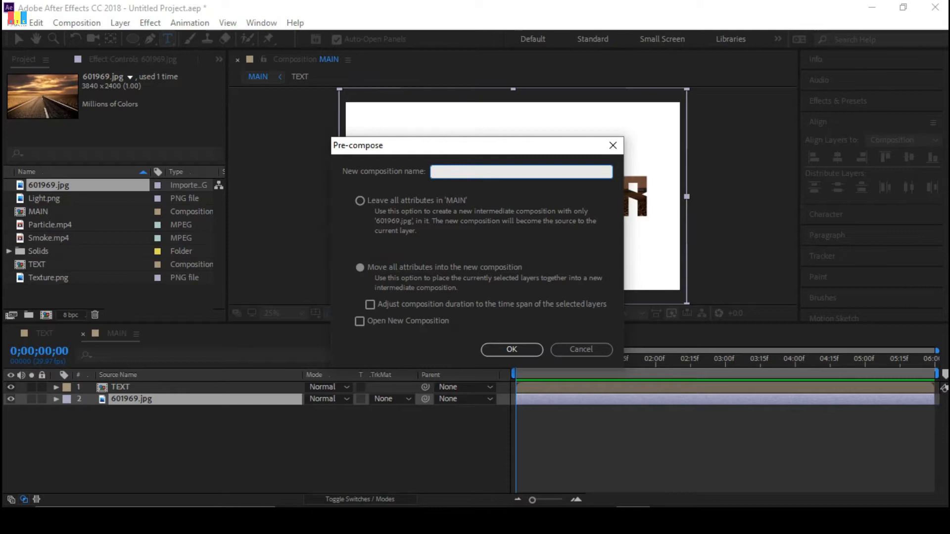
click(360, 267)
click(512, 350)
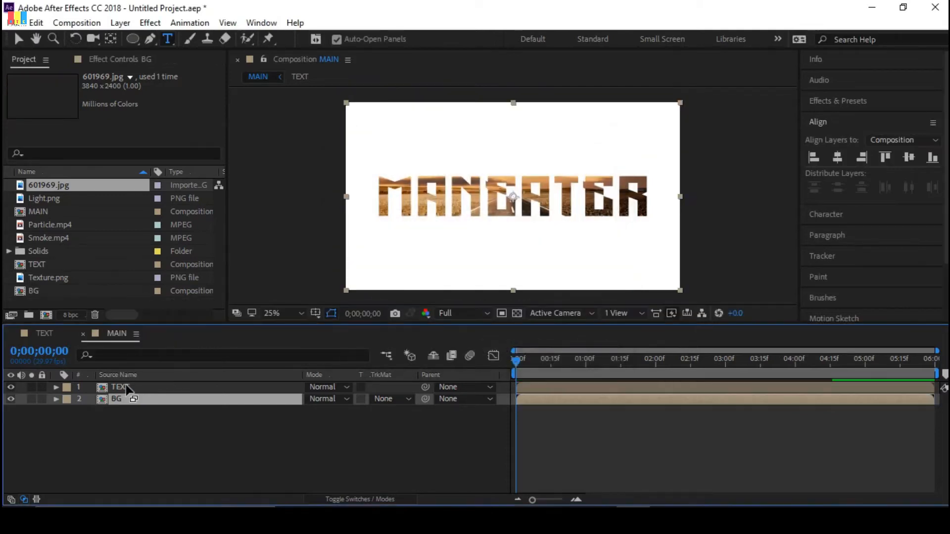
key(Caps_Lock)
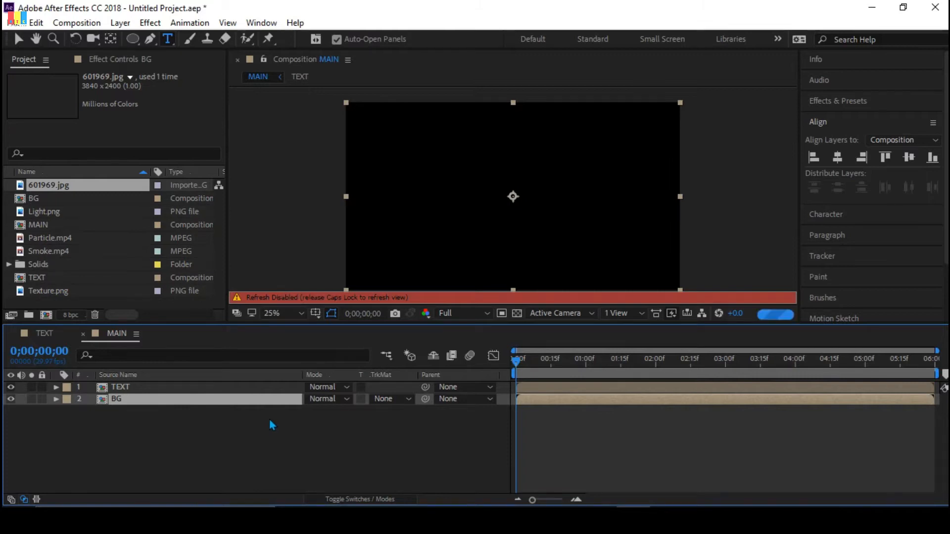
key(Caps_Lock)
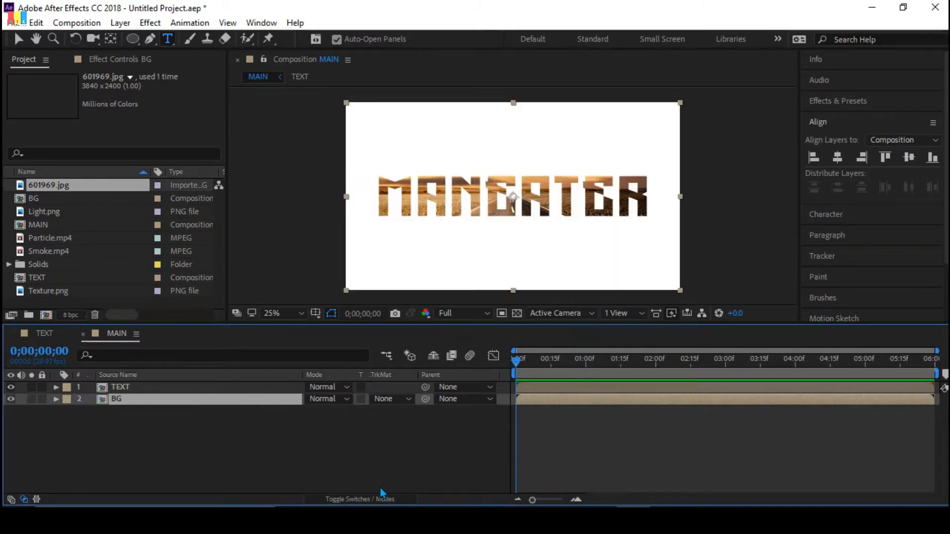
- Turn the BG and TEXT layers in MAIN into 3D layers
click(384, 500)
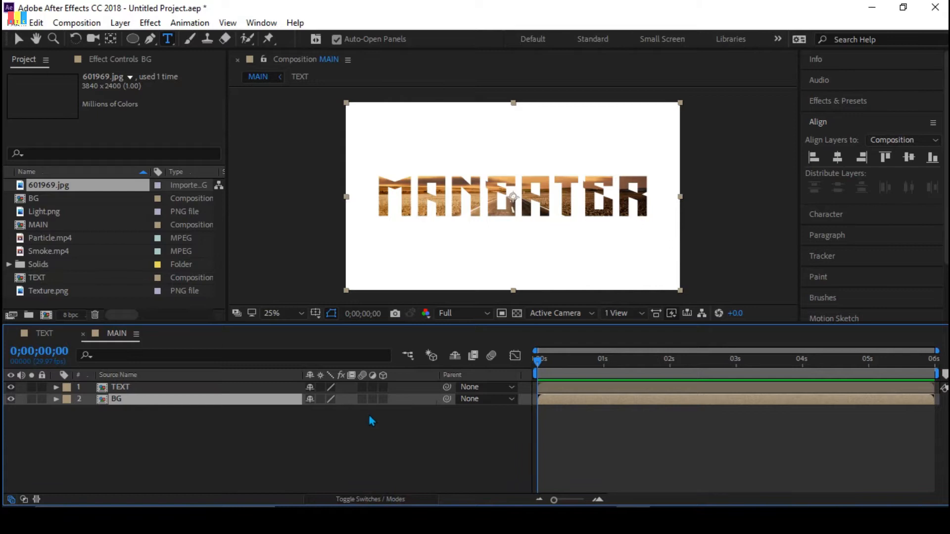
click(383, 399)
click(384, 387)
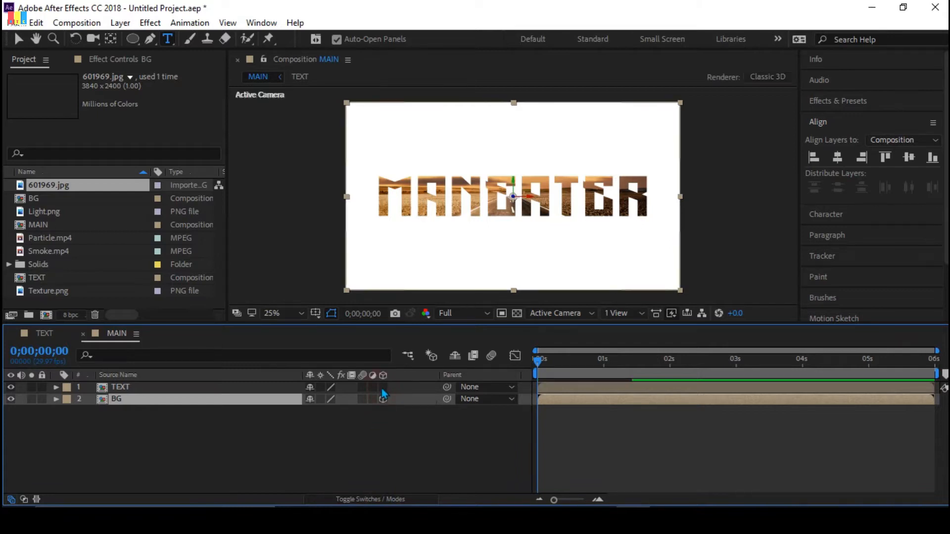
- Create a 1920 x 1080 px solid in MAIN with the dark gray color 585858
right_click(224, 438)
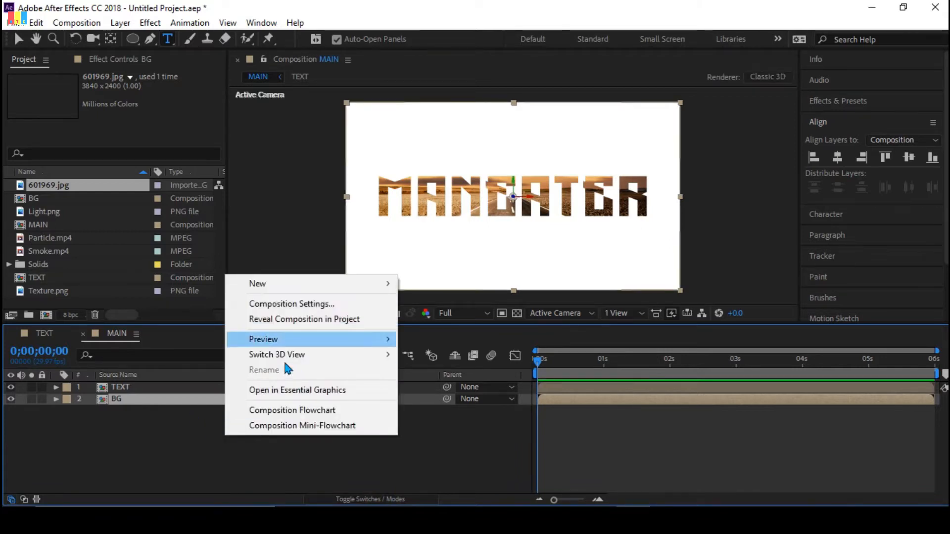
click(187, 460)
right_click(203, 435)
click(299, 280)
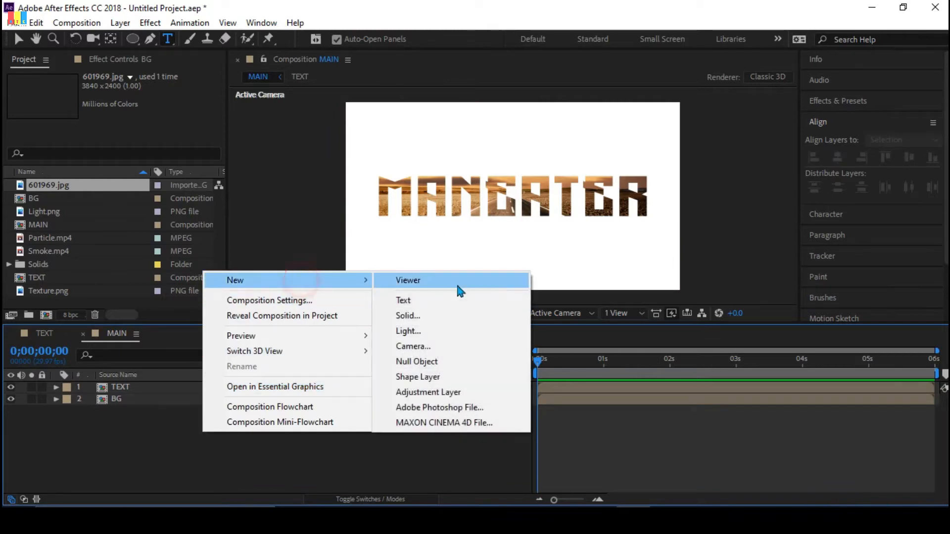
click(465, 315)
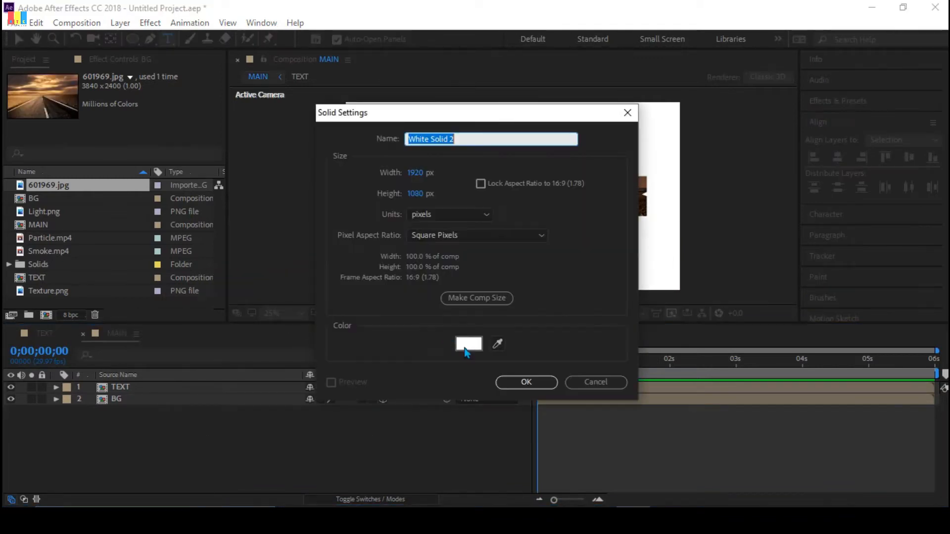
click(460, 338)
mouse_move(729, 390)
mouse_down()
mouse_move(634, 397)
mouse_move(630, 387)
mouse_move(629, 402)
mouse_move(654, 396)
mouse_up()
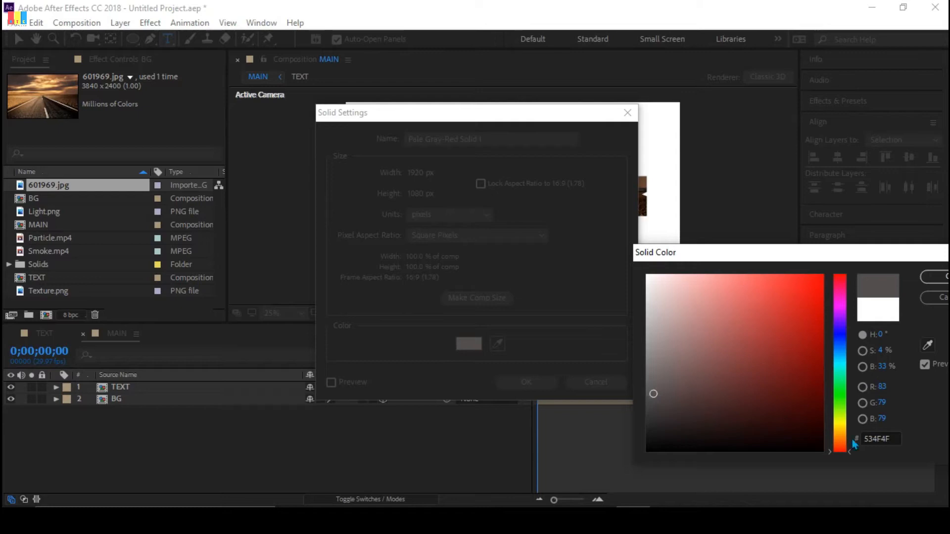
click(888, 438)
text(585858)
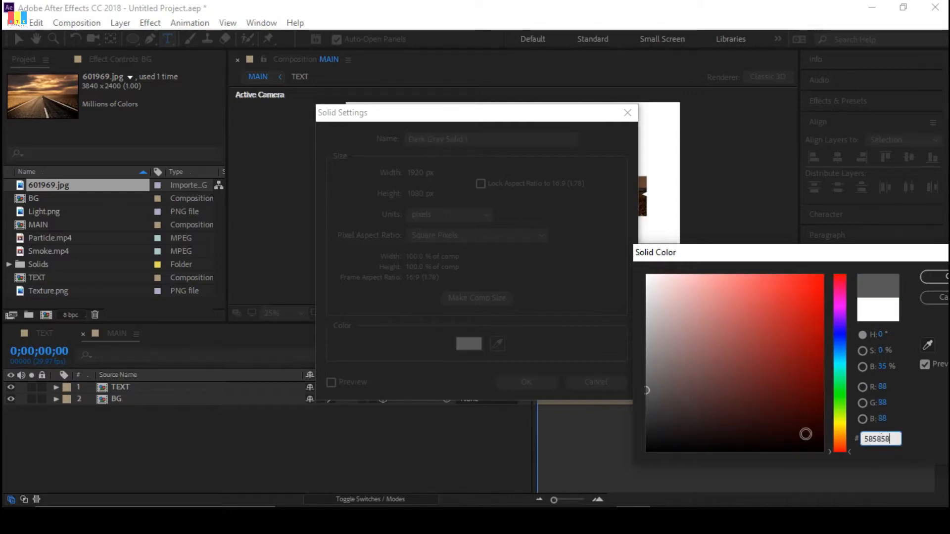
click(934, 276)
click(541, 387)
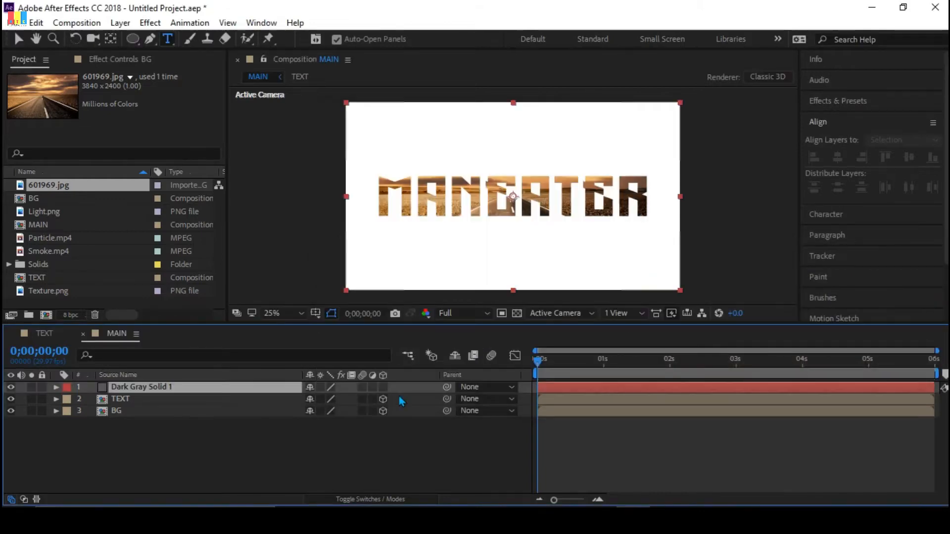
- Make the dark gray solid a 3D layer and lay it flat with an X orientation of 280° and an X rotation of -10°
click(383, 387)
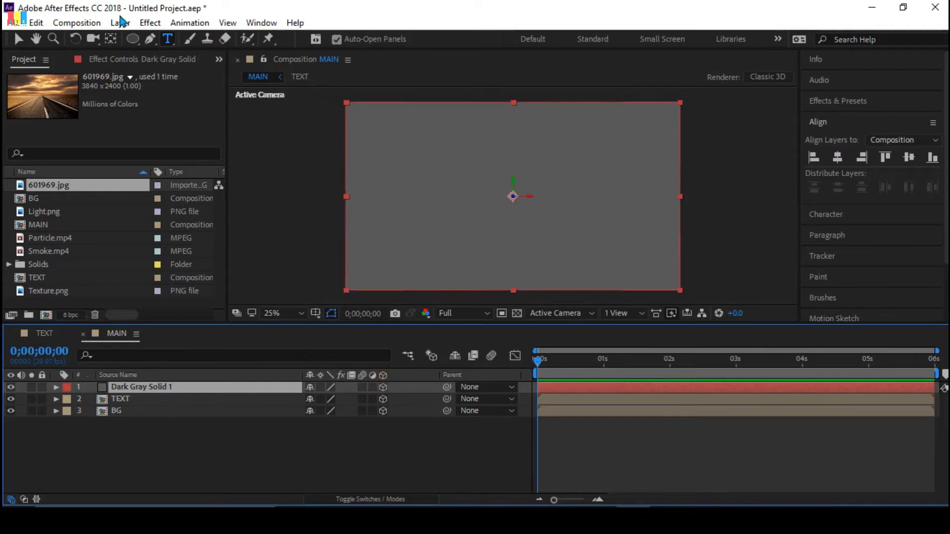
click(75, 38)
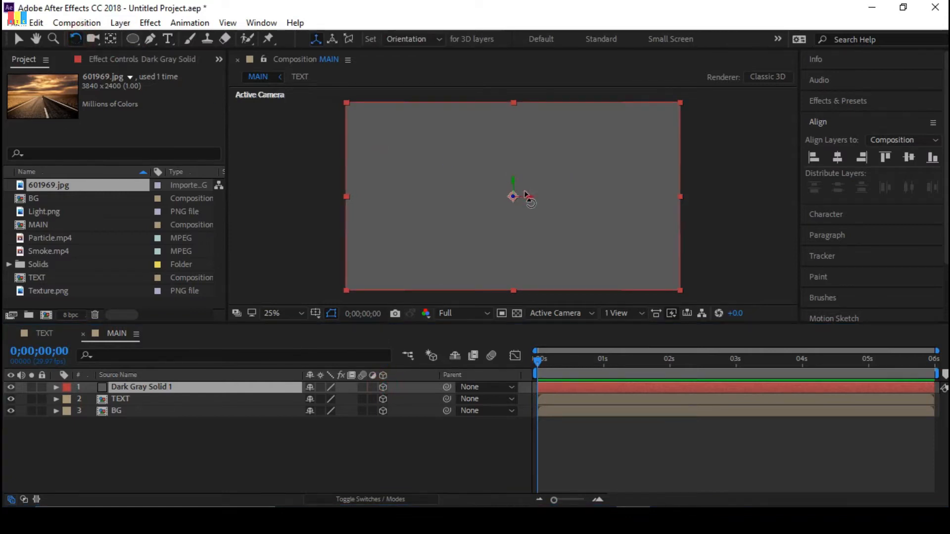
mouse_move(529, 196)
mouse_down()
mouse_move(537, 178)
mouse_move(536, 188)
mouse_up()
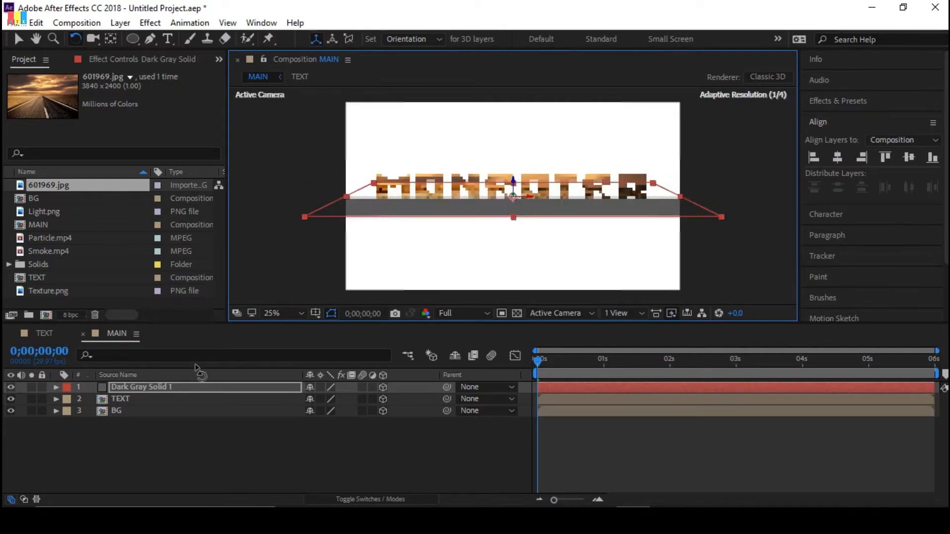
click(56, 387)
click(68, 398)
mouse_move(327, 450)
mouse_down()
mouse_move(319, 452)
mouse_move(334, 453)
mouse_up()
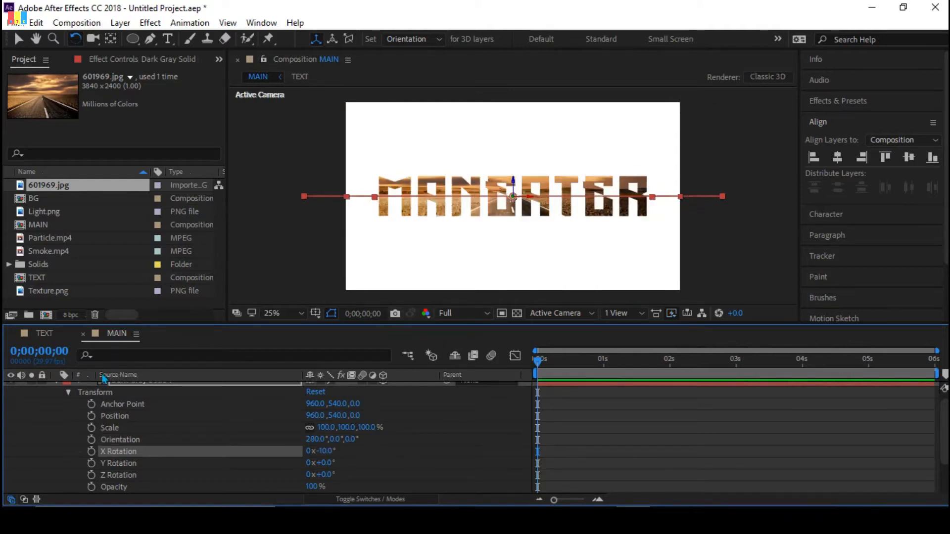
click(67, 393)
click(56, 388)
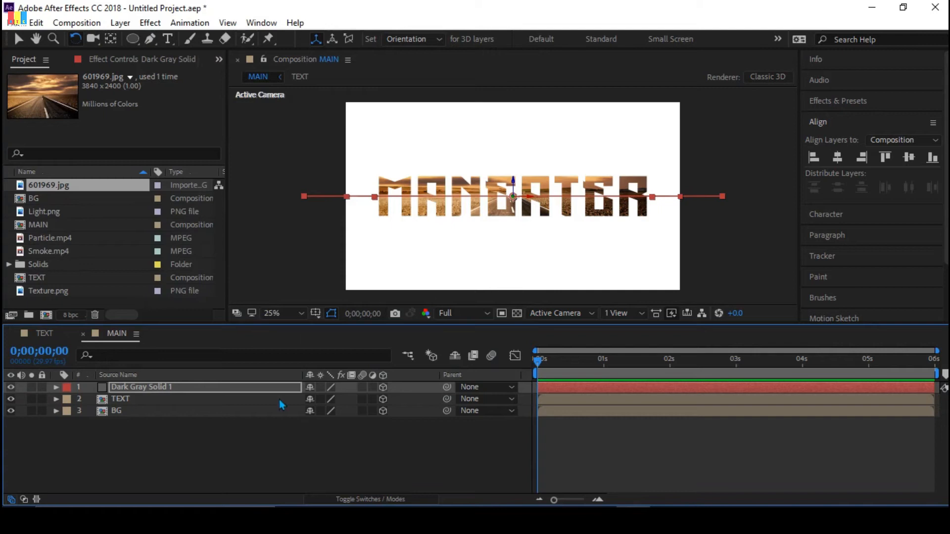
- Scale the dark gray solid to 400% on all axes
click(221, 387)
key(s)
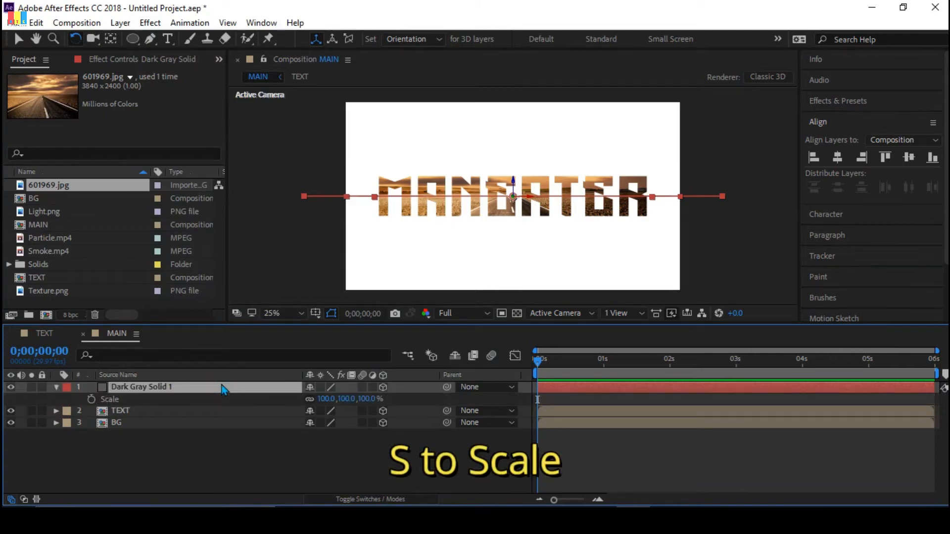
click(324, 400)
text(400)
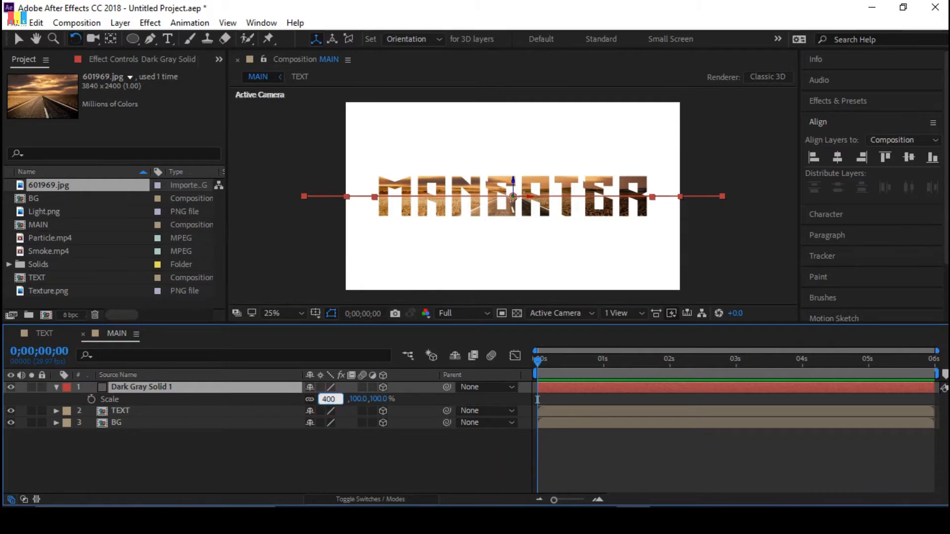
key(Return)
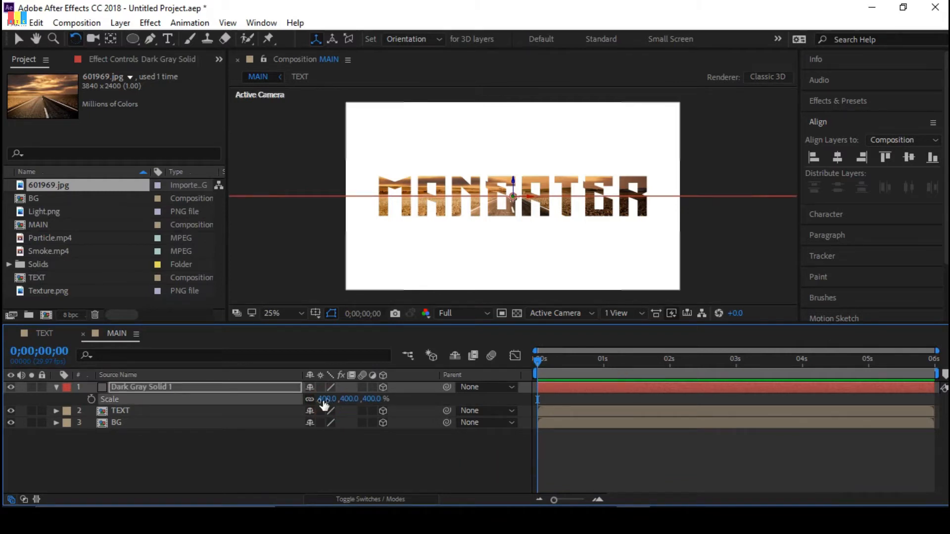
- Using the Top view, set the gray solid's Z position to -2157 to align its back edge with the text layer, and return to Active Camera
click(242, 391)
key(p)
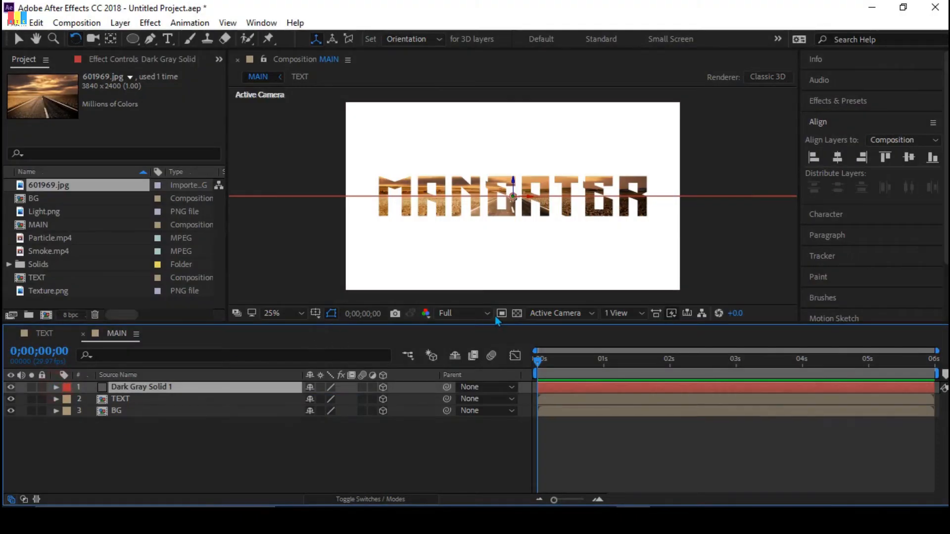
click(558, 315)
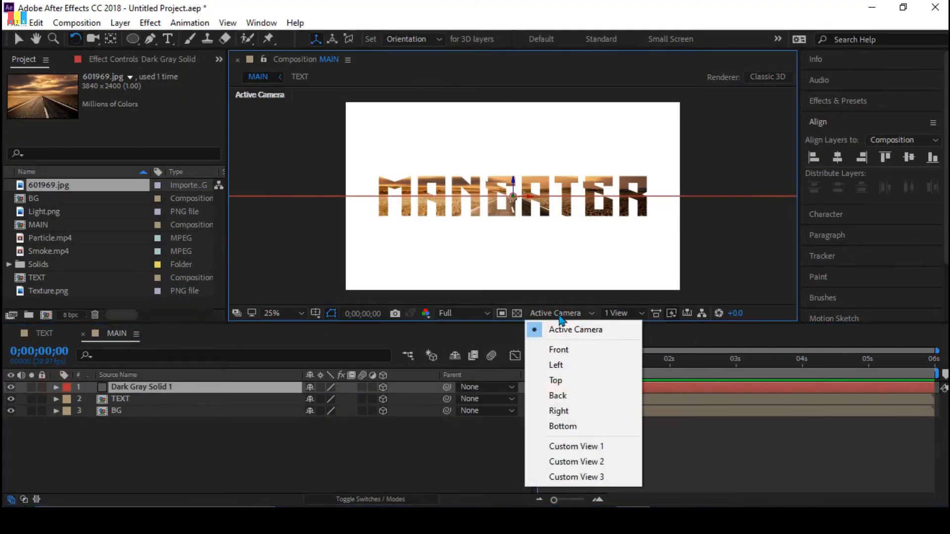
click(203, 389)
key(p)
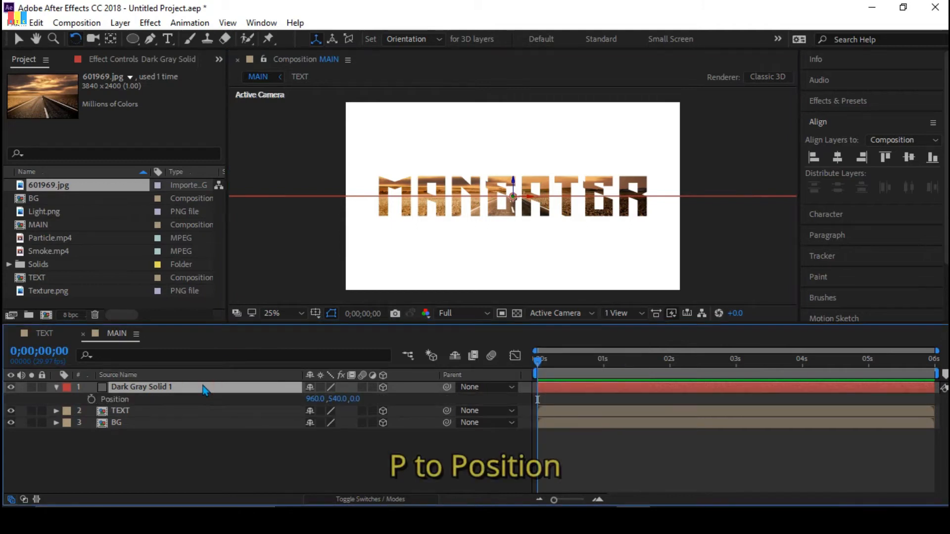
click(577, 319)
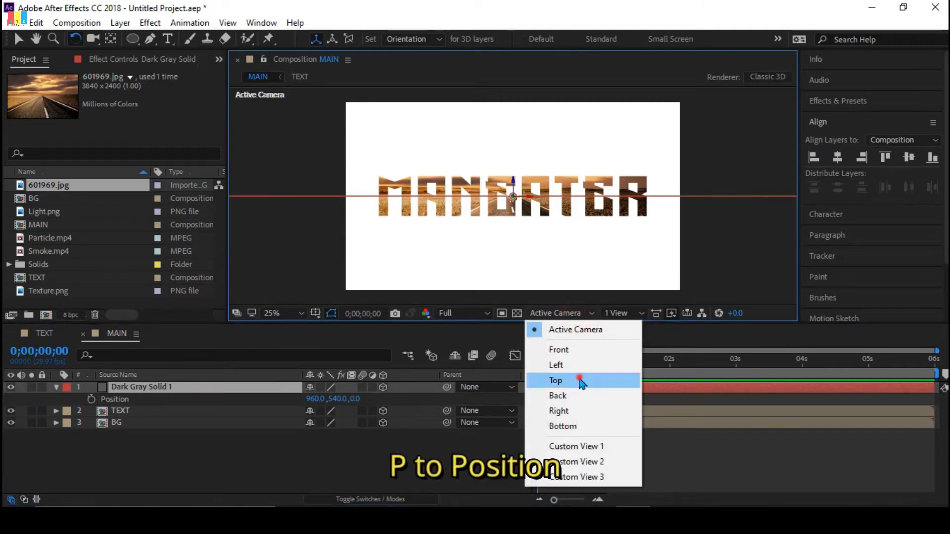
click(581, 380)
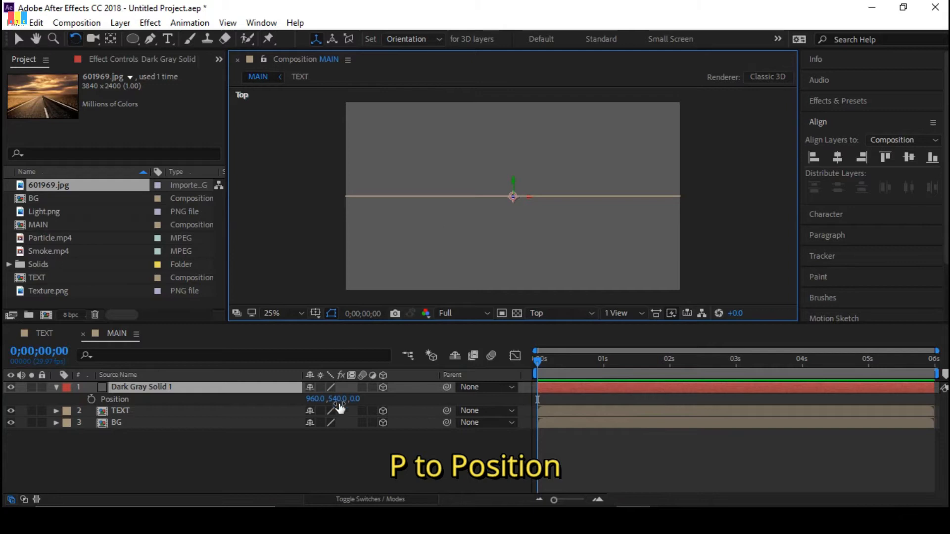
drag(354, 400, 118, 400)
drag(252, 392, 90, 377)
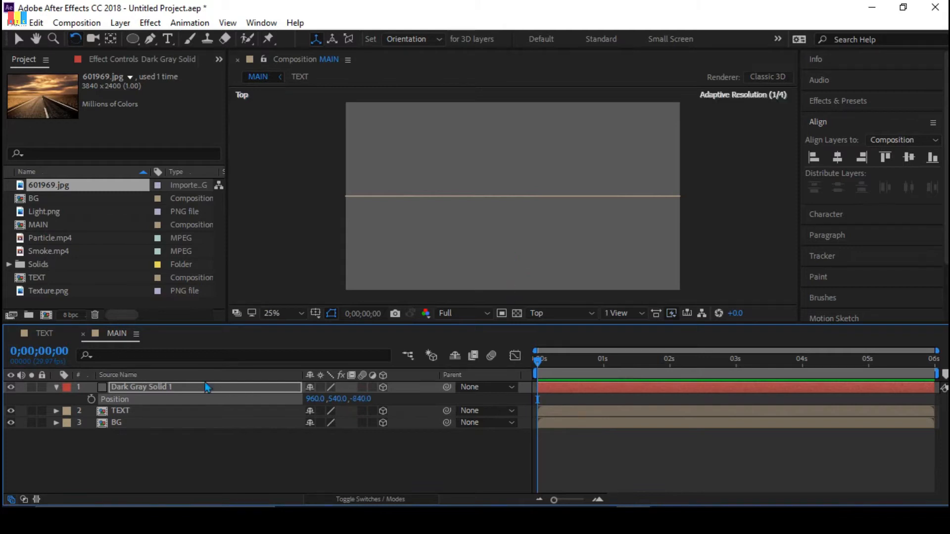
drag(179, 399, 5, 368)
drag(376, 401, 105, 414)
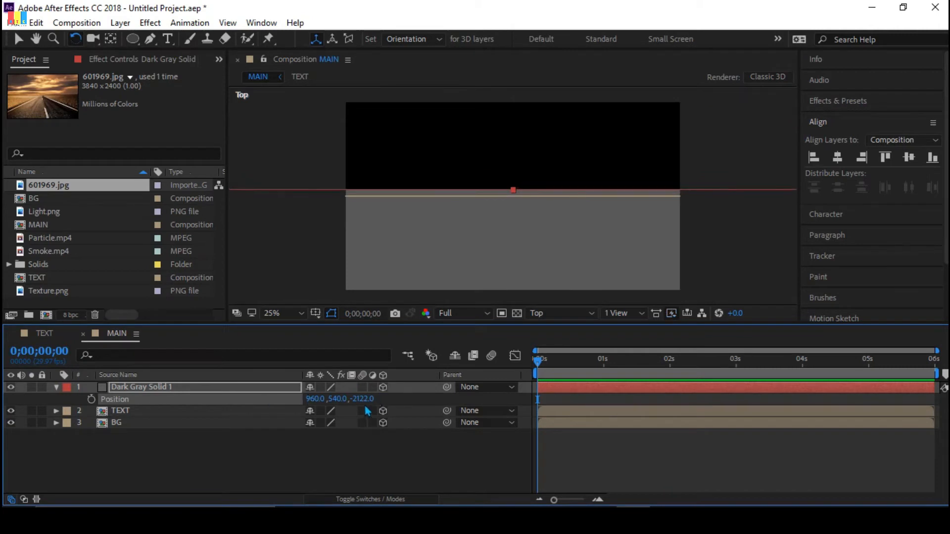
drag(363, 399, 345, 402)
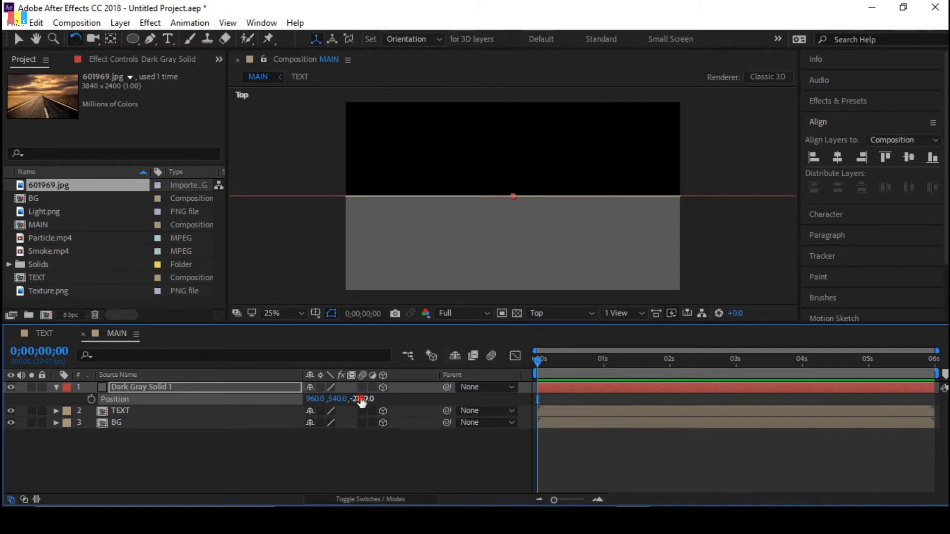
drag(363, 401, 365, 398)
drag(357, 398, 366, 398)
click(582, 313)
click(613, 330)
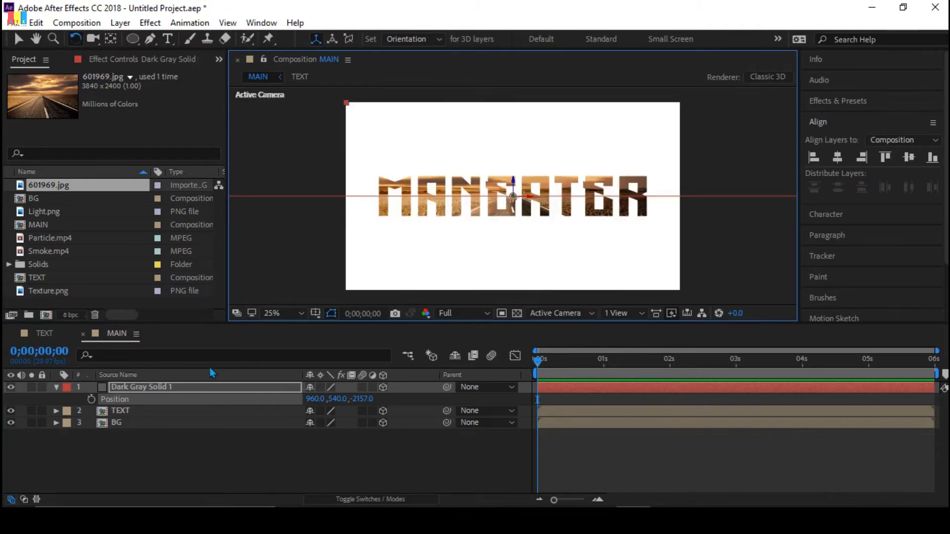
- Lower the gray solid along Y until its back edge meets the base of the MANEATER letters
click(202, 387)
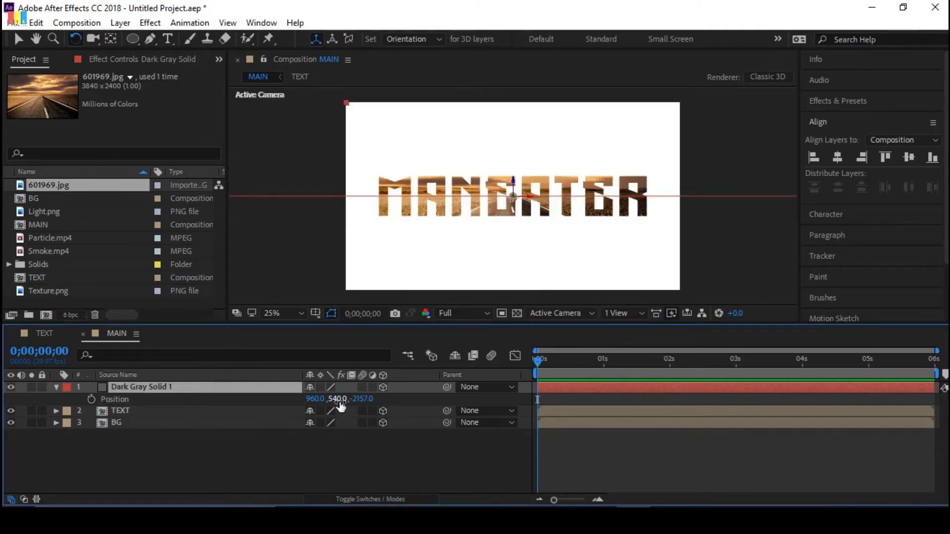
drag(331, 402, 407, 404)
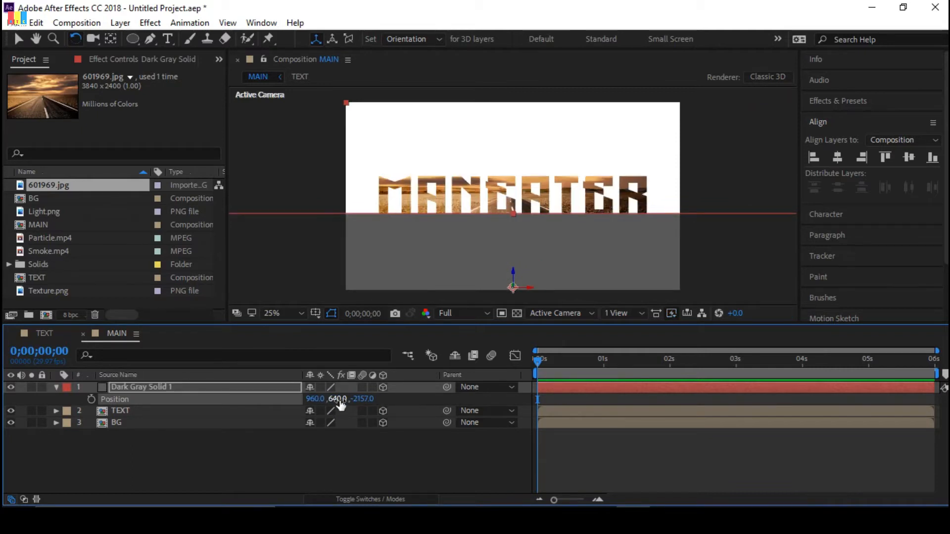
mouse_move(341, 399)
mouse_down()
mouse_move(350, 402)
mouse_move(325, 407)
mouse_up()
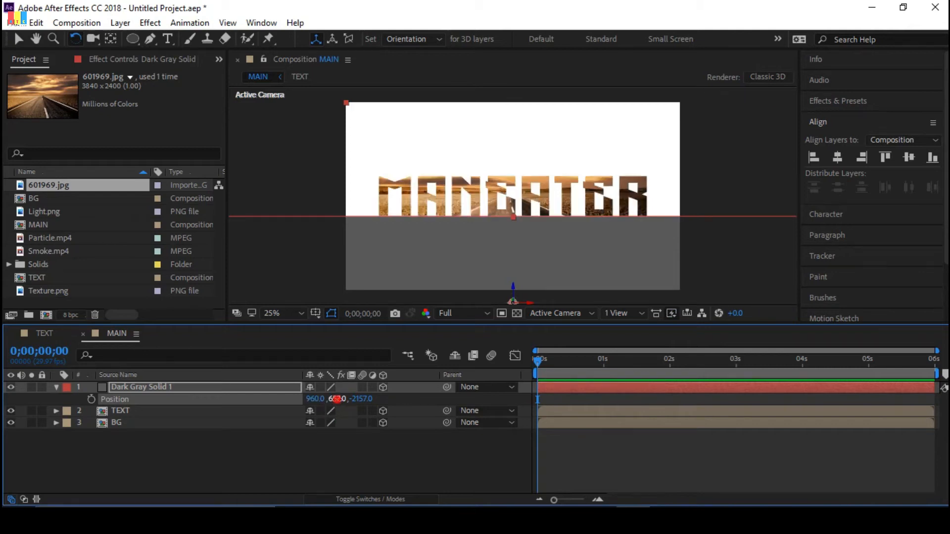
- Set the dark gray solid's Y position to 655 and move its layer between TEXT and BG in the stack
drag(337, 399, 343, 399)
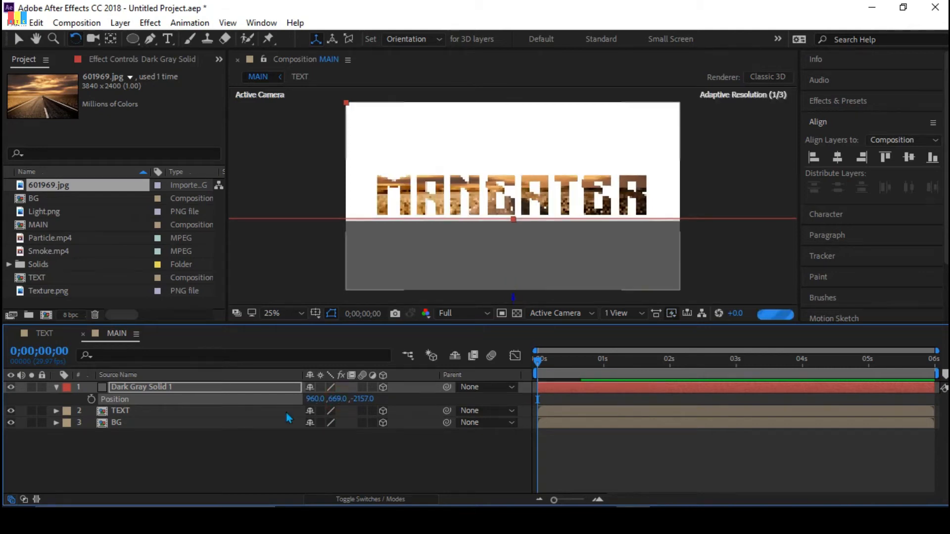
drag(329, 400, 324, 404)
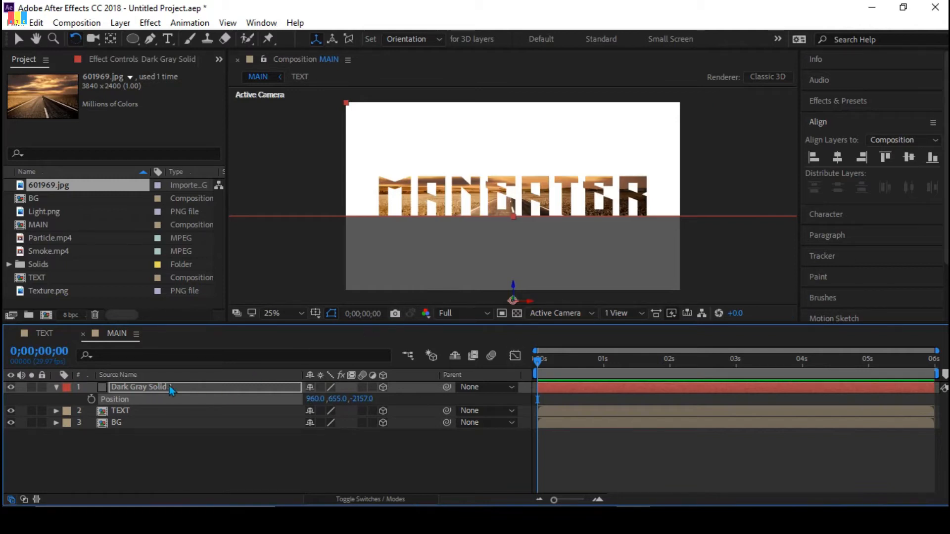
key(Return)
click(55, 387)
drag(178, 389, 178, 406)
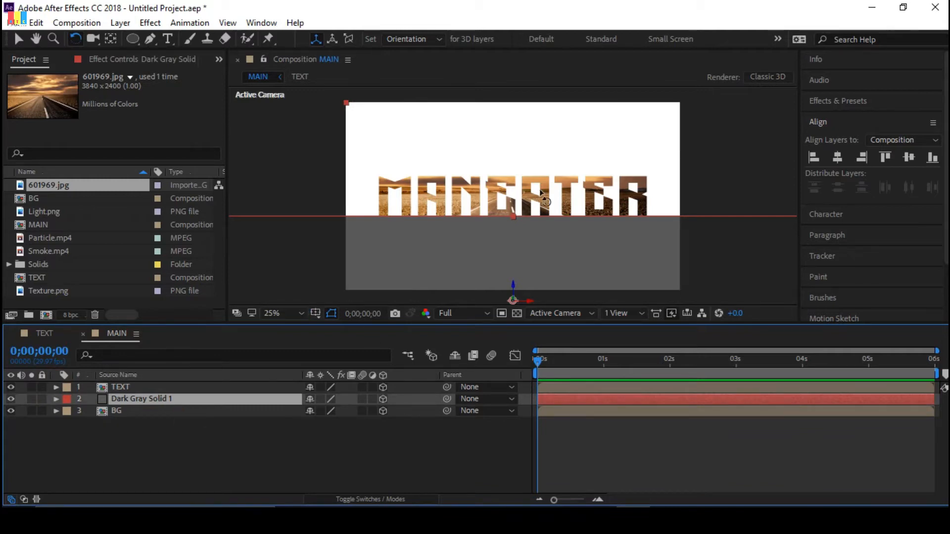
- Add a two-node camera with the 35mm preset to the MAIN composition
right_click(195, 445)
mouse_move(295, 292)
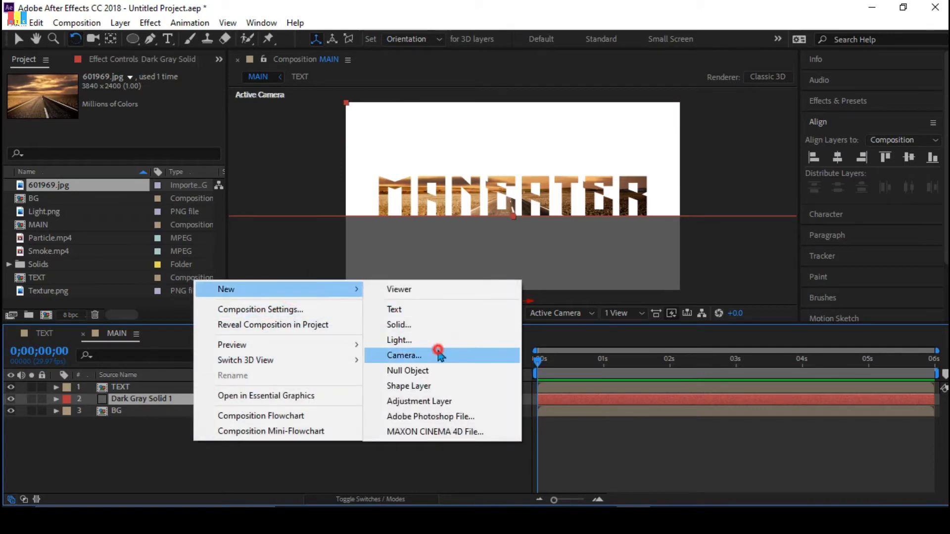
click(435, 356)
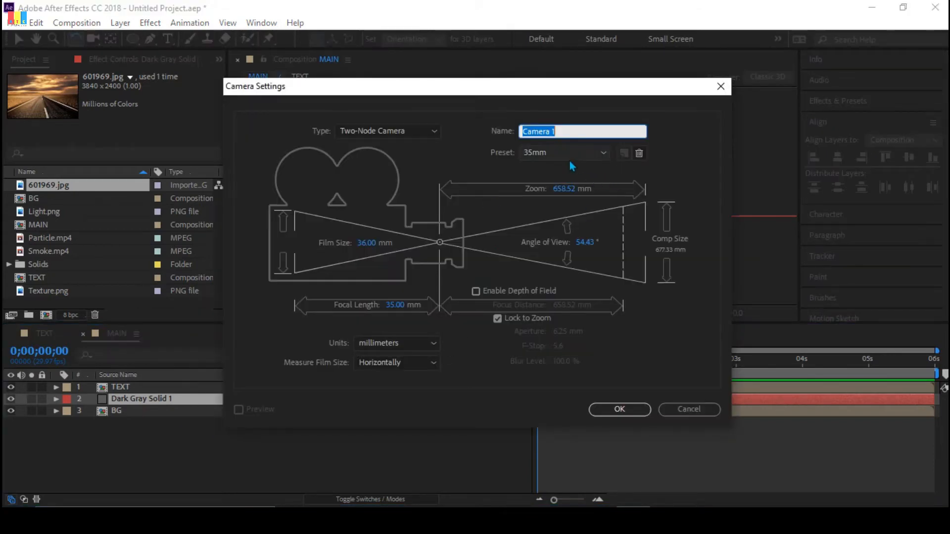
click(414, 133)
click(414, 132)
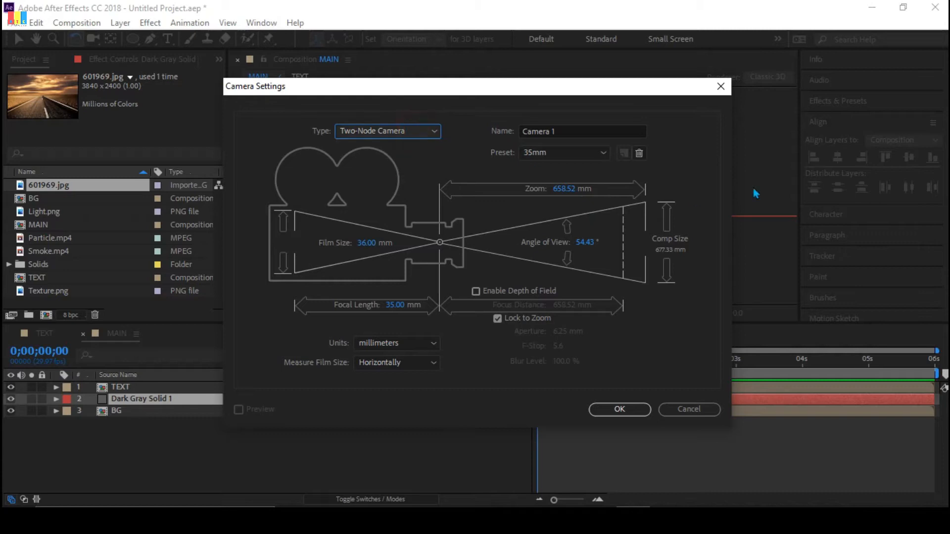
click(619, 410)
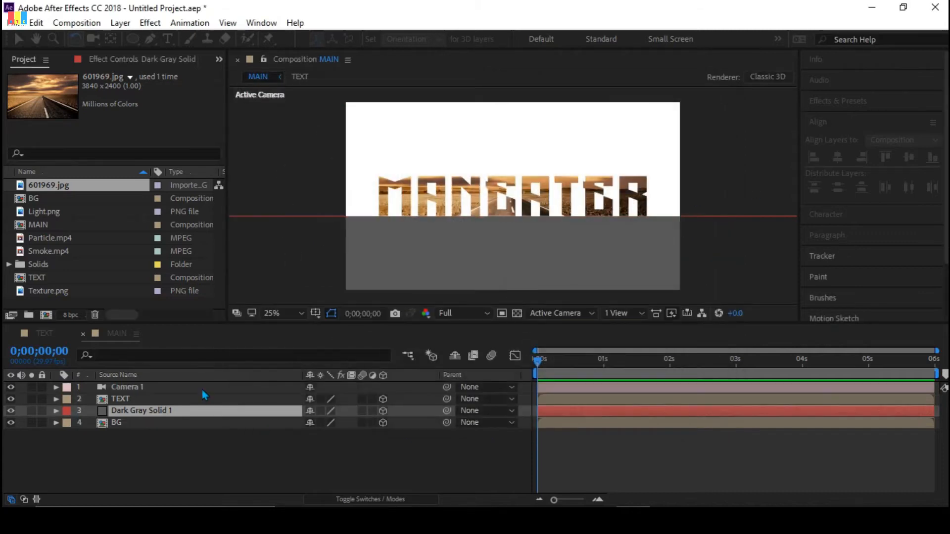
drag(165, 403, 175, 384)
- Add a white point light at 100% intensity that casts shadows with 100% shadow darkness
right_click(198, 454)
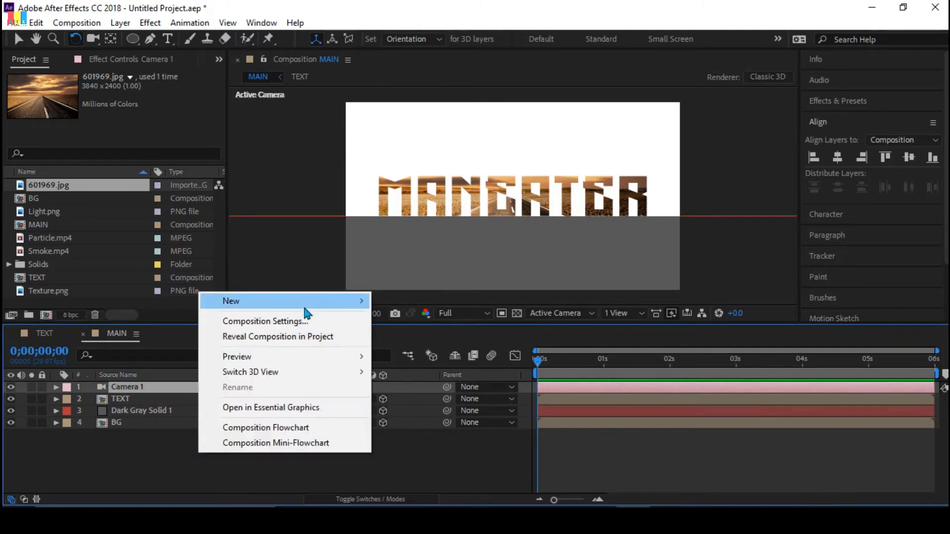
mouse_move(303, 303)
click(474, 351)
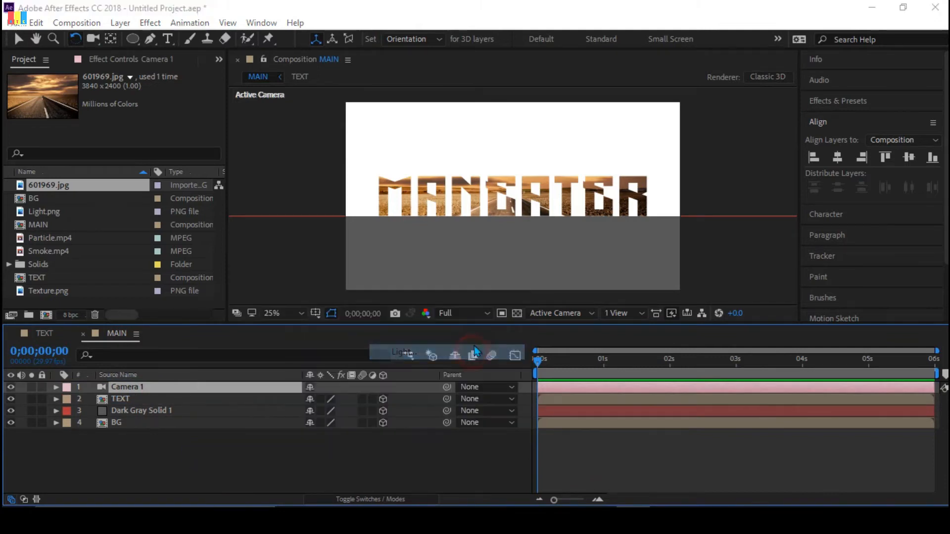
click(497, 142)
click(490, 184)
click(461, 309)
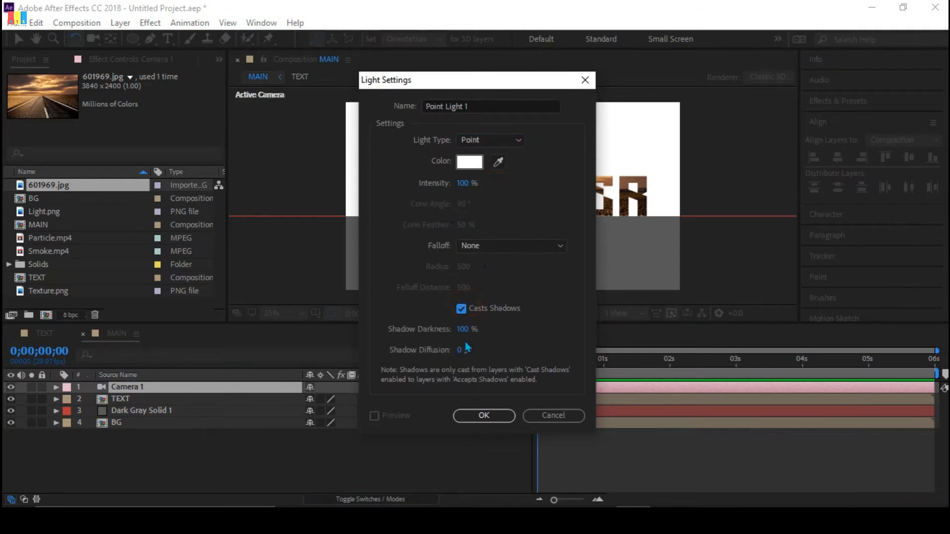
click(490, 414)
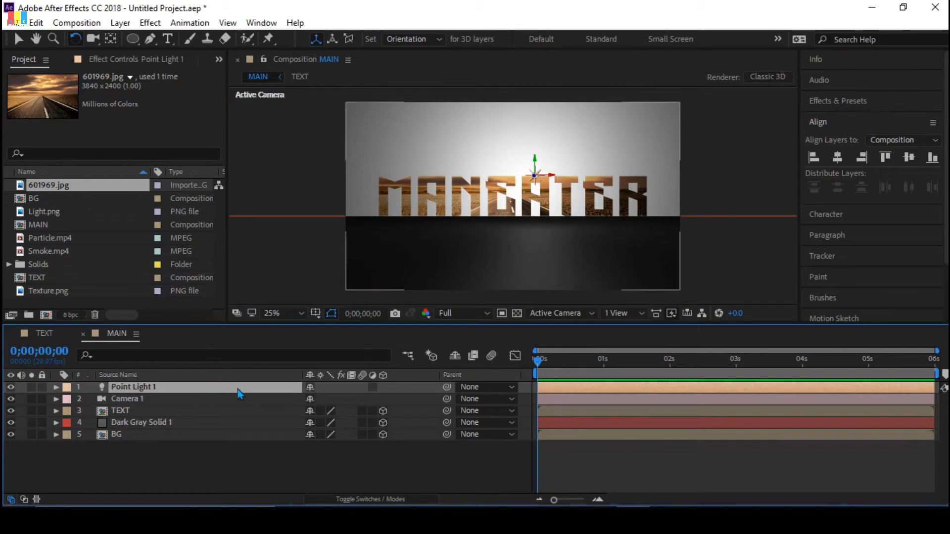
- Turn off Accepts Lights in the BG layer's material options
click(140, 426)
click(140, 434)
key(a)
key(a)
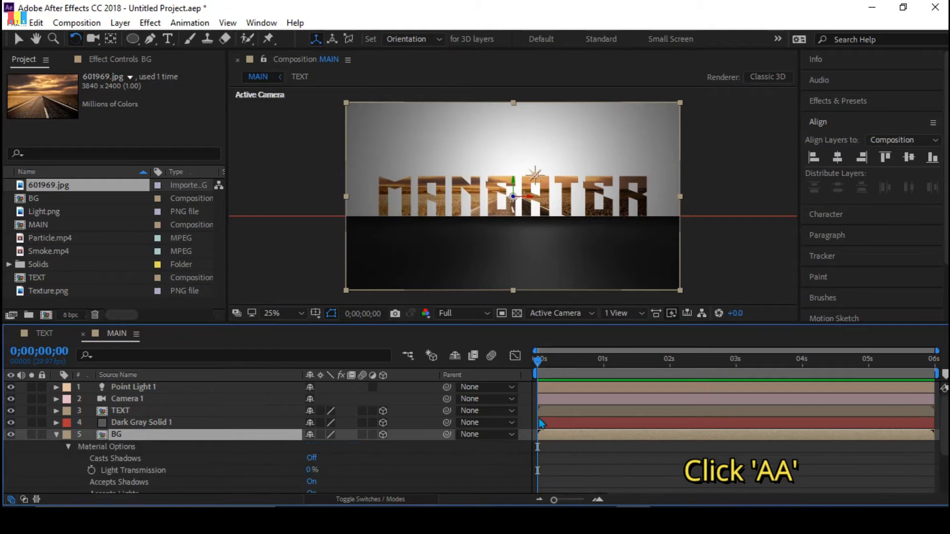
scroll(405, 446, down, 3)
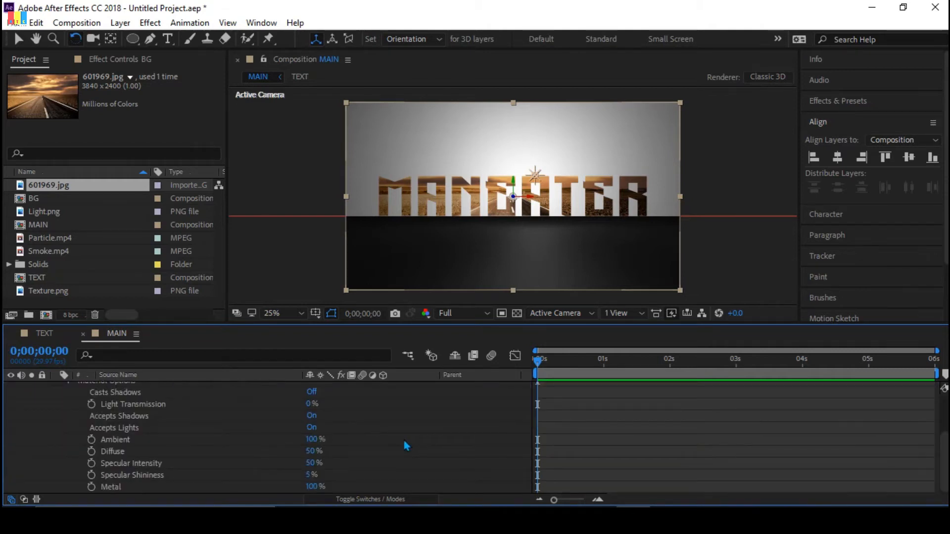
click(312, 427)
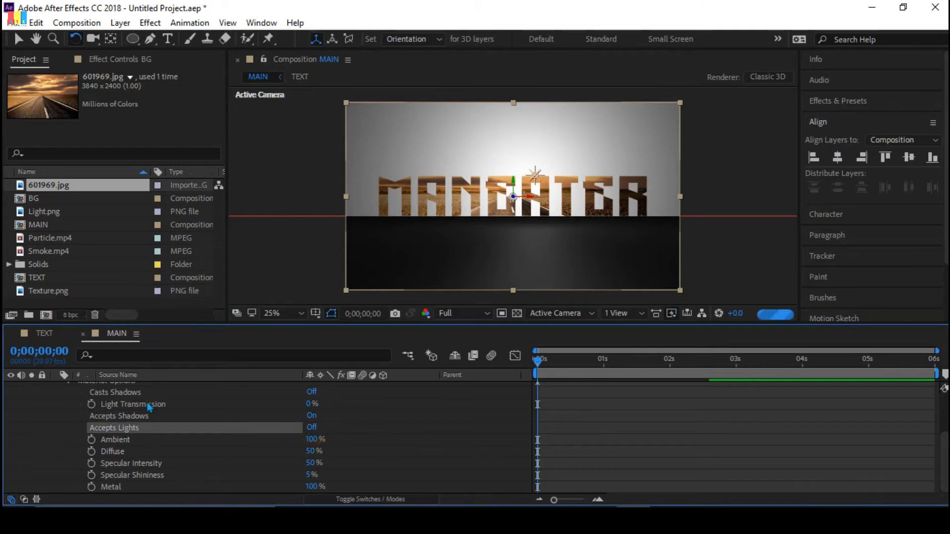
scroll(63, 438, up, 3)
click(55, 435)
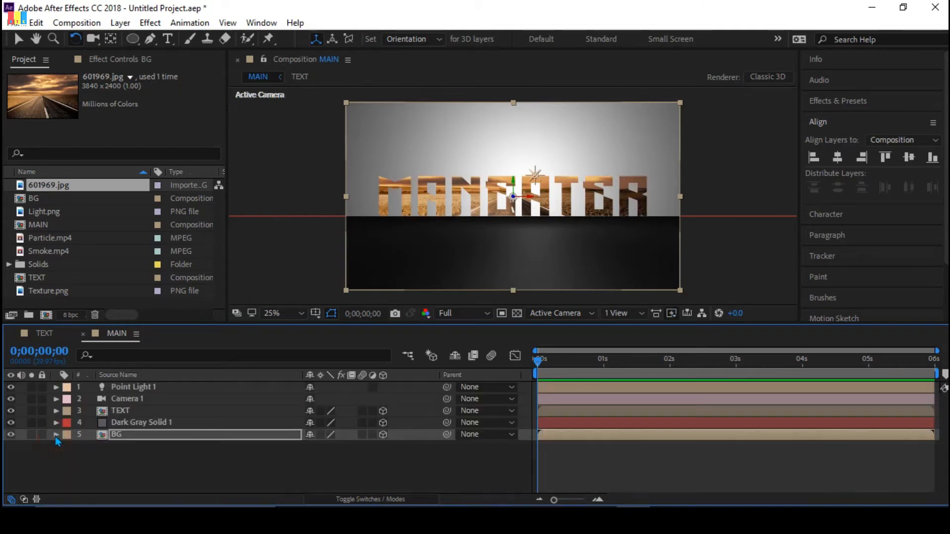
- Turn on Casts Shadows in the TEXT layer's material options
click(139, 413)
key(a)
key(a)
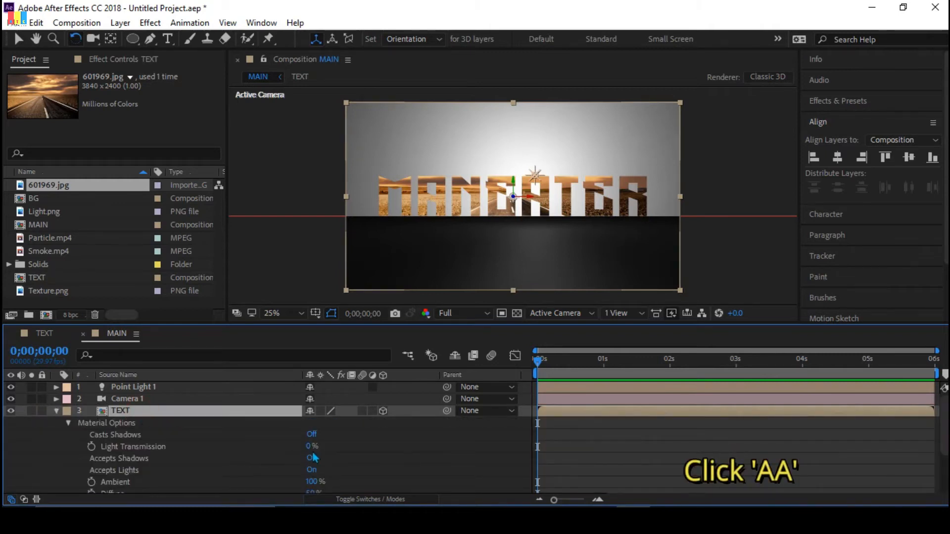
click(311, 435)
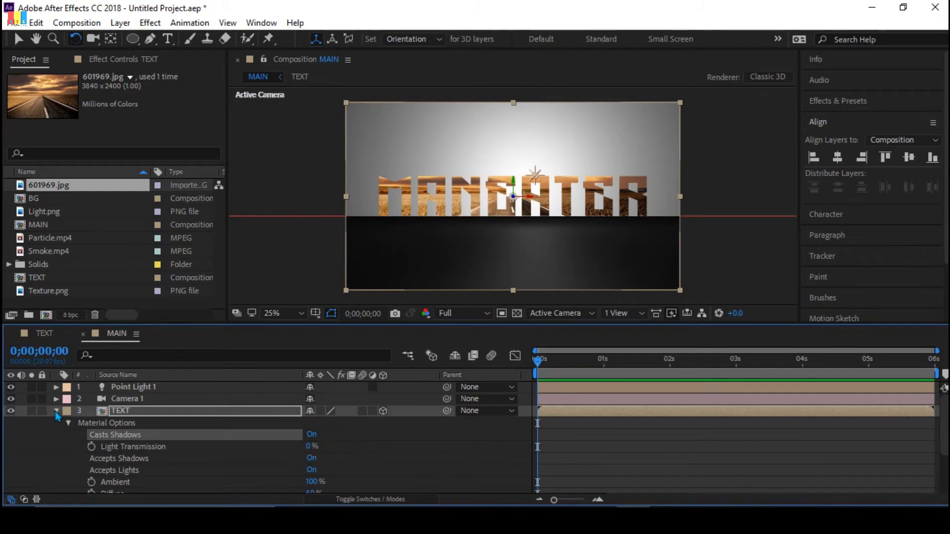
click(56, 412)
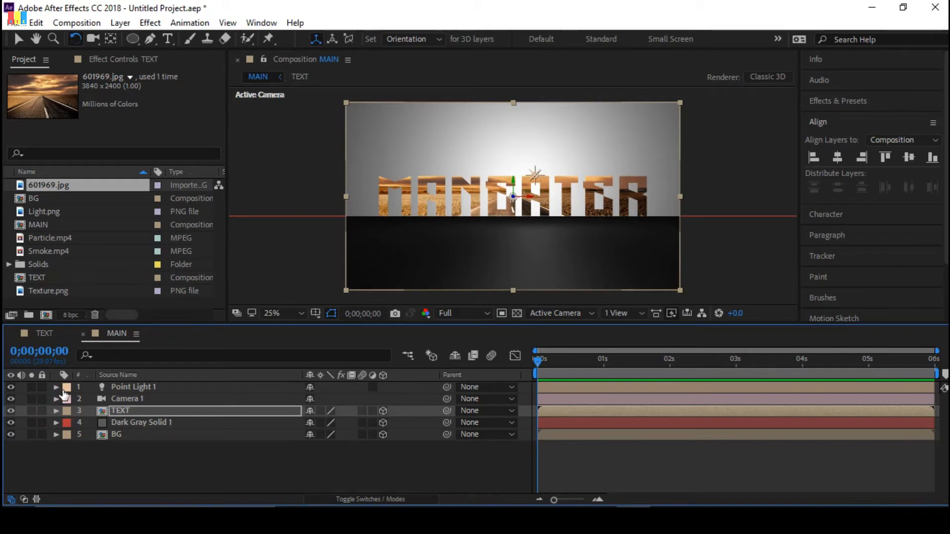
- Move the point light behind the MANEATER text by setting its Z position to 1741.3
click(166, 377)
click(168, 388)
key(p)
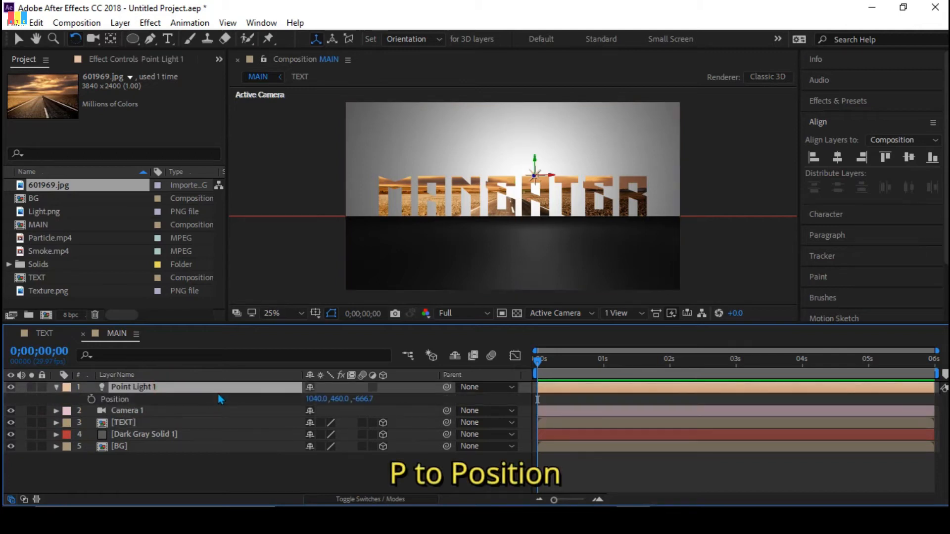
mouse_move(363, 399)
mouse_down()
mouse_move(463, 400)
mouse_move(362, 403)
mouse_up()
click(362, 399)
text(979.3)
key(Return)
drag(367, 399, 396, 400)
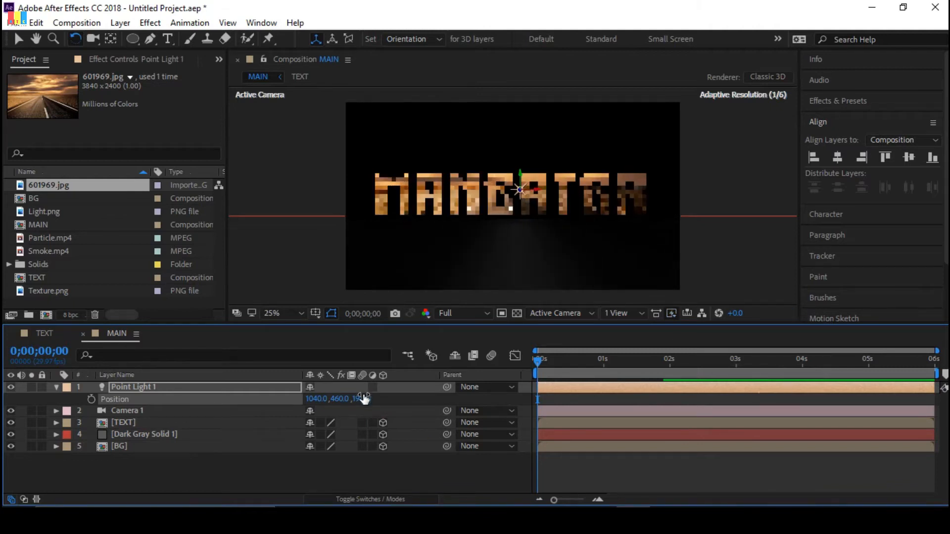
drag(365, 399, 262, 398)
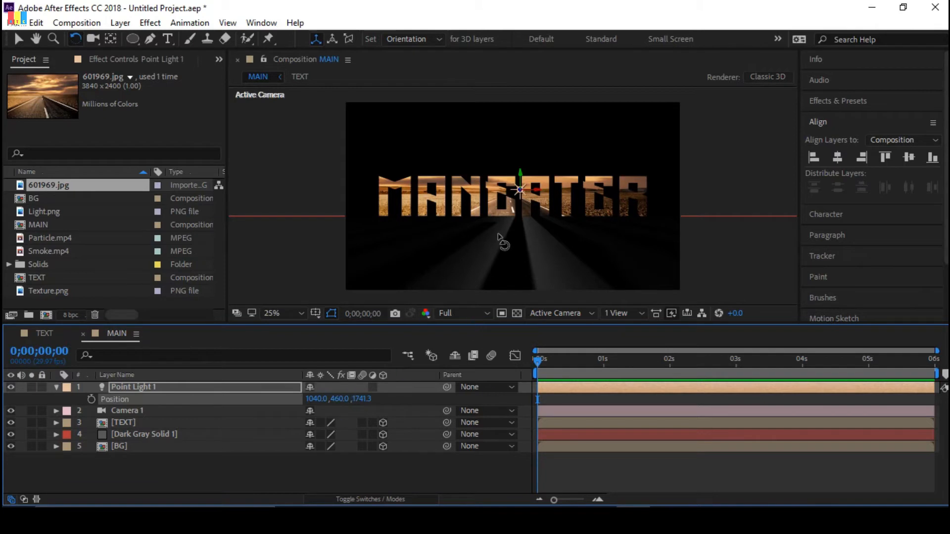
- Raise the point light with the Selection tool and adjust its depth, reaching Y position 168 and Z position 1734
click(526, 202)
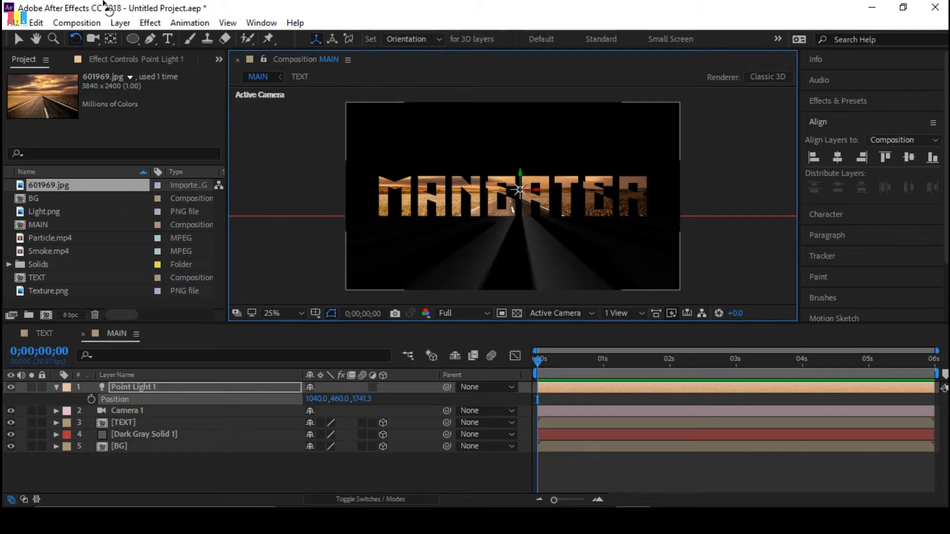
click(18, 38)
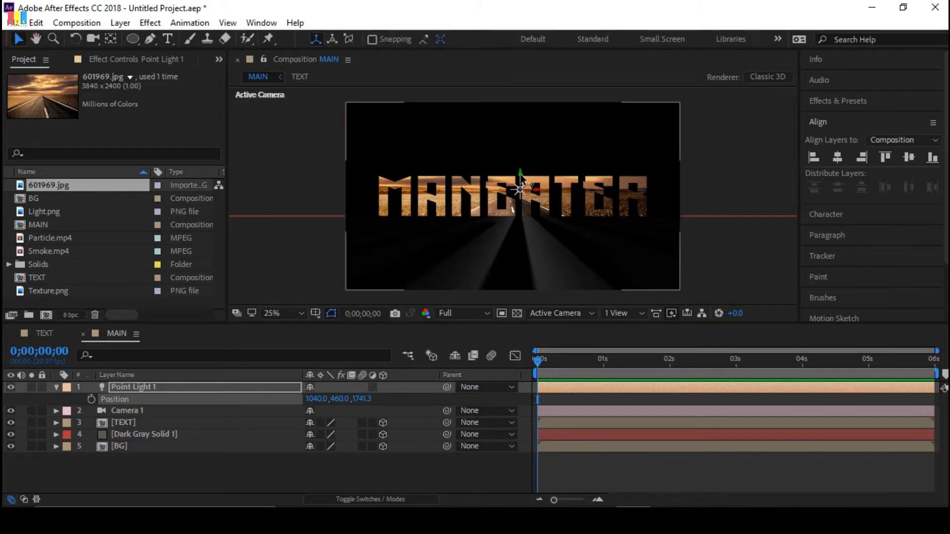
drag(517, 174, 514, 152)
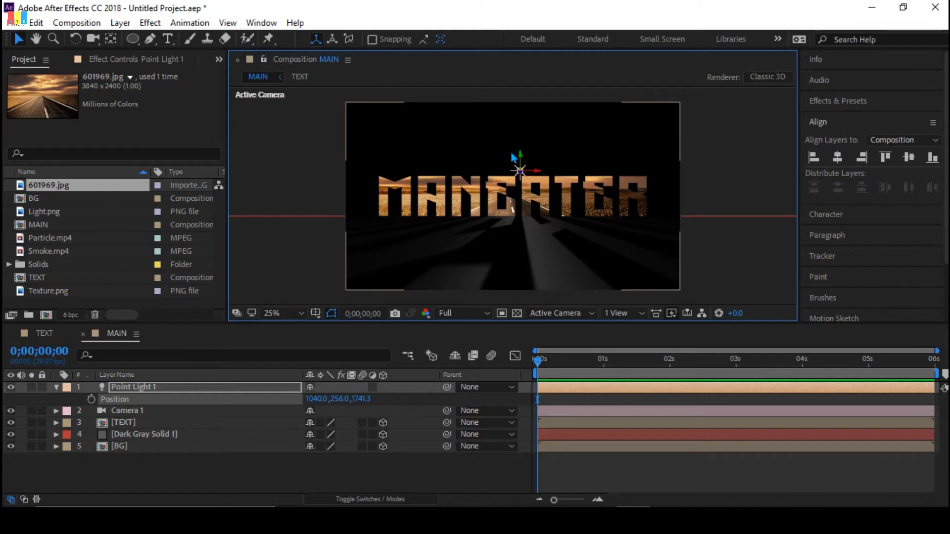
drag(520, 159, 521, 166)
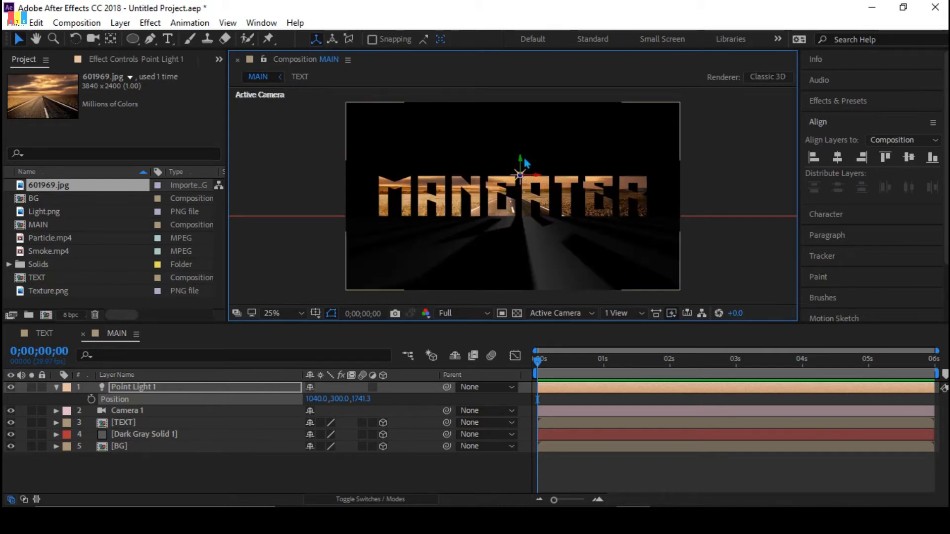
drag(522, 164, 525, 144)
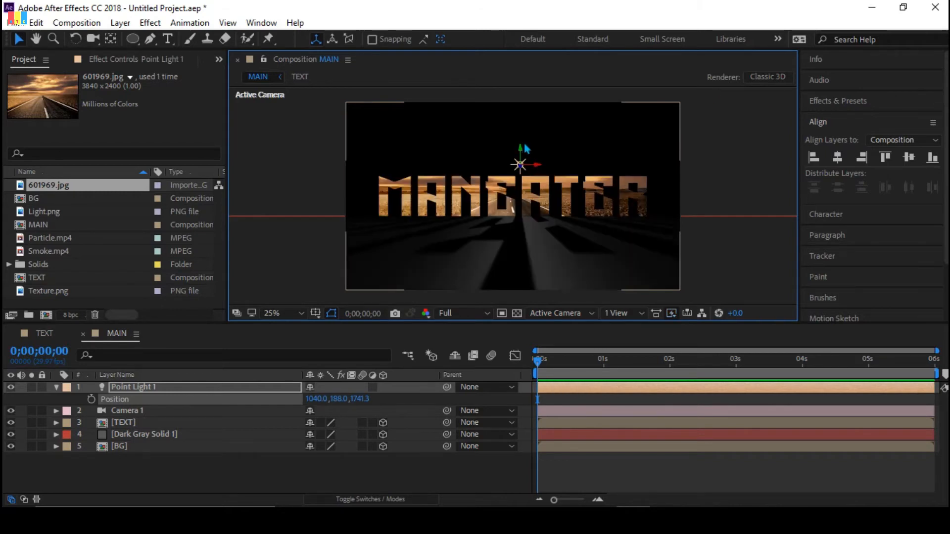
drag(521, 146, 520, 142)
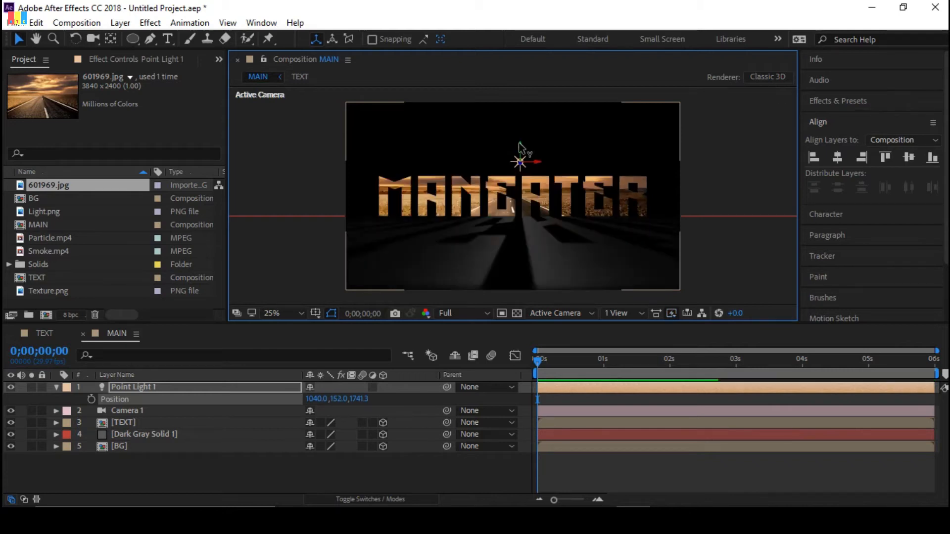
drag(520, 144, 520, 145)
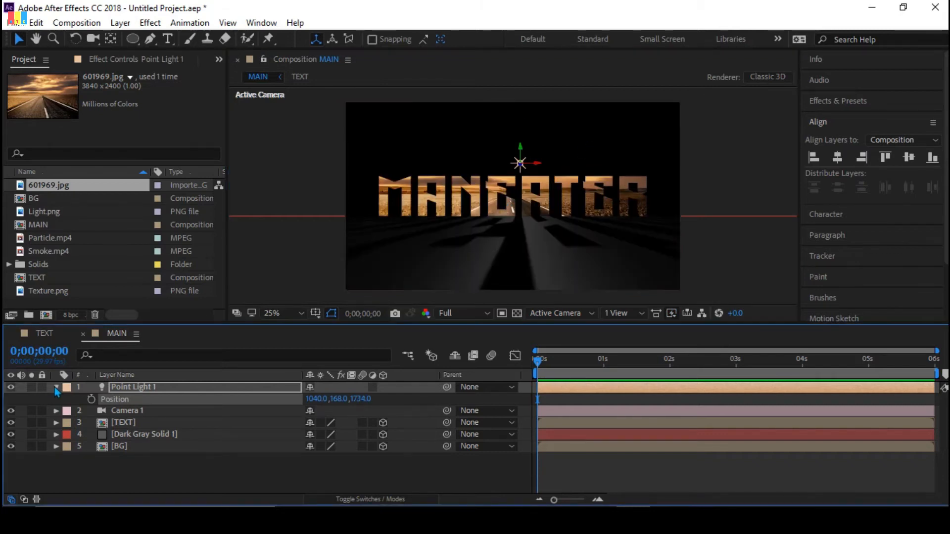
click(56, 387)
- Push the BG layer far back by setting its Z position to 10000
click(166, 435)
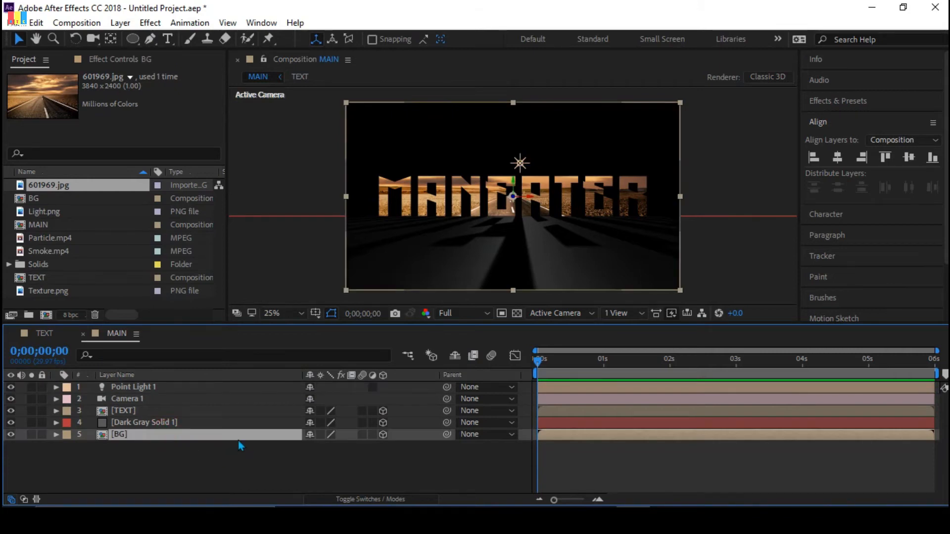
key(p)
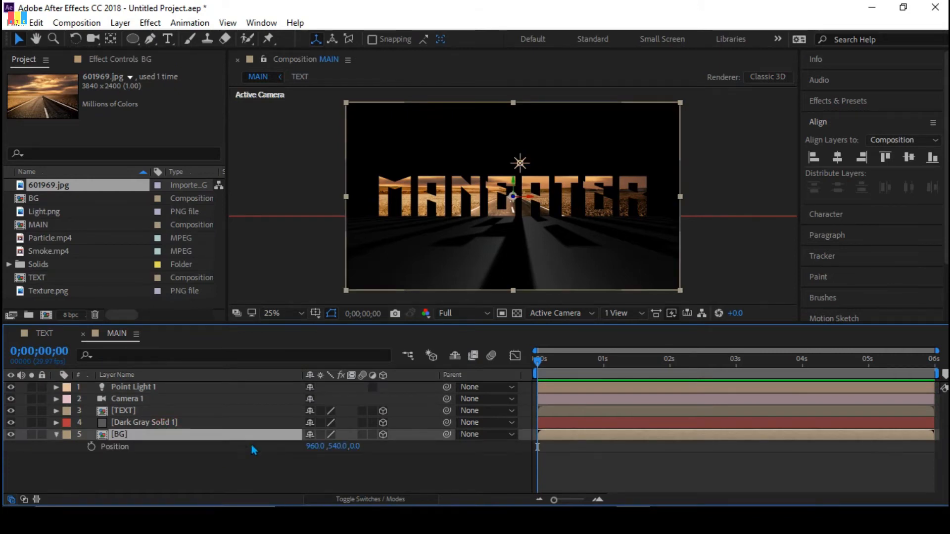
drag(353, 447, 709, 467)
mouse_move(367, 453)
mouse_down()
mouse_move(361, 447)
mouse_move(382, 455)
mouse_up()
click(359, 447)
text(10)
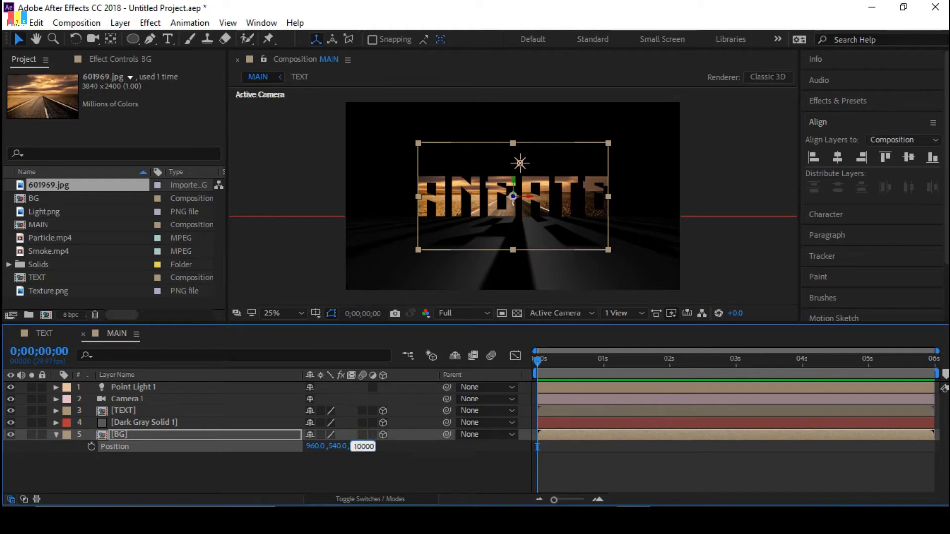
text(000)
key(Return)
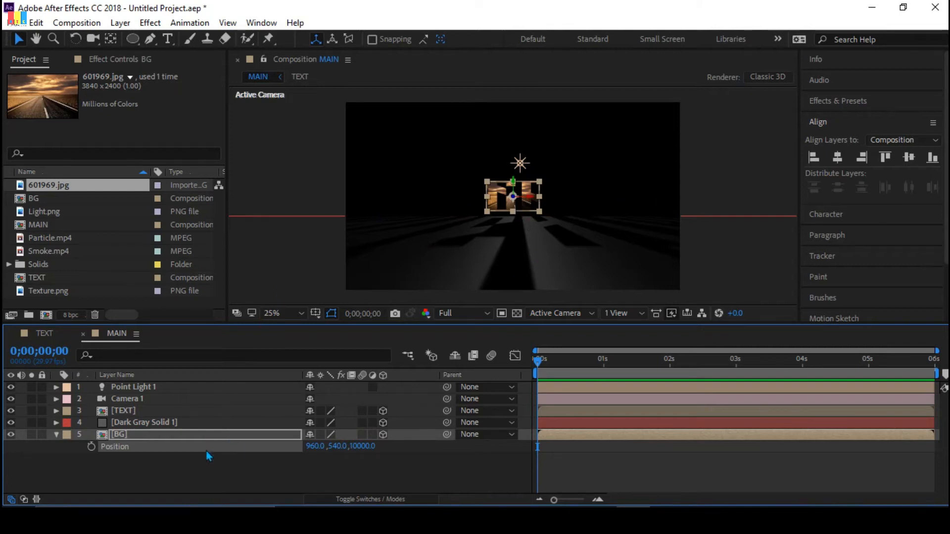
click(56, 435)
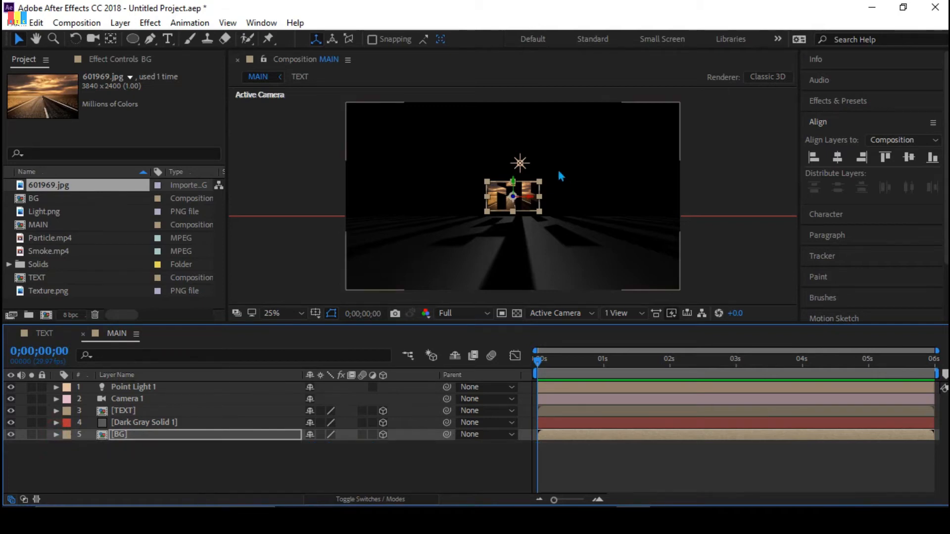
- Scale the BG layer up to 635% so the road image fills the MANEATER text
click(181, 434)
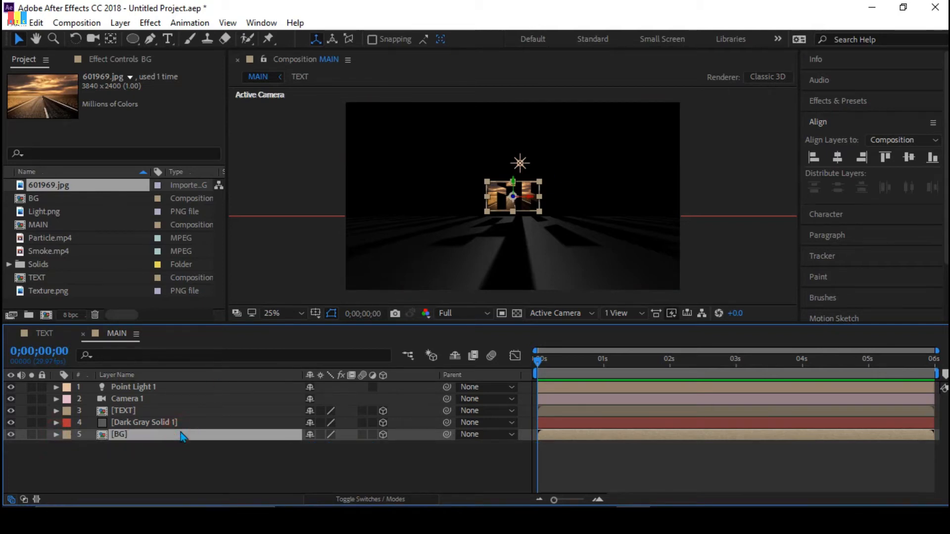
key(s)
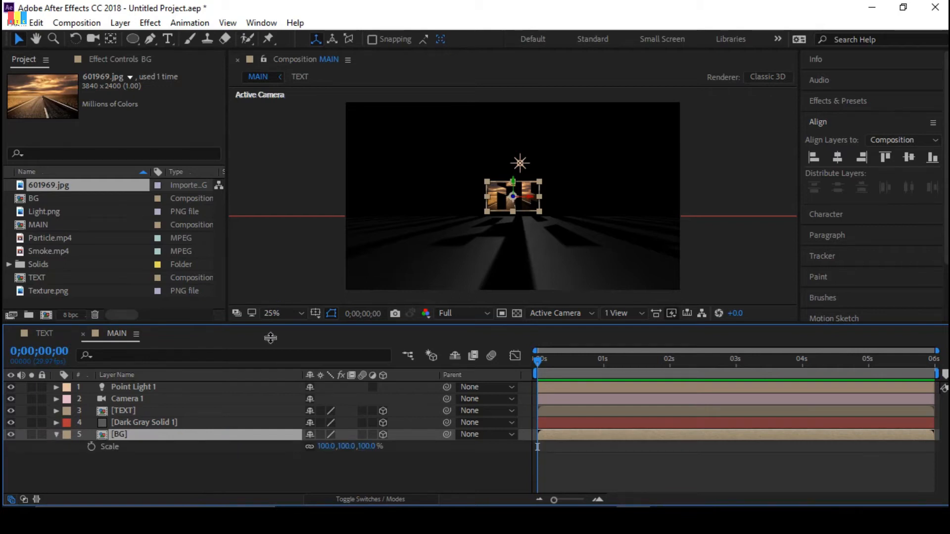
drag(346, 446, 703, 462)
key(Return)
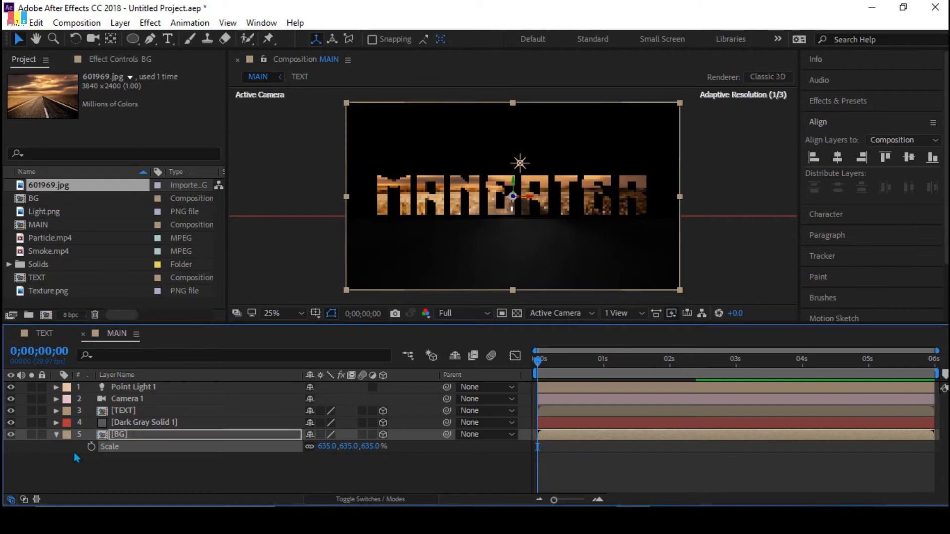
click(56, 435)
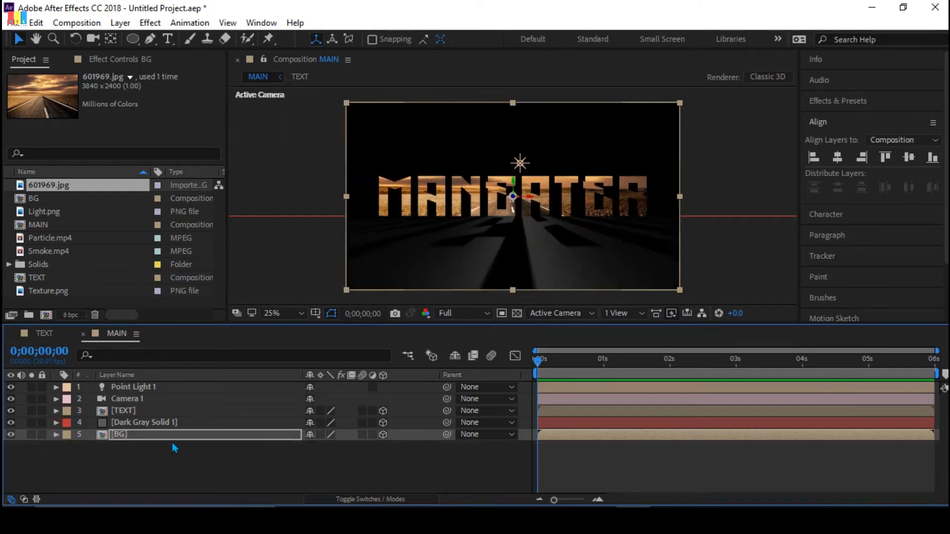
- Add a null object to the MAIN composition, make it a 3D layer, and parent Camera 1 to it
right_click(179, 462)
click(166, 471)
right_click(164, 468)
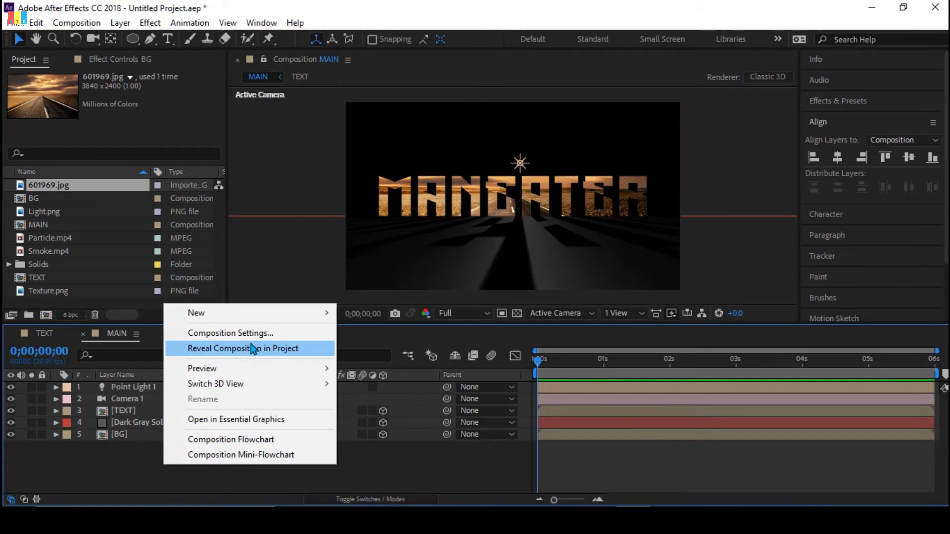
mouse_move(256, 313)
click(394, 394)
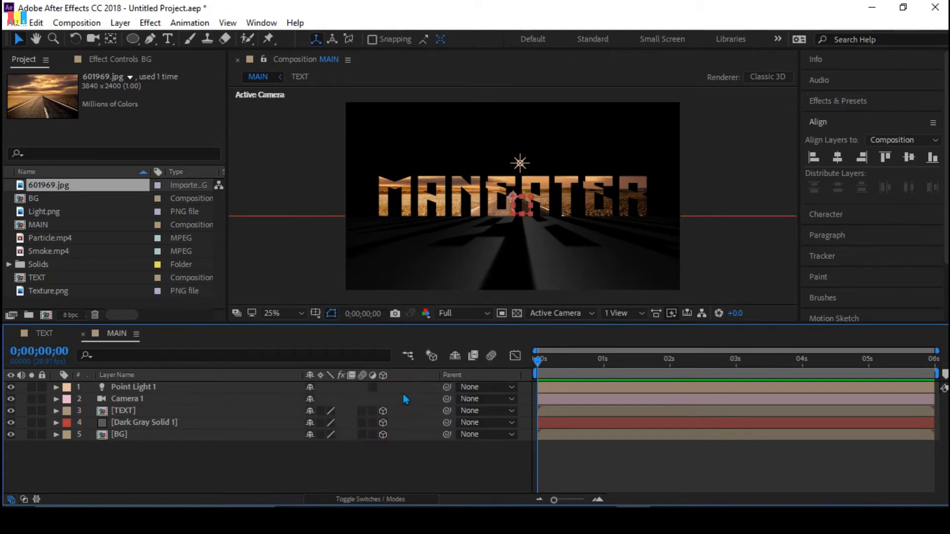
click(383, 388)
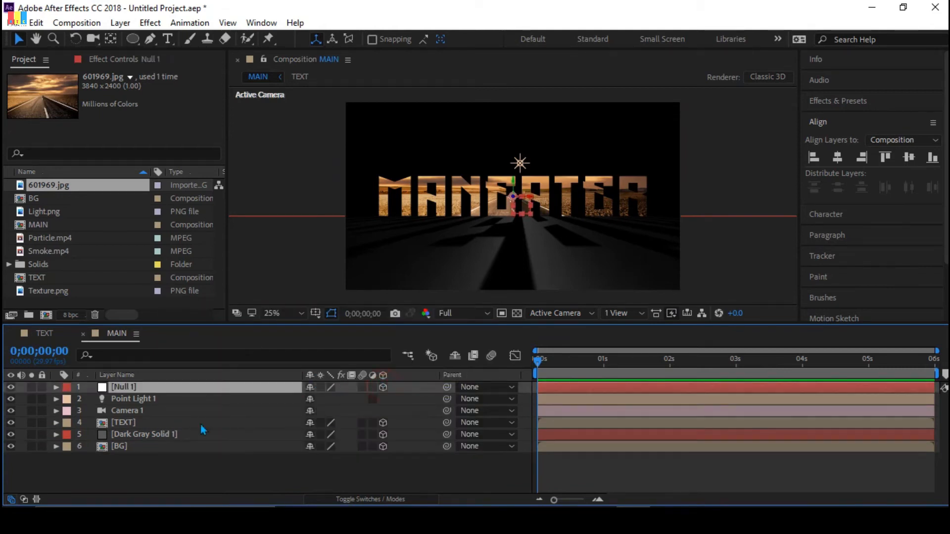
click(177, 412)
drag(447, 409, 242, 388)
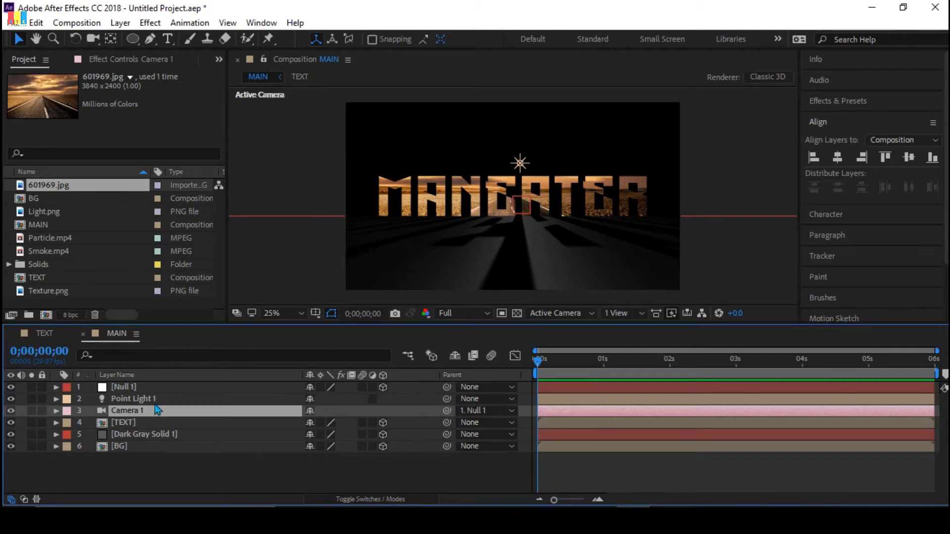
- Set the null's Z position to 2777 and add a position keyframe at the start of the timeline
click(144, 386)
key(p)
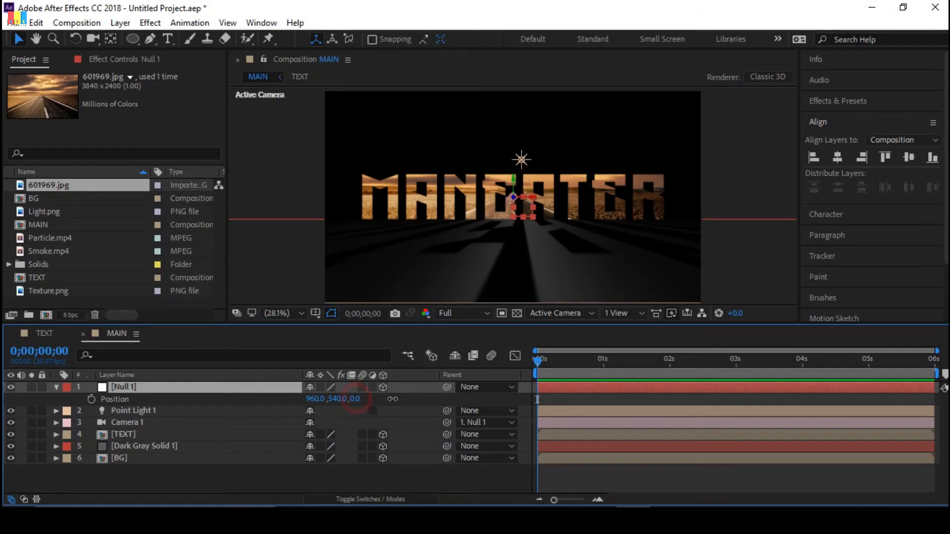
drag(393, 399, 475, 399)
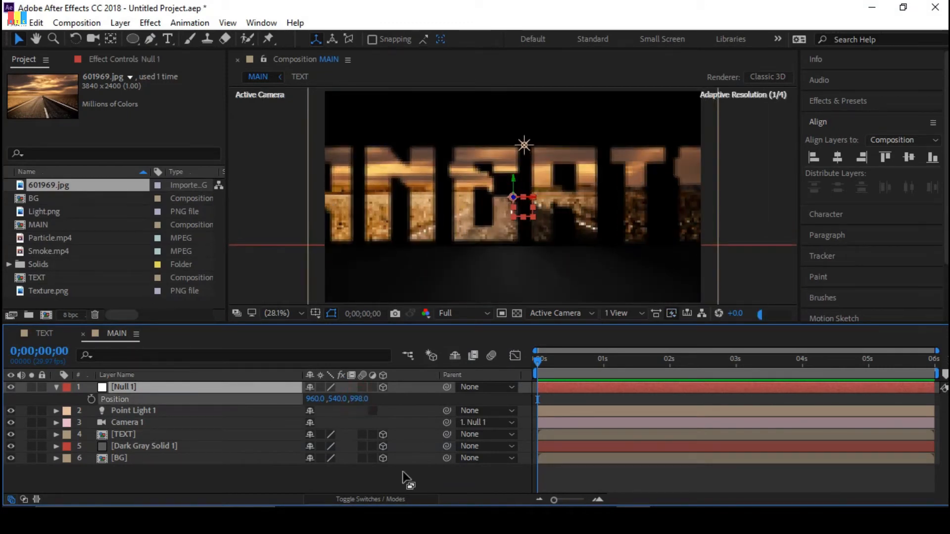
drag(760, 370, 920, 397)
drag(314, 439, 502, 402)
click(91, 399)
- Set the null's Z position to 0 at 0;00;05;01 and apply Easy Ease to both position keyframes
drag(589, 371, 871, 384)
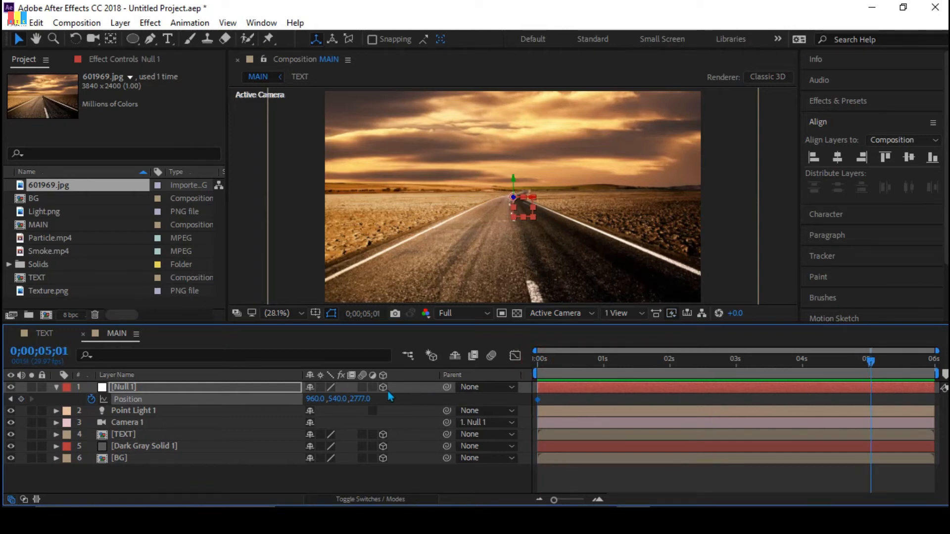
click(367, 399)
key(Return)
drag(888, 397, 527, 413)
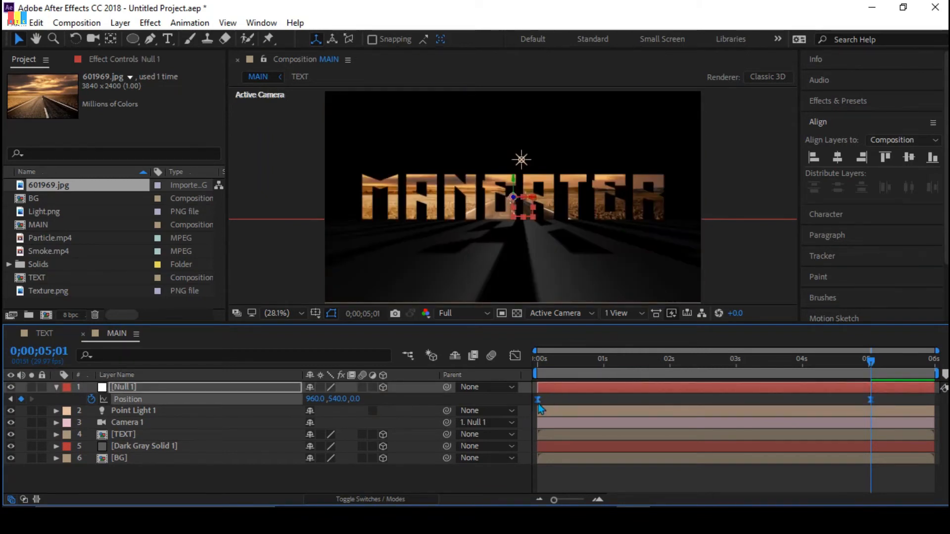
- Move the null's end position keyframe slightly before 0;00;05;01 in the graph editor, and return to the layer-bar view
click(516, 358)
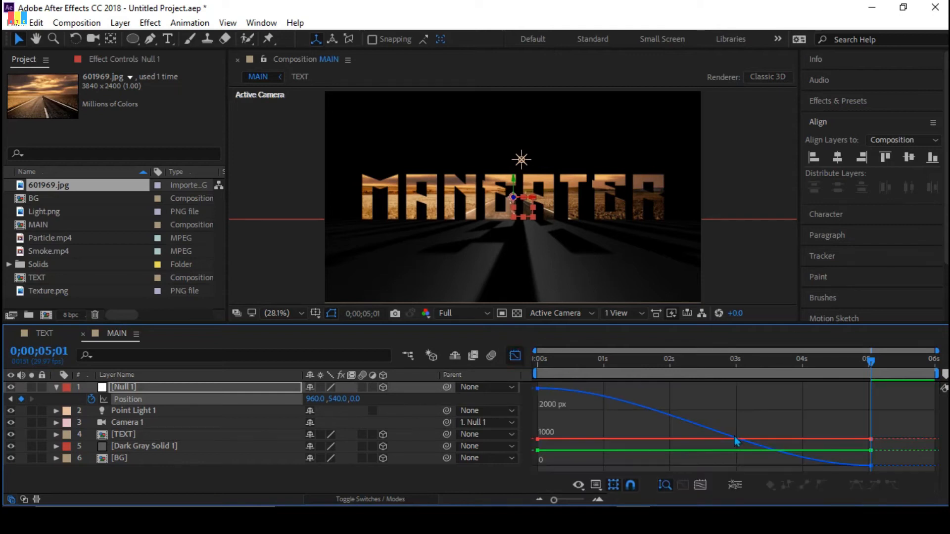
drag(872, 465, 865, 468)
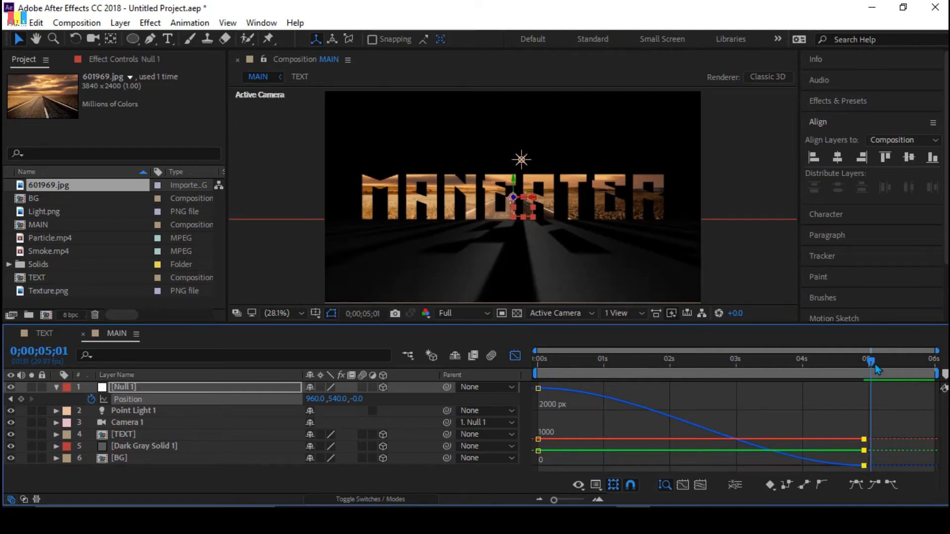
key(Home)
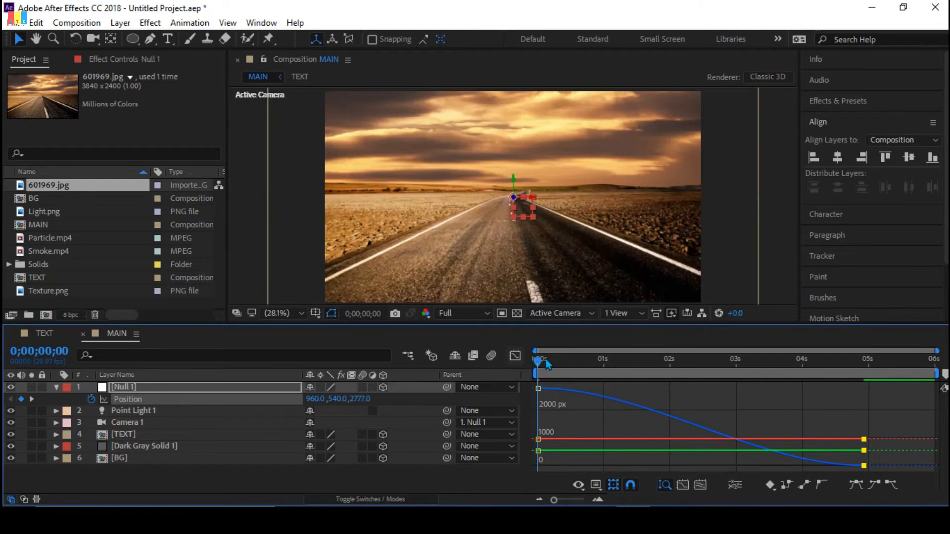
click(515, 356)
- Preview the camera move at Third resolution, restore Full resolution, and scrub the timeline to check the text reveal
click(458, 314)
click(487, 382)
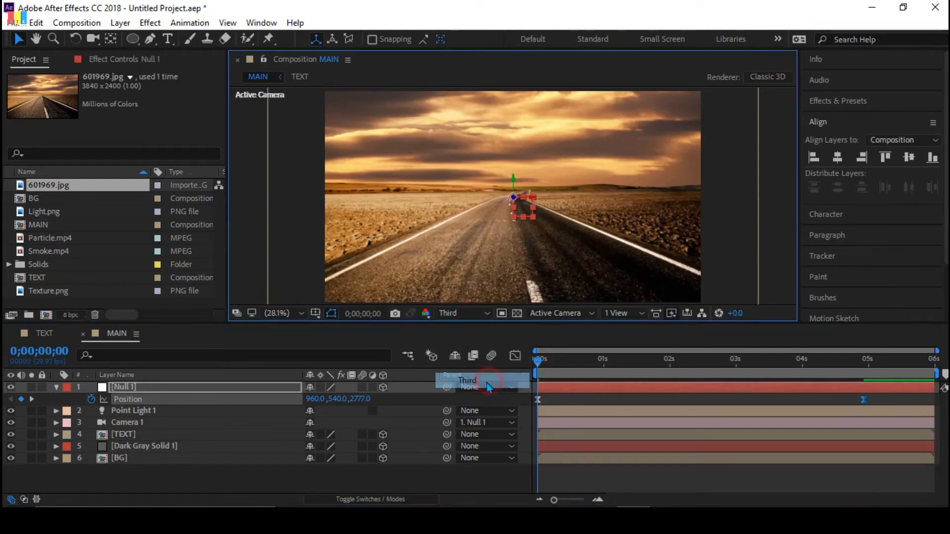
key(ctrl+shift+h)
key(space)
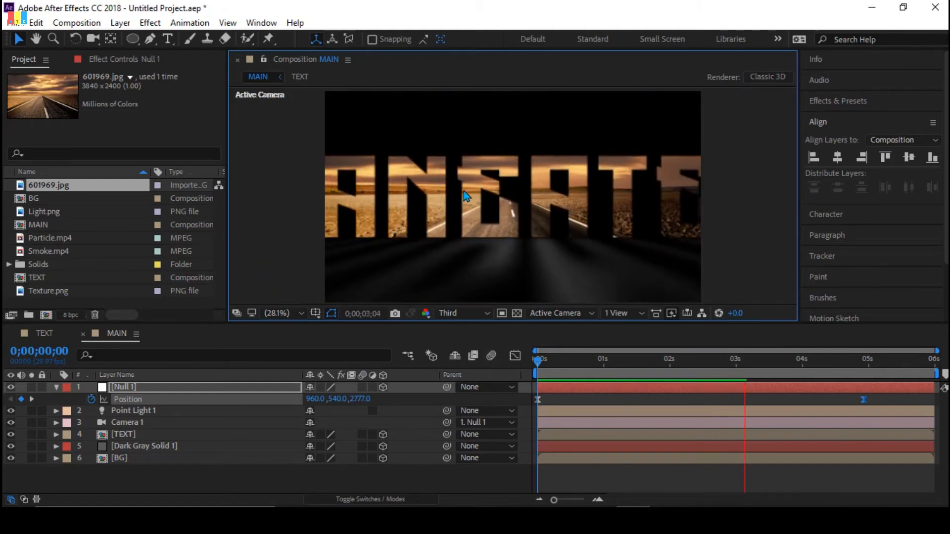
key(grave)
key(grave)
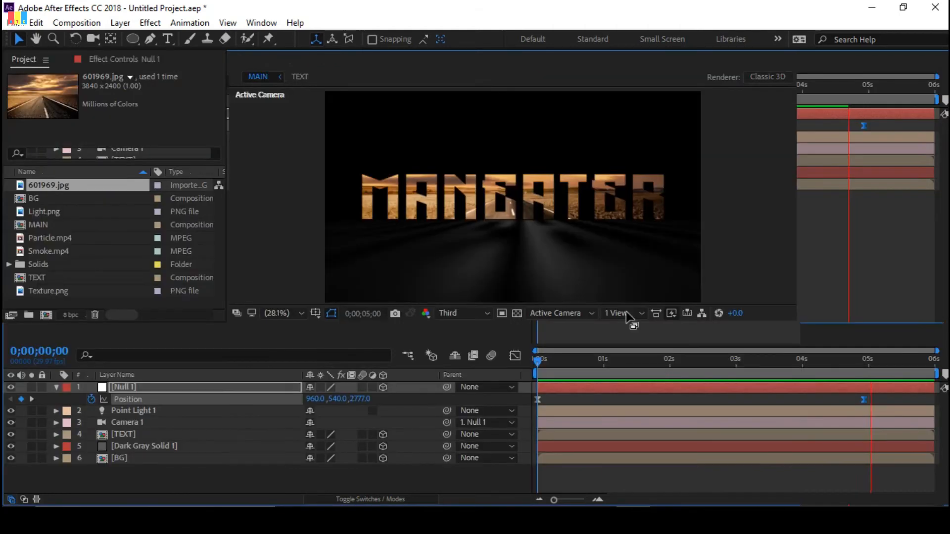
key(space)
key(space)
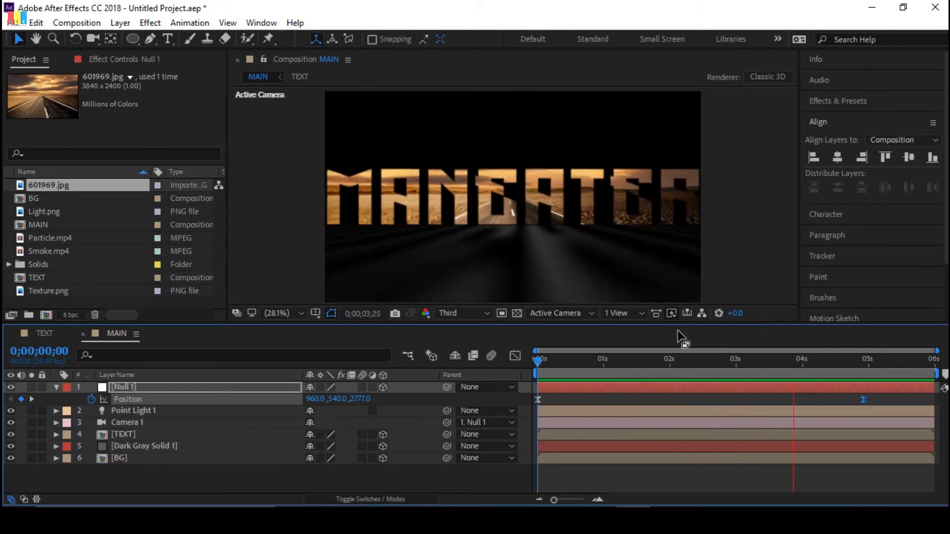
key(space)
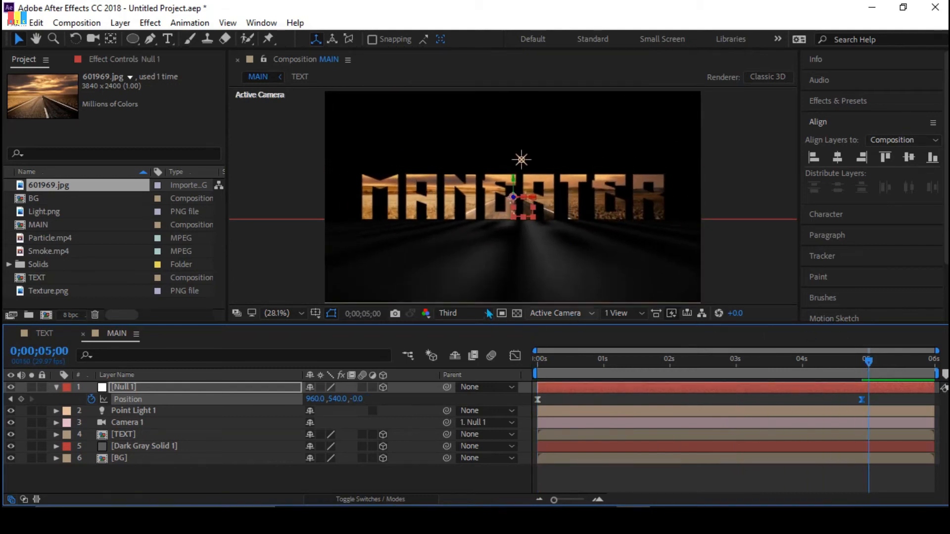
click(487, 314)
click(492, 350)
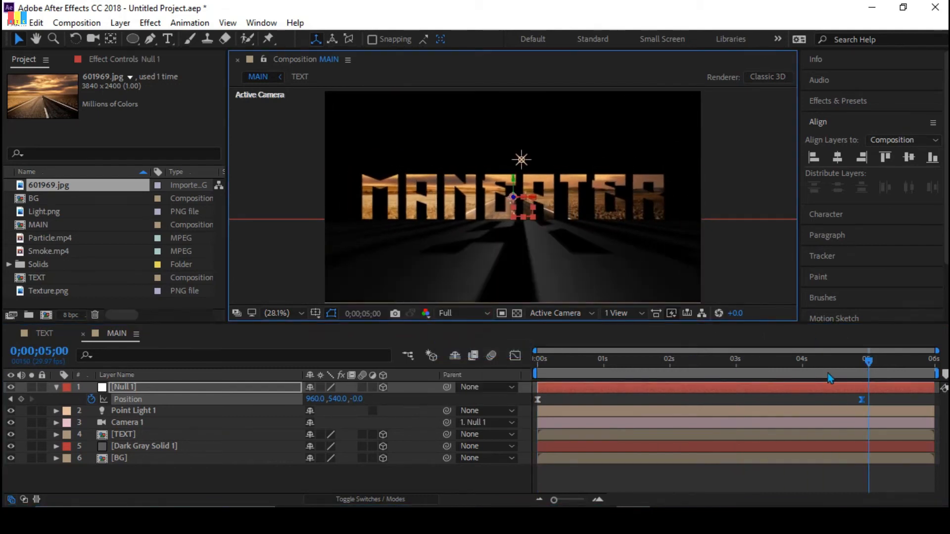
drag(867, 361, 464, 377)
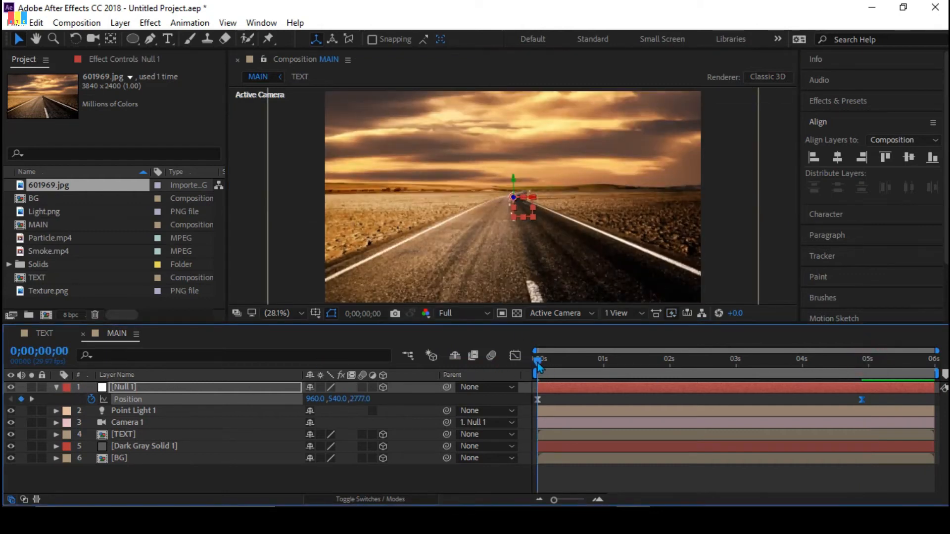
drag(708, 377, 729, 377)
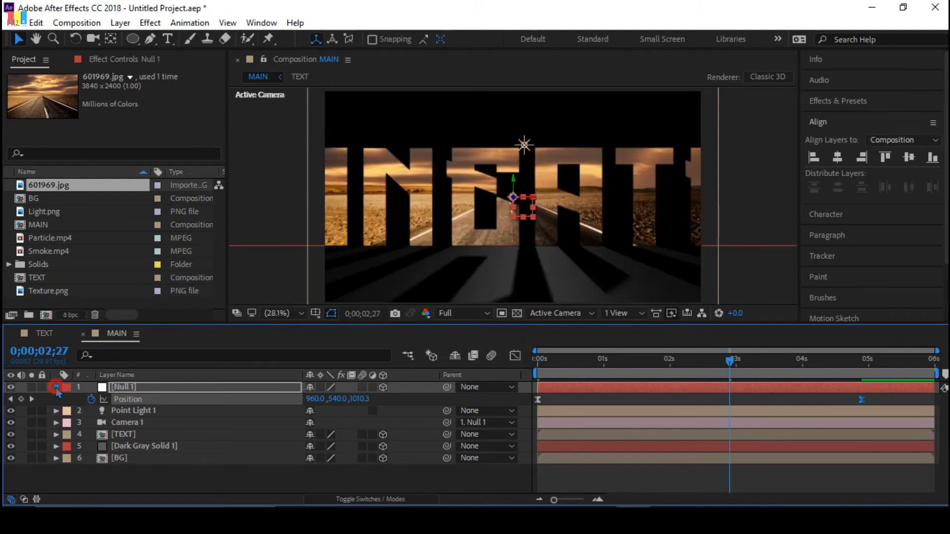
- Add Light.png as the uppermost layer of the MAIN composition and preview the lit title
click(56, 387)
click(206, 474)
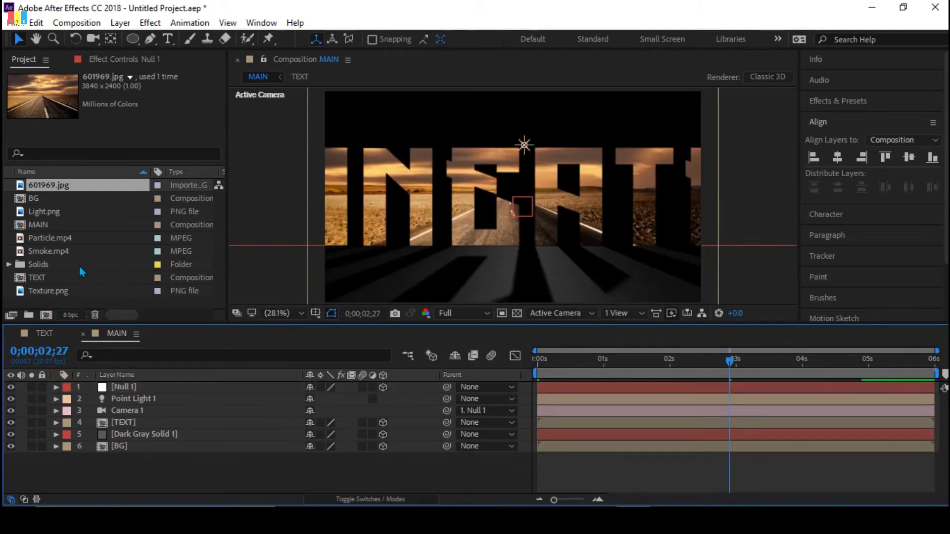
click(49, 212)
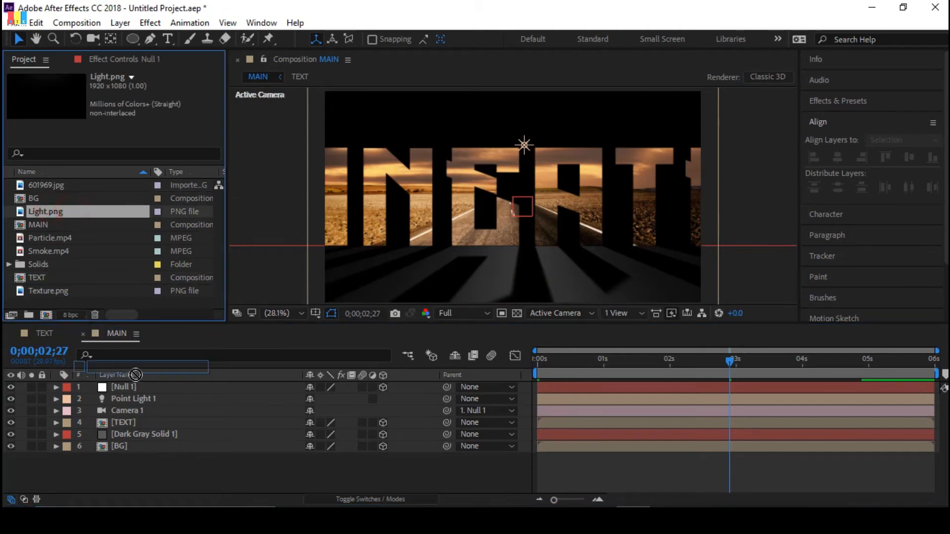
drag(139, 391, 237, 391)
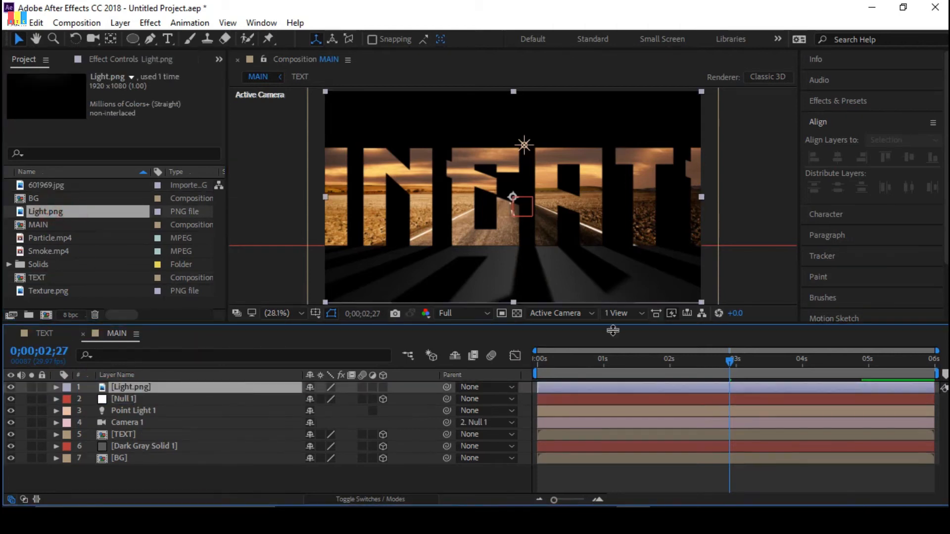
key(space)
key(space)
- Place Smoke.mp4 above the Light.png layer and set its blending mode to Add
drag(55, 251, 148, 383)
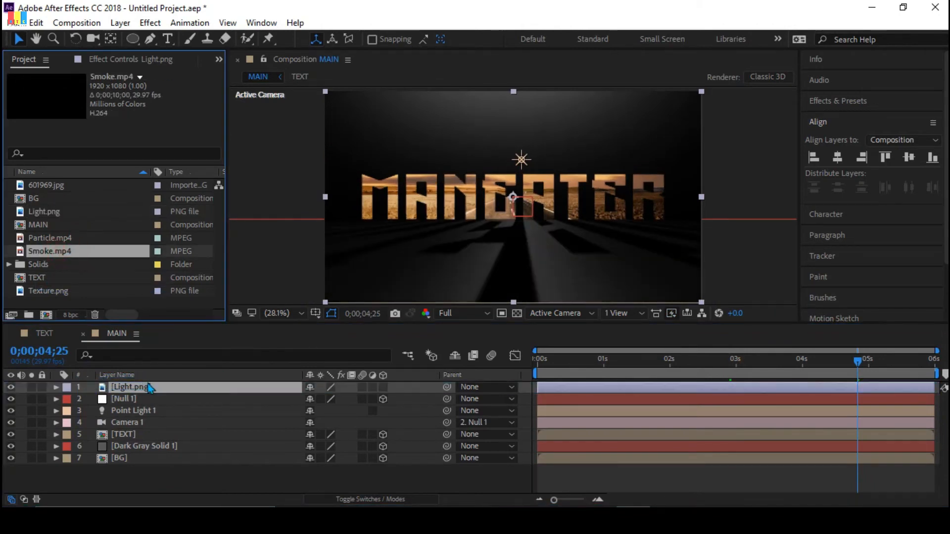
click(370, 500)
click(322, 387)
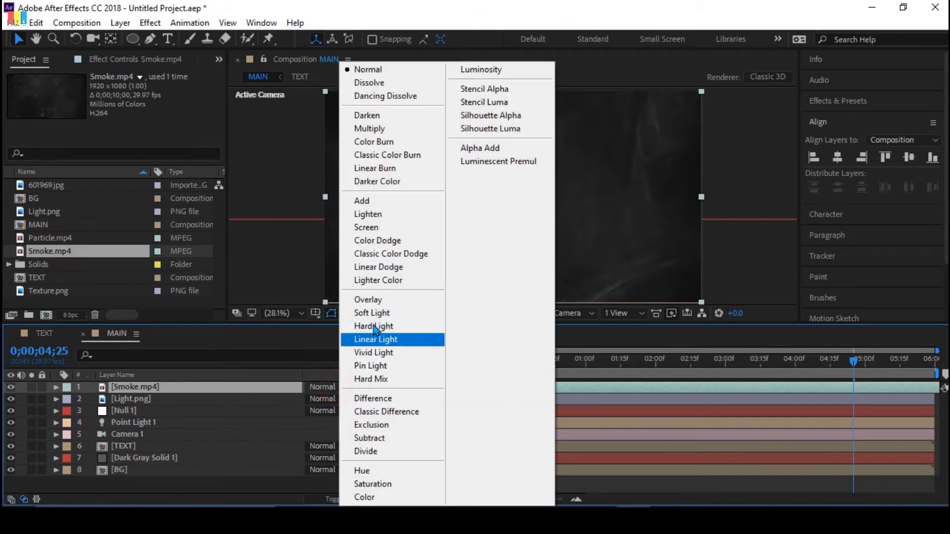
click(369, 201)
- Place Particle.mp4 above the smoke layer and set its blending mode to Color Dodge
drag(62, 240, 181, 387)
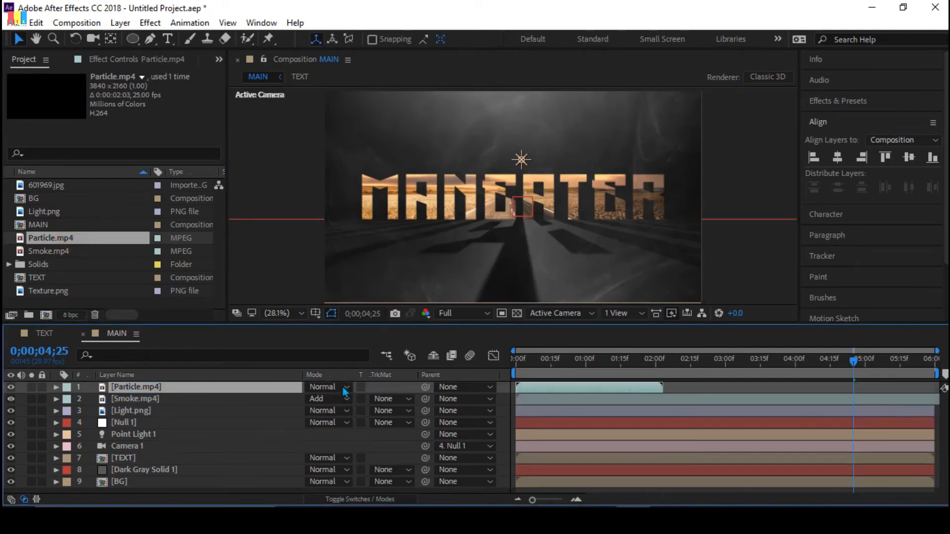
click(347, 385)
click(391, 242)
- Create a 1920 × 1080 black solid above Particle.mp4 and add a layer-sized elliptical mask with the Ellipse tool
right_click(157, 482)
click(127, 492)
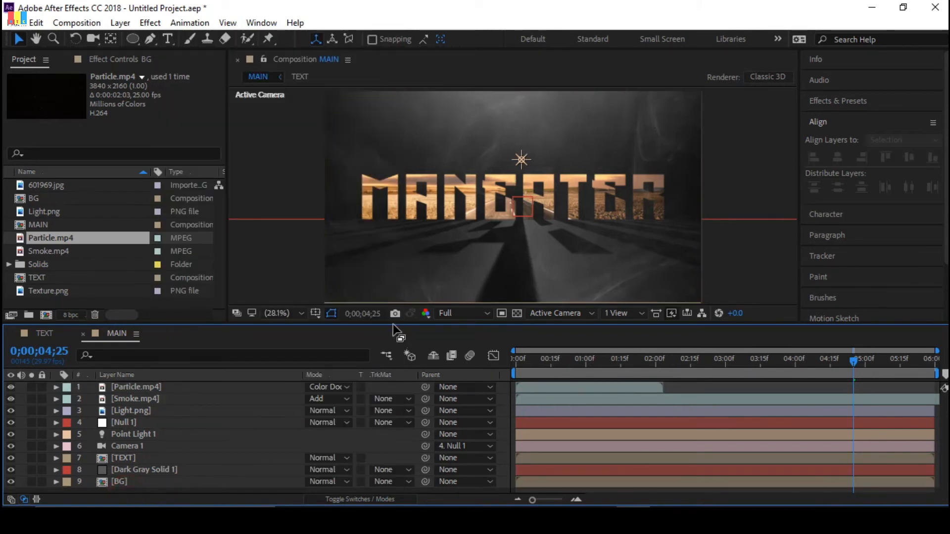
drag(393, 324, 393, 311)
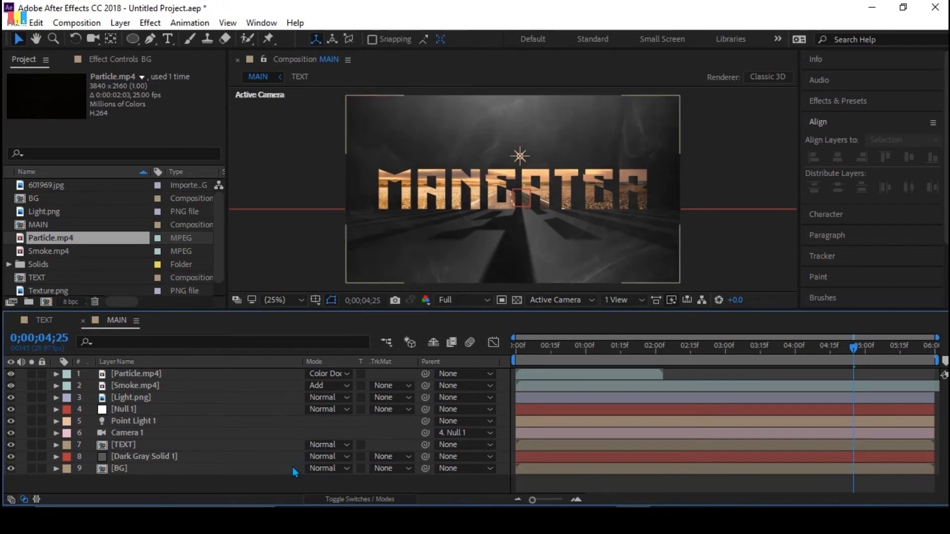
key(Home)
key(ctrl+Down)
right_click(307, 327)
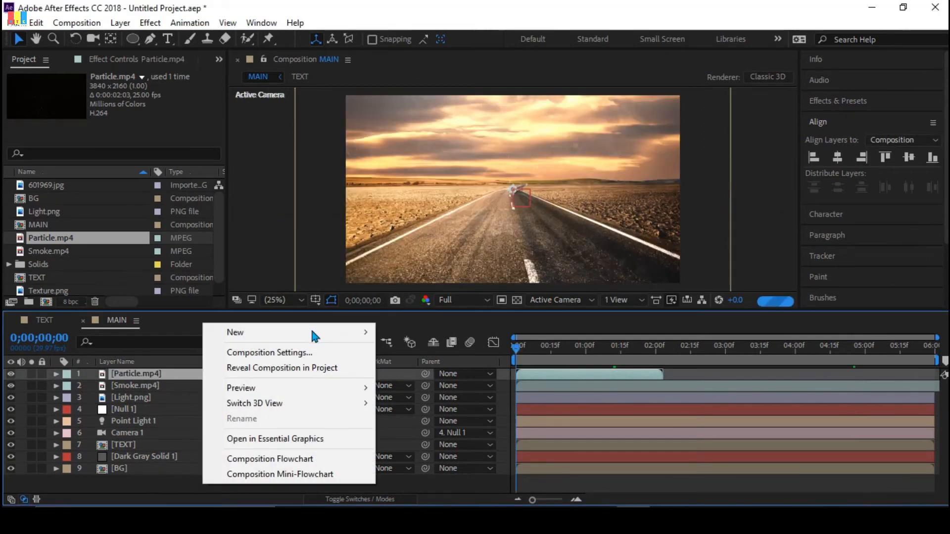
mouse_move(312, 332)
click(407, 368)
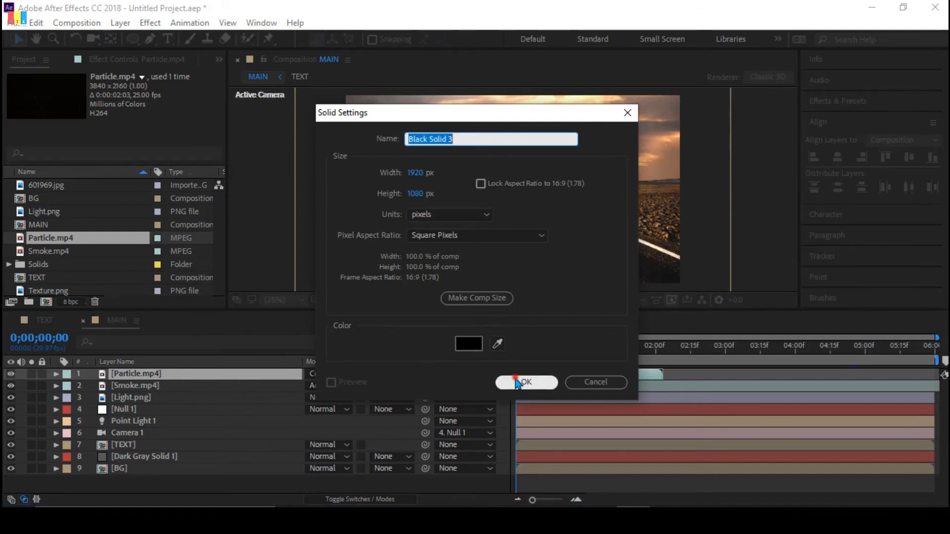
click(517, 380)
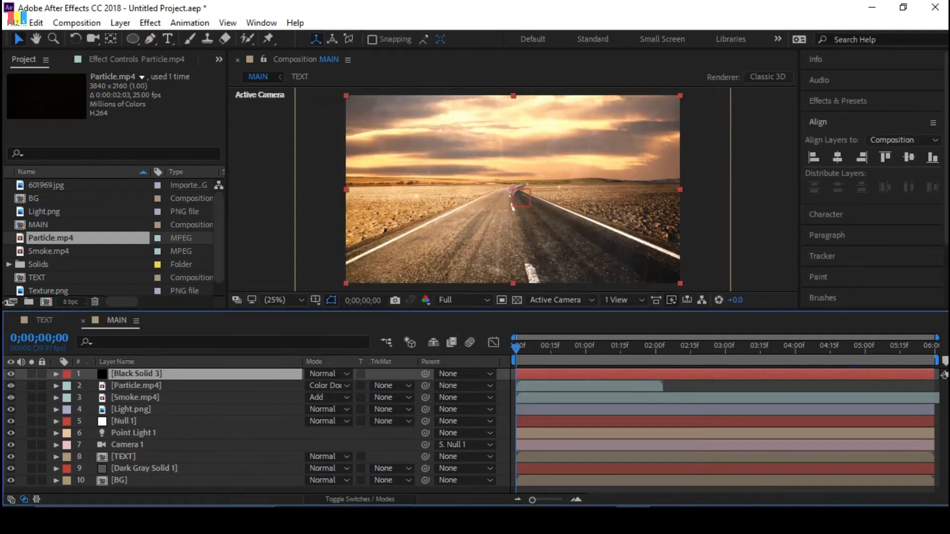
double_click(135, 43)
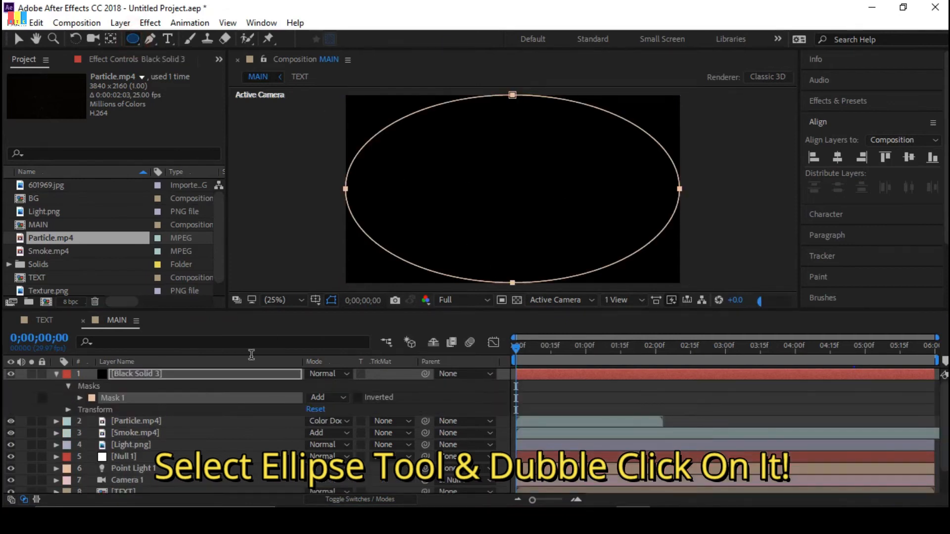
- Set Mask 1 on Black Solid 3 to Subtract and move the current time to 0;00;04;09
key(v)
click(340, 397)
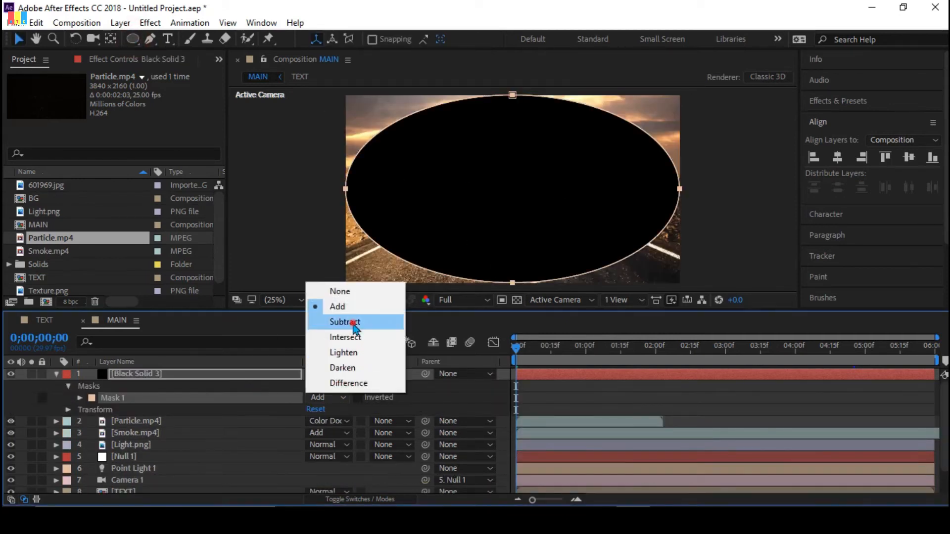
click(345, 322)
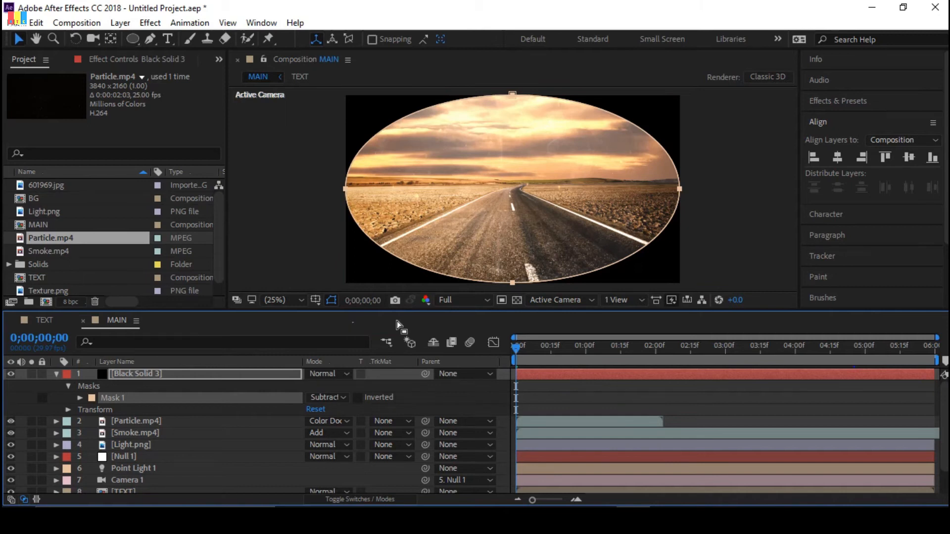
drag(527, 353, 815, 368)
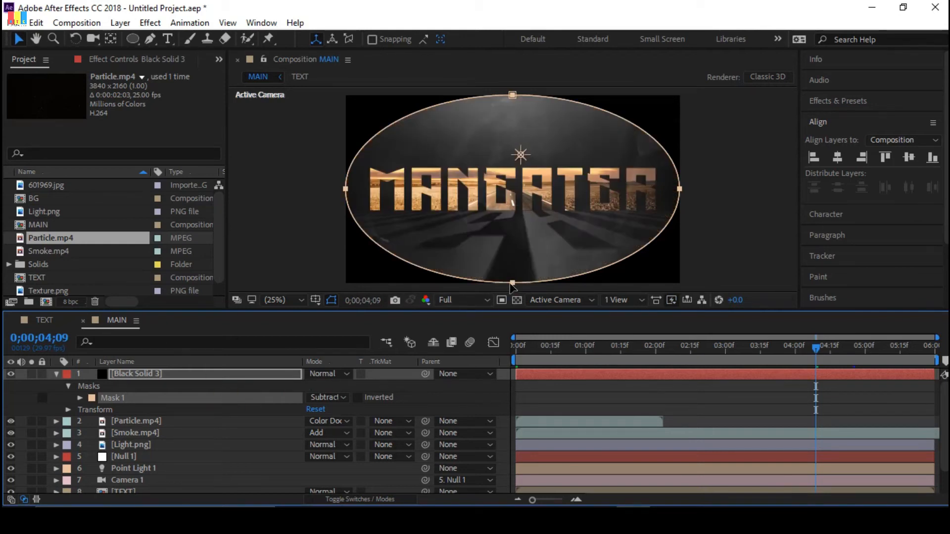
- Reshape the elliptical mask on Black Solid 3, pulling its side and lower points inward and its upper point beyond the frame
click(298, 238)
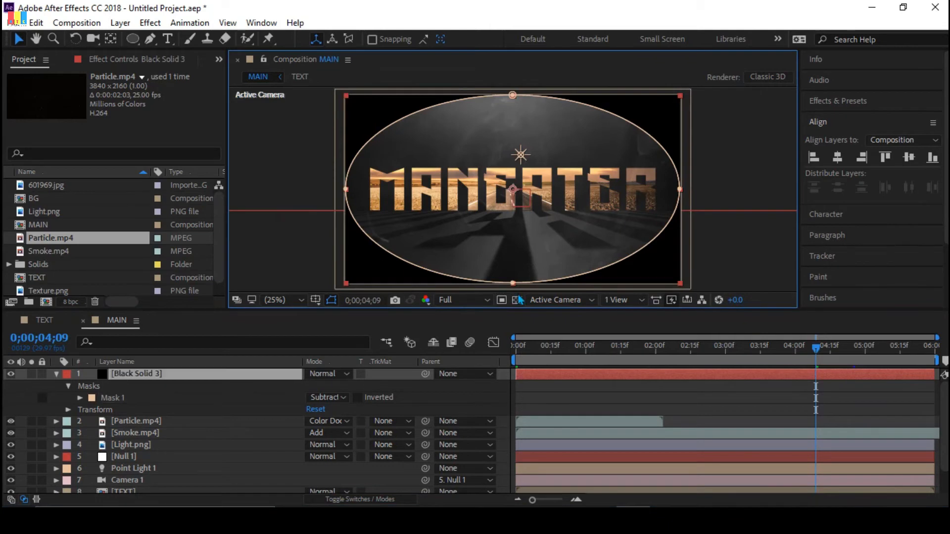
click(233, 398)
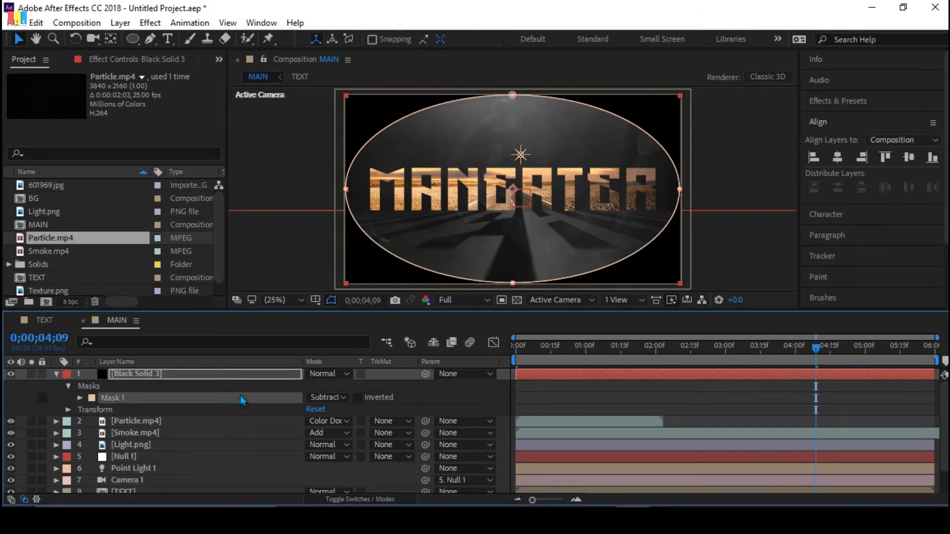
drag(513, 286, 517, 277)
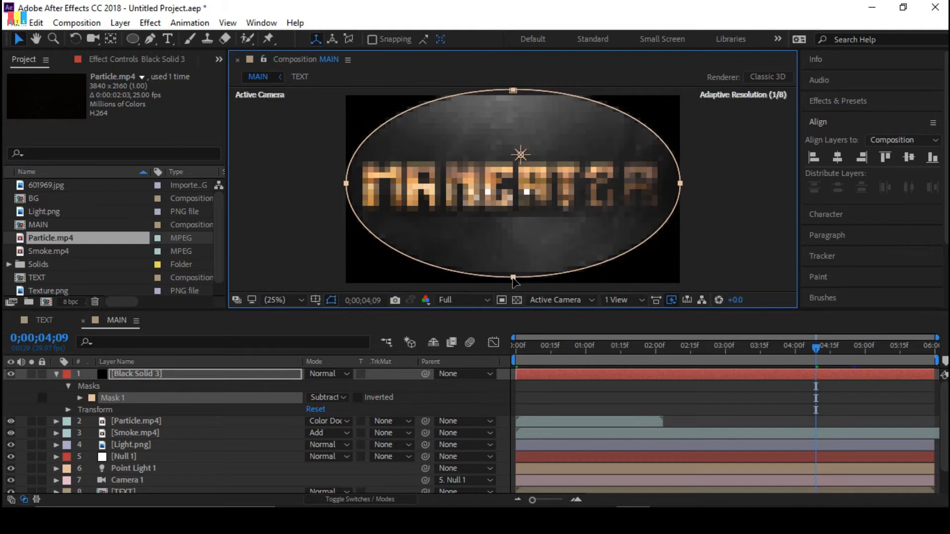
click(362, 188)
drag(683, 183, 622, 185)
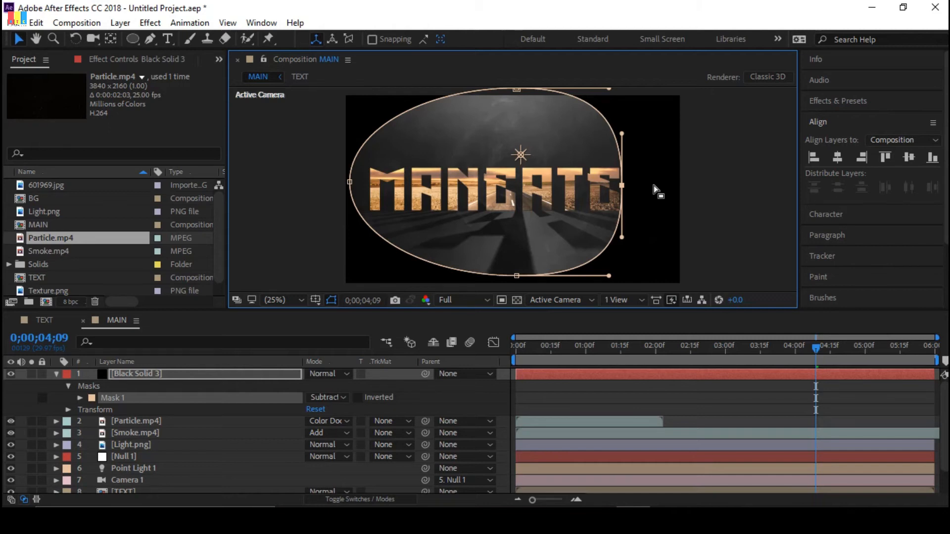
drag(623, 187, 665, 189)
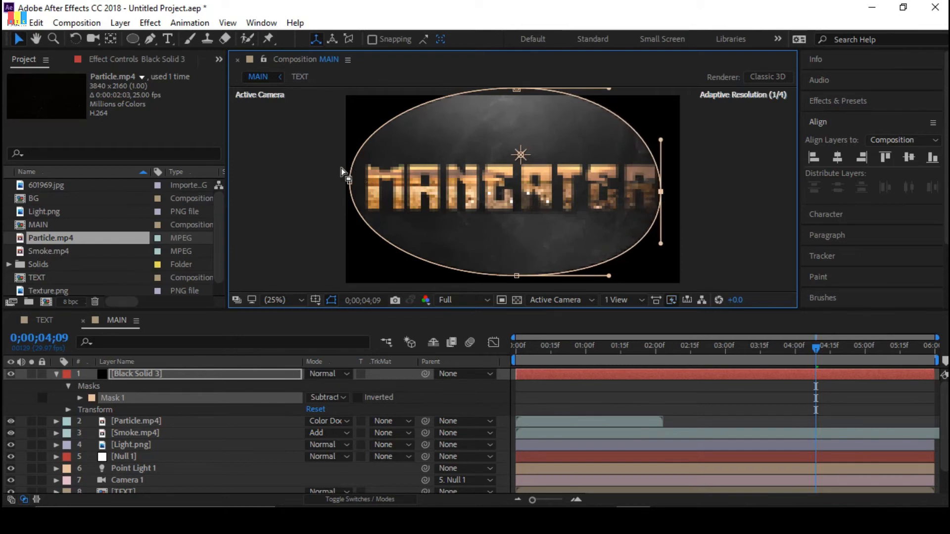
drag(360, 184, 370, 188)
drag(519, 276, 521, 267)
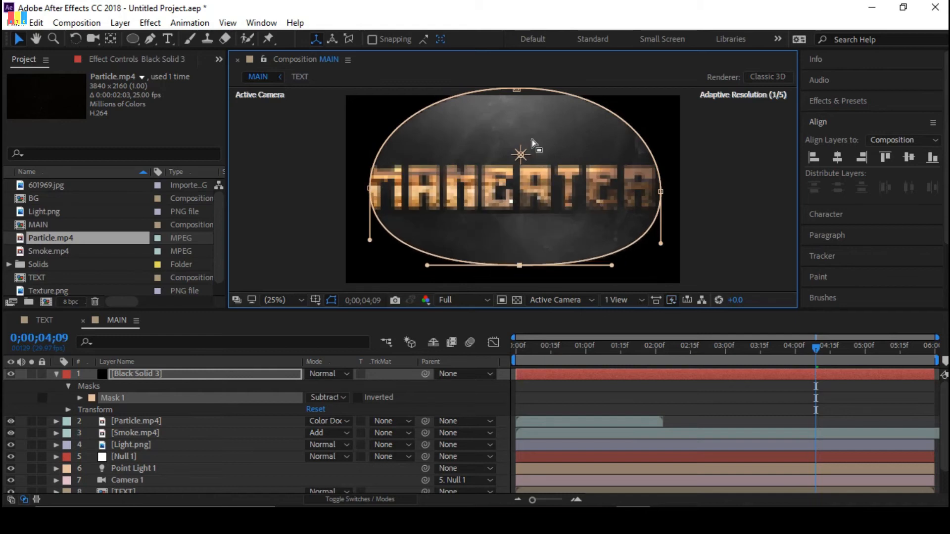
drag(516, 93, 519, 67)
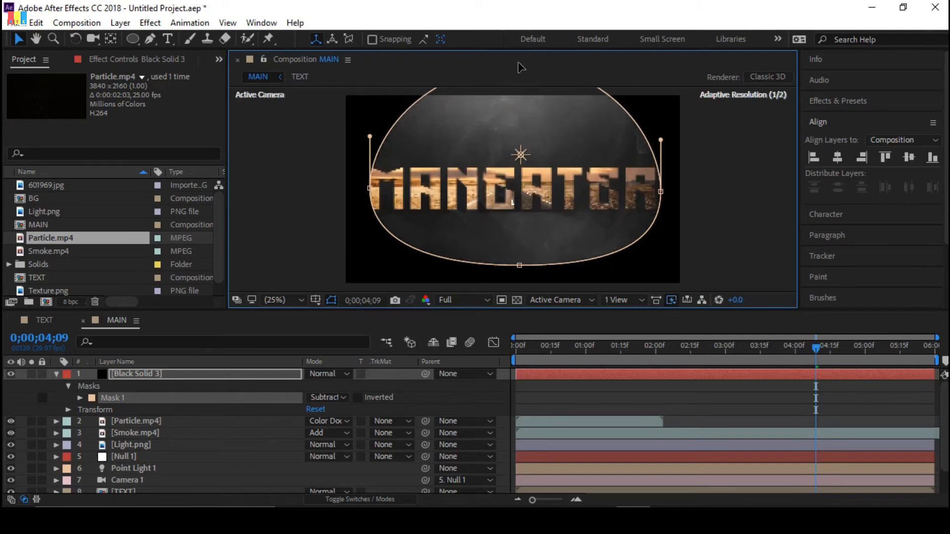
click(151, 398)
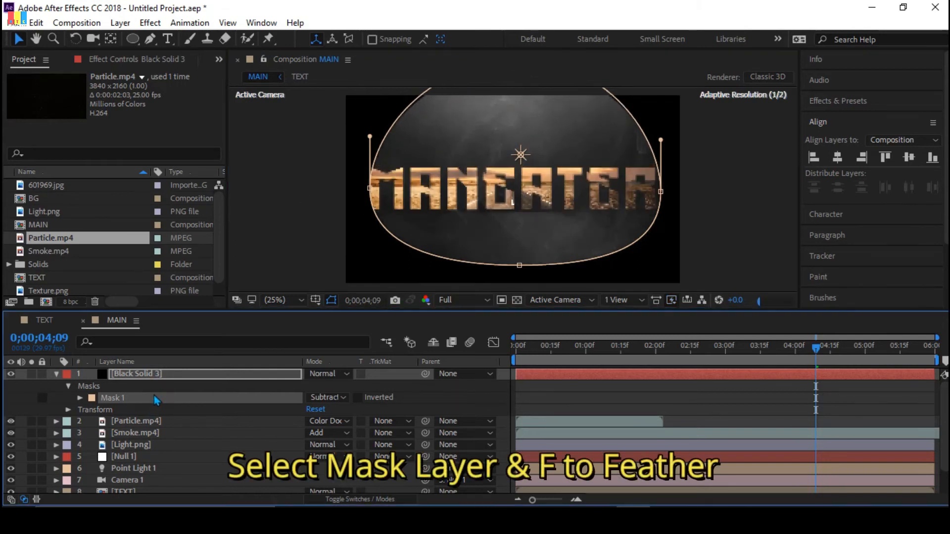
key(a)
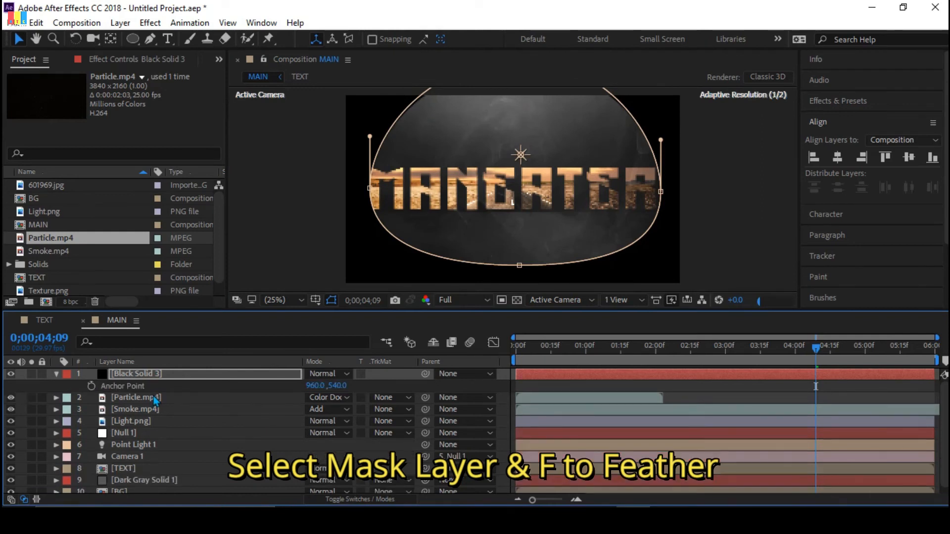
click(90, 376)
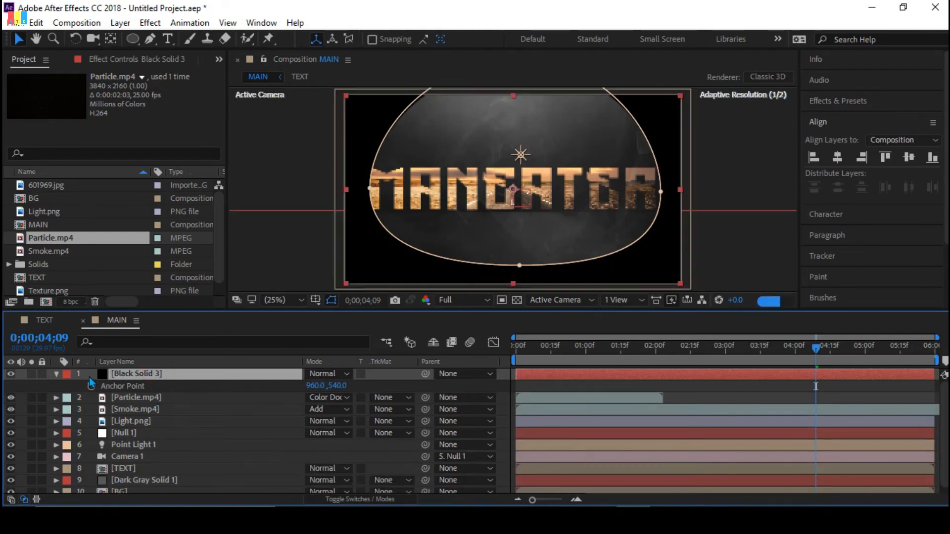
click(55, 374)
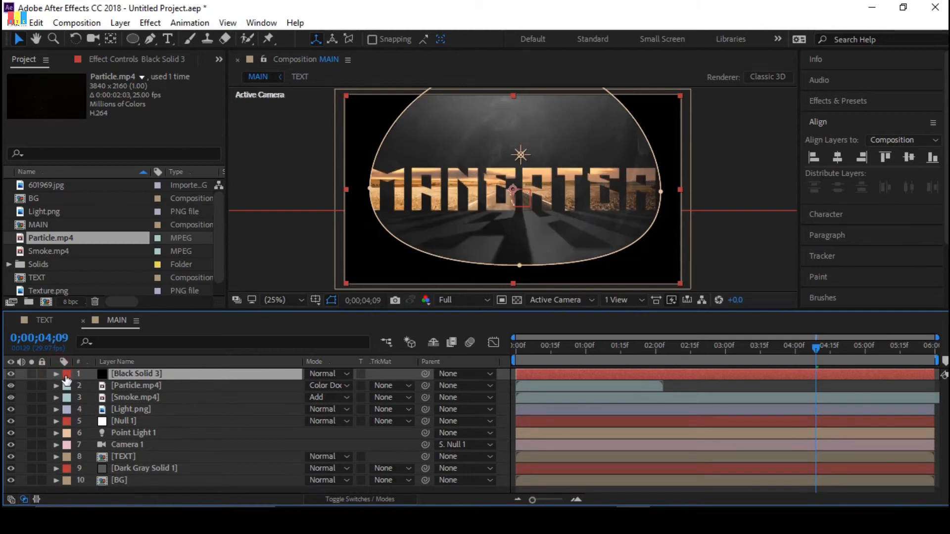
- Raise the Mask Feather of Mask 1 on Black Solid 3 to 463 pixels and fine-tune it for a soft vignette
click(56, 374)
click(115, 391)
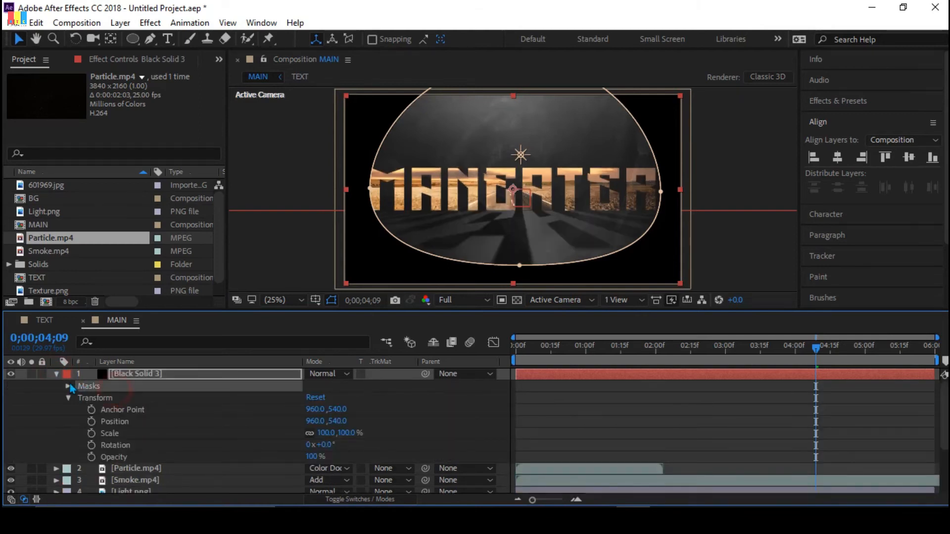
click(69, 386)
click(132, 402)
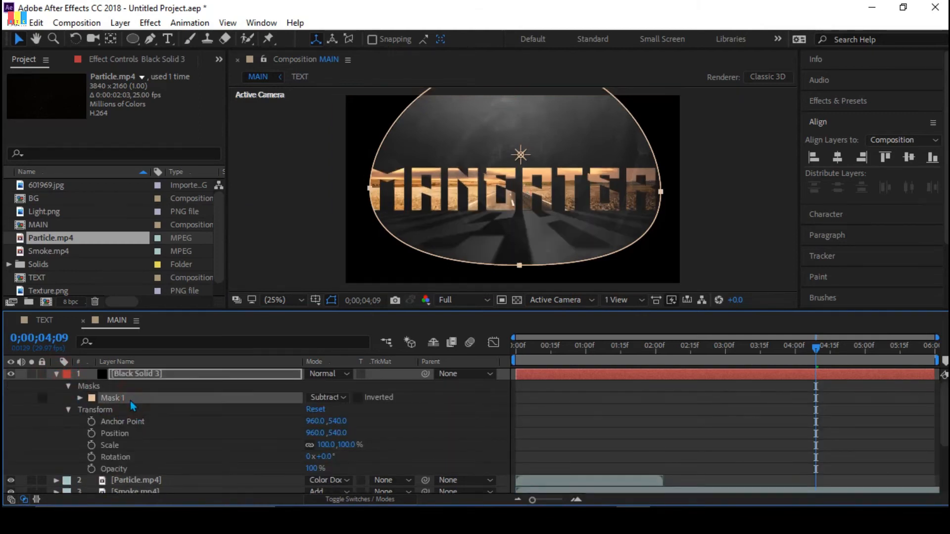
key(f)
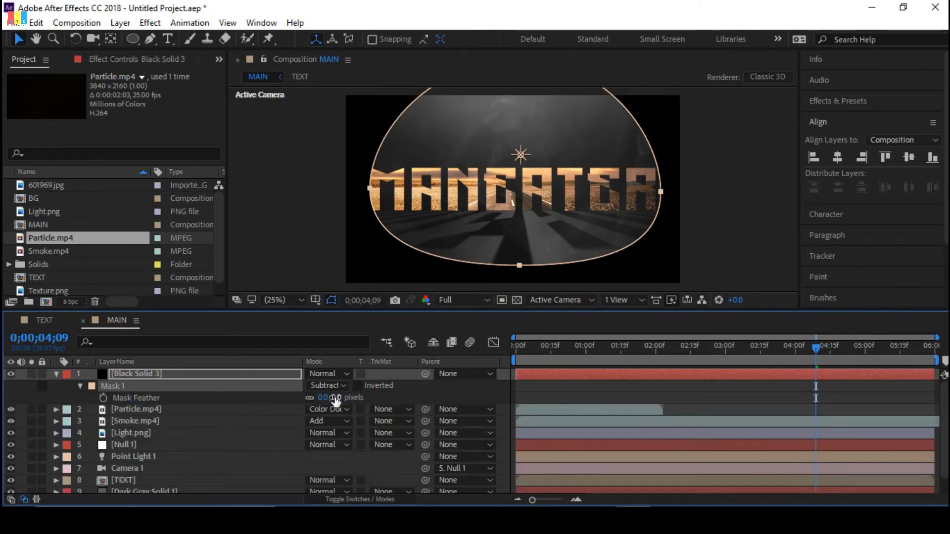
drag(319, 400, 430, 398)
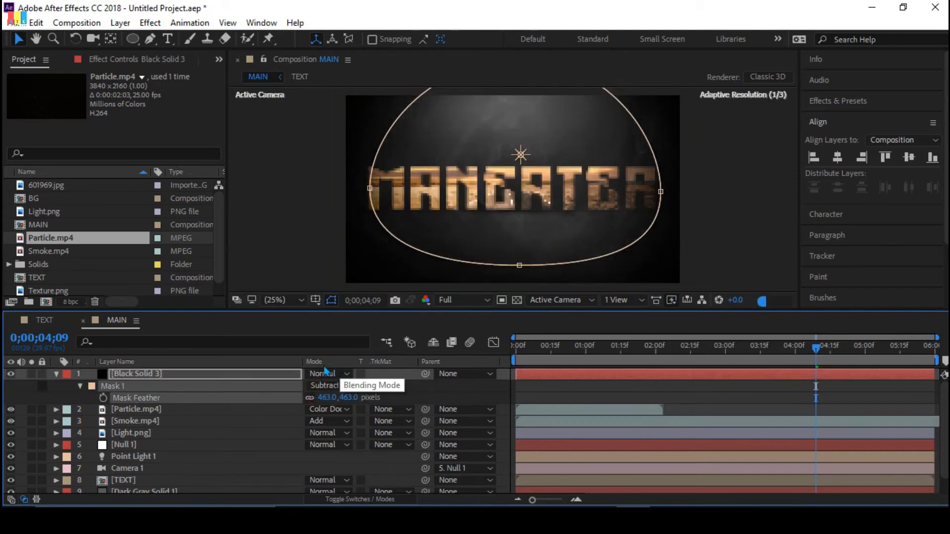
drag(321, 399, 353, 399)
click(56, 374)
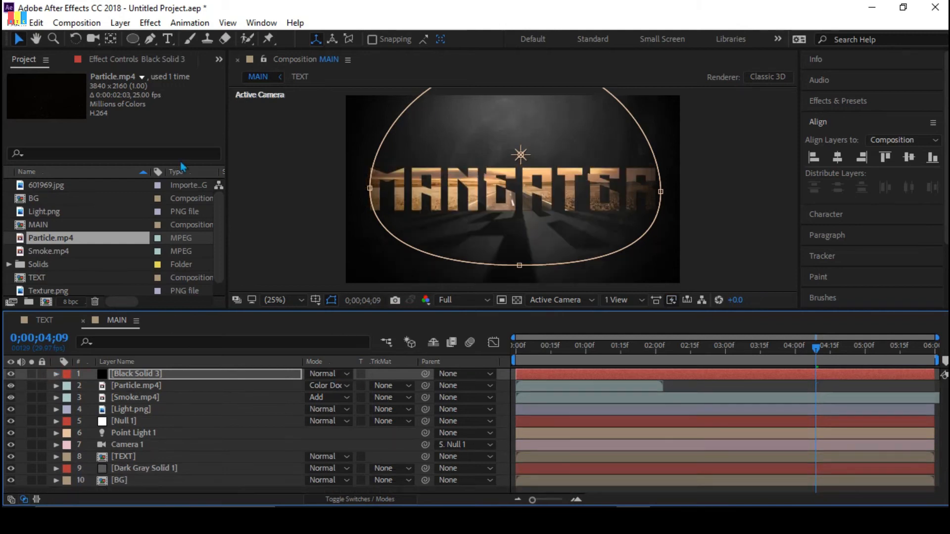
- Hide the mask outlines in the composition view and move the current time to 0;00;03;26
click(331, 300)
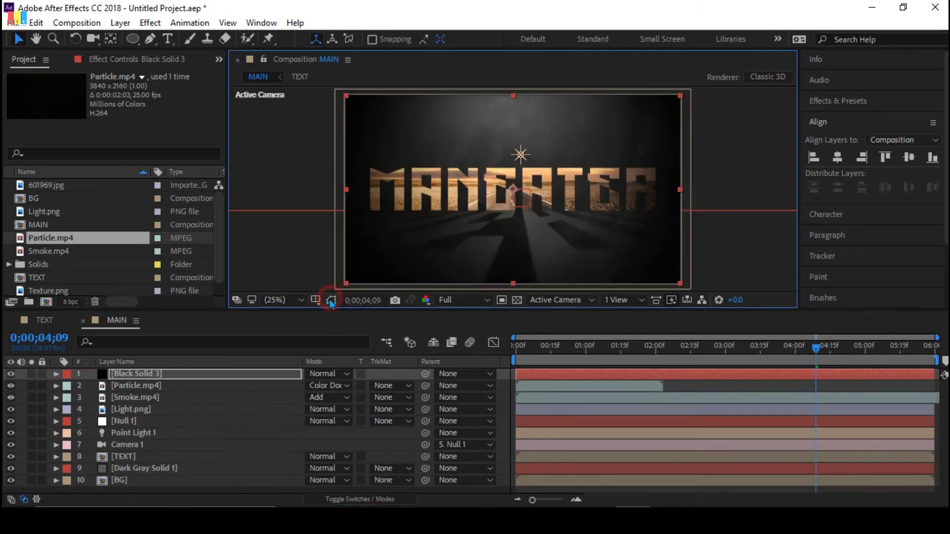
click(117, 375)
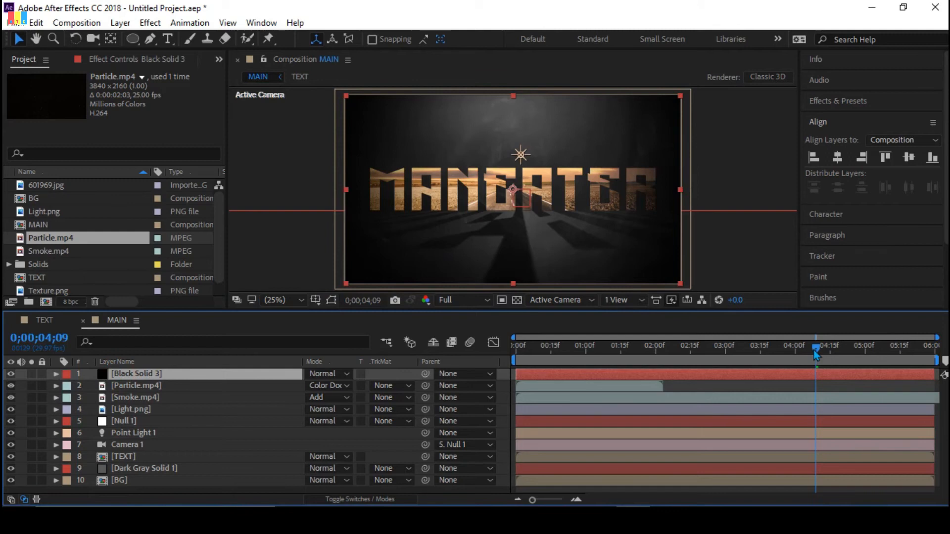
drag(762, 353, 782, 352)
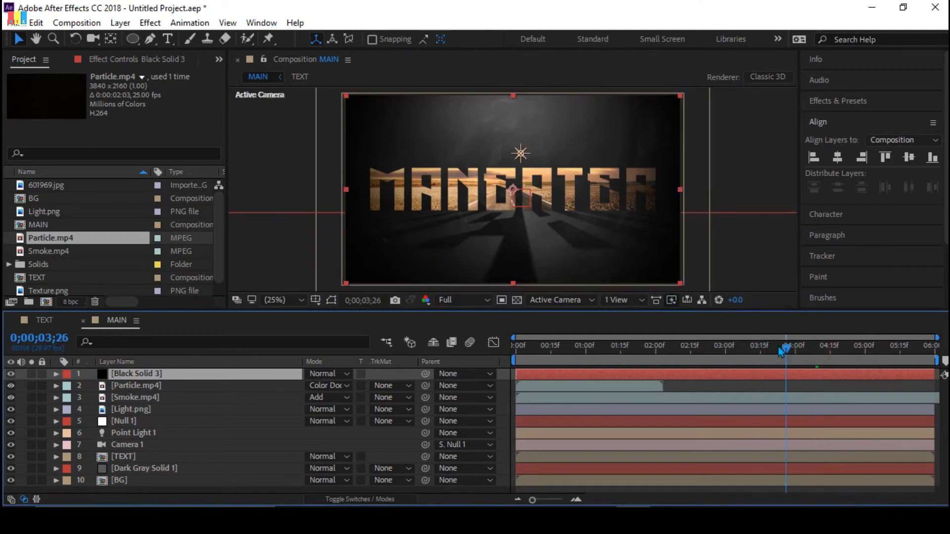
- Create a 1920 × 1080 black solid named "film bar" above Black Solid 3
right_click(198, 491)
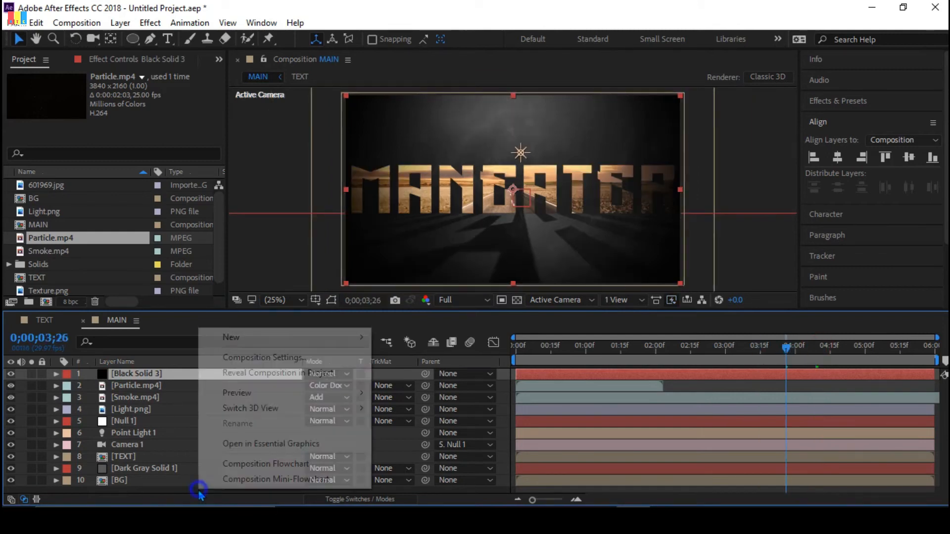
click(287, 339)
click(427, 377)
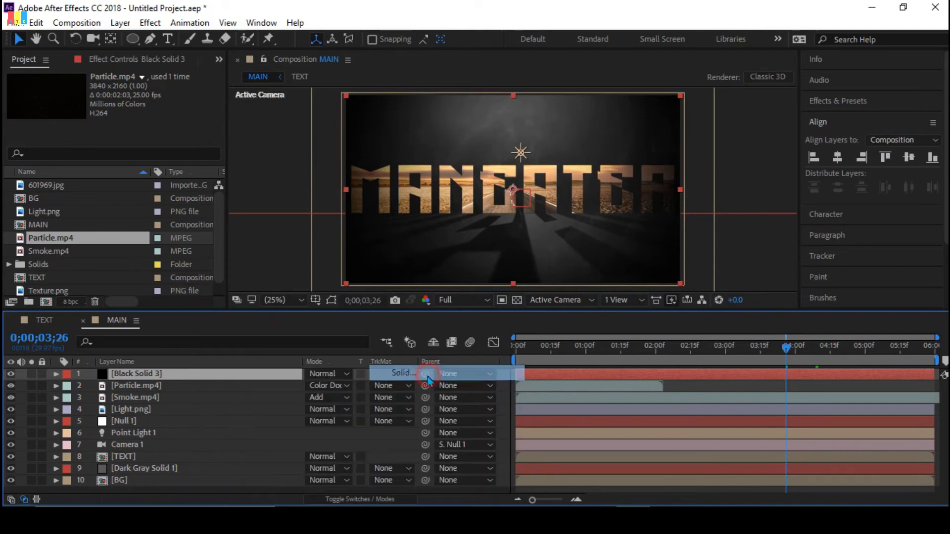
text(film bar)
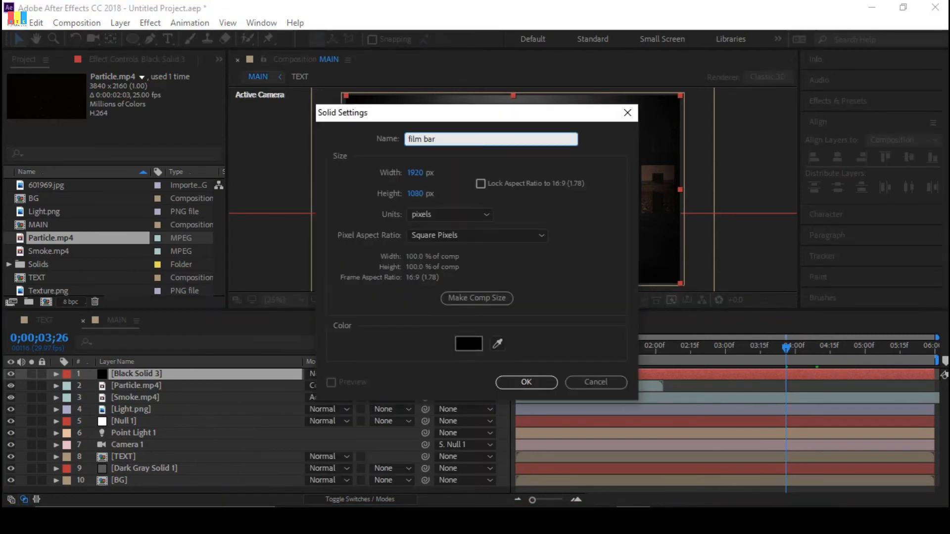
click(536, 387)
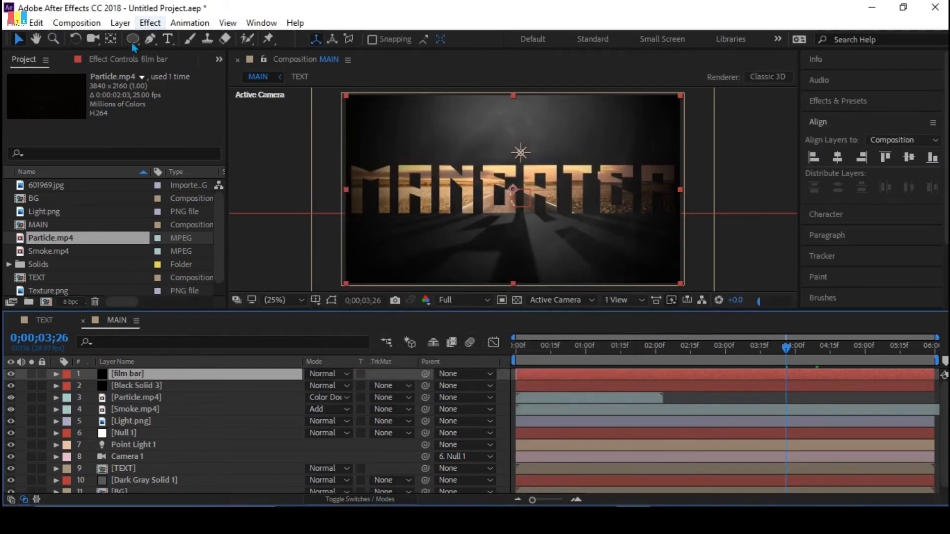
- Add a layer-sized rectangular mask to the film bar solid with the Rectangle tool
click(133, 39)
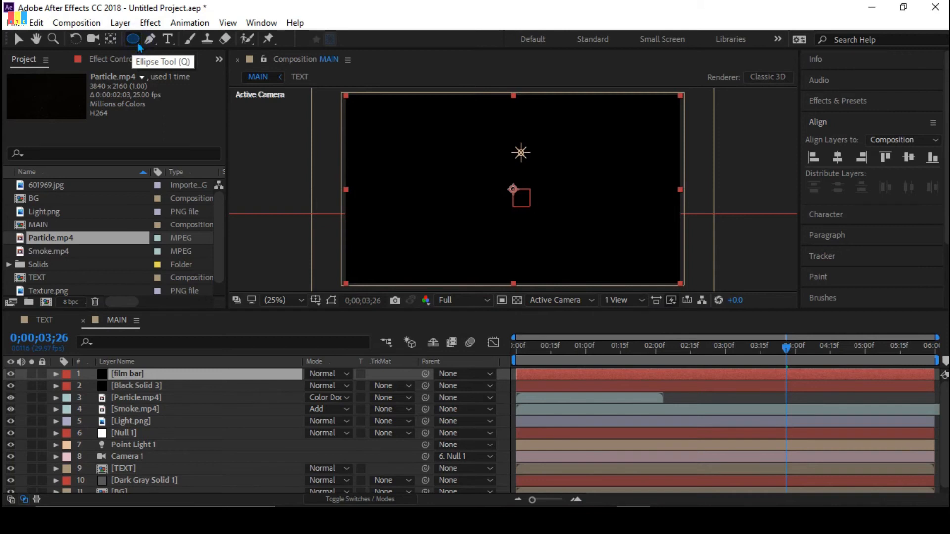
key(q)
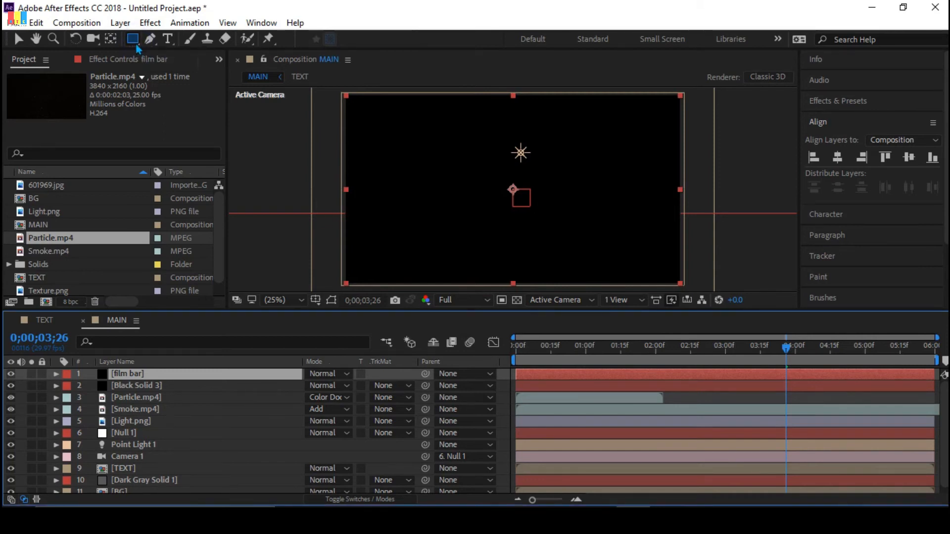
double_click(139, 42)
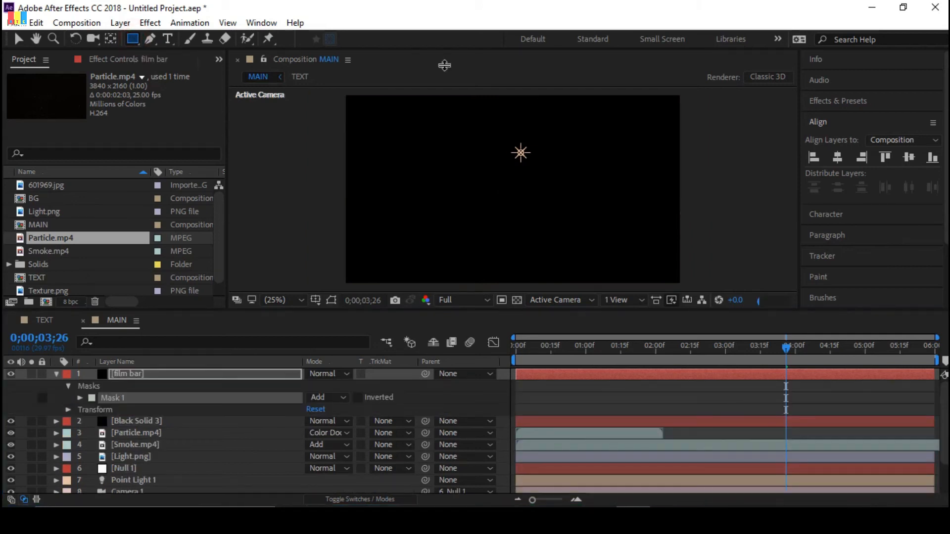
key(v)
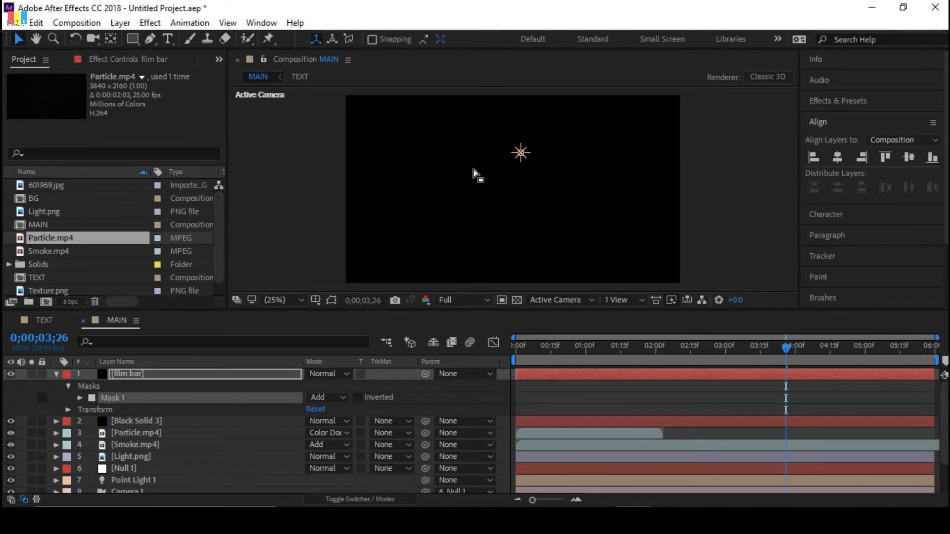
- Draw a rectangular mask on film bar extending past both frame sides with narrow margins above and below, and delete its layer-sized Mask 1
click(177, 377)
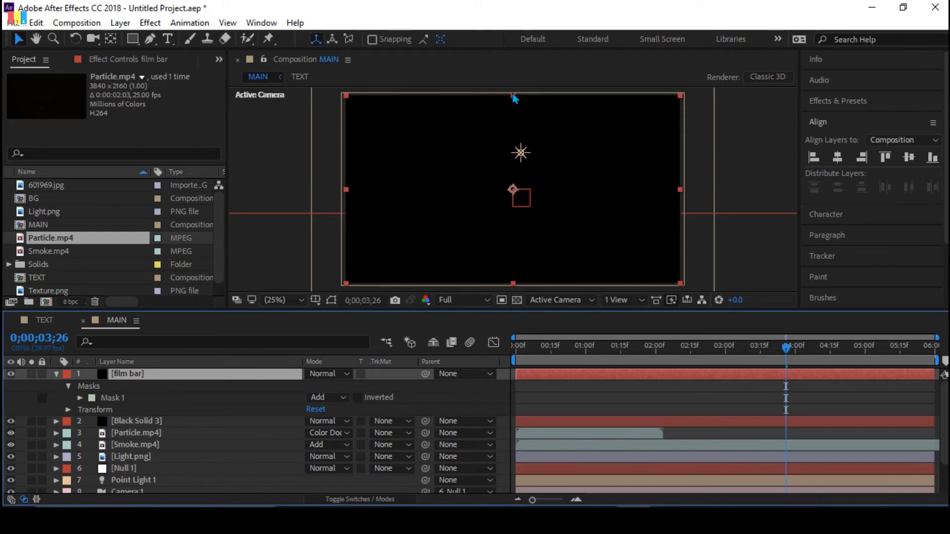
click(133, 39)
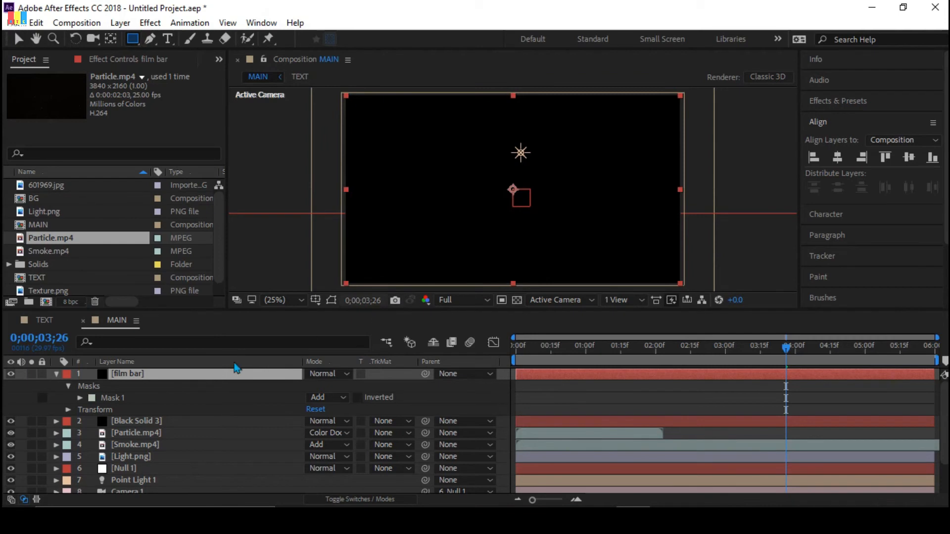
drag(317, 108, 658, 215)
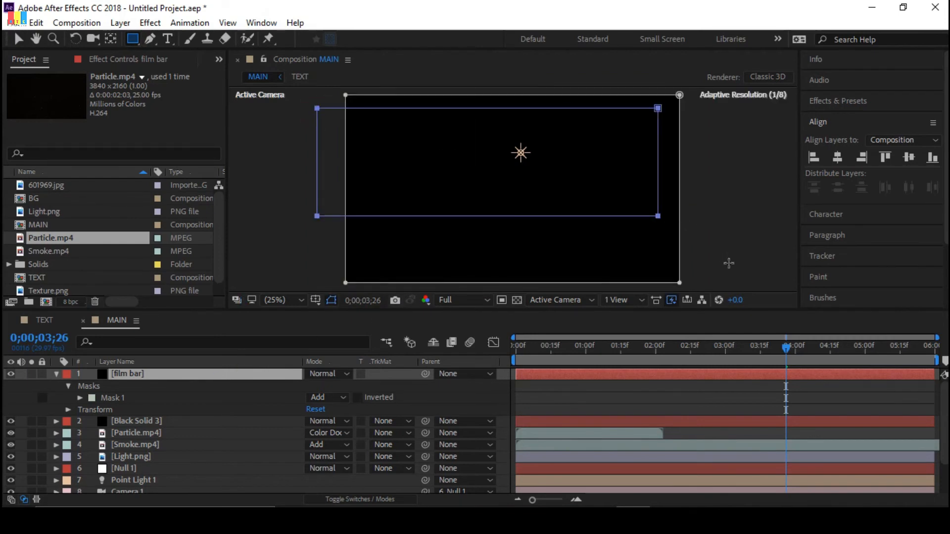
drag(729, 263, 732, 270)
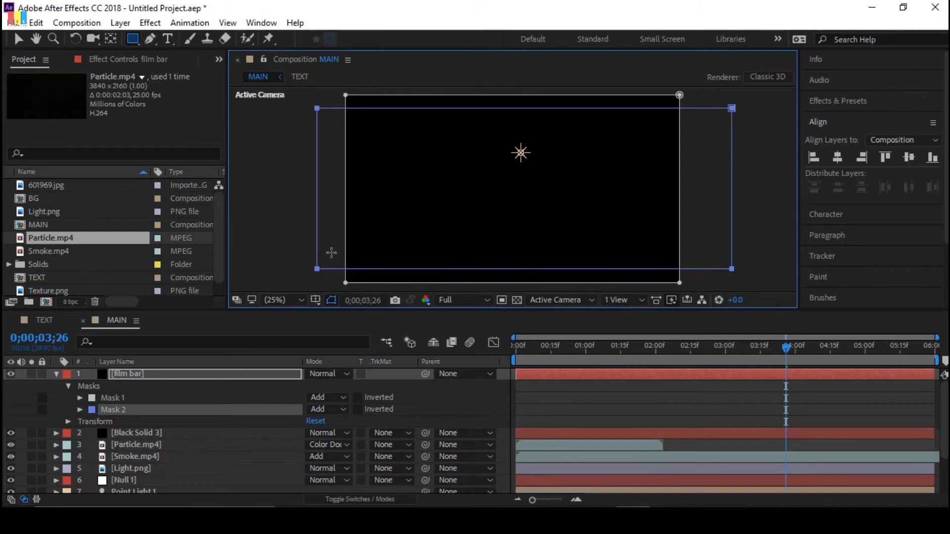
click(200, 397)
key(Delete)
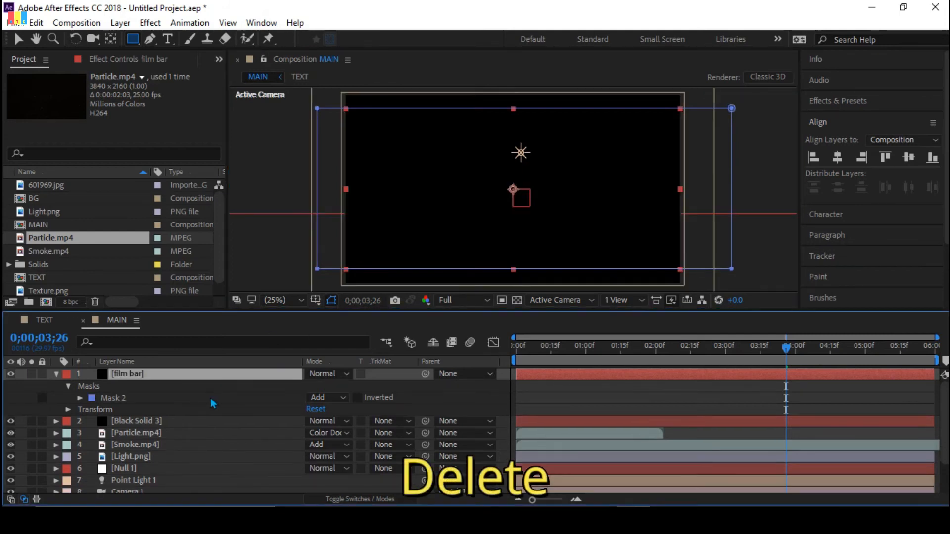
- Set the film bar layer's Mask 2 mode to Subtract and collapse the layer's properties
click(297, 396)
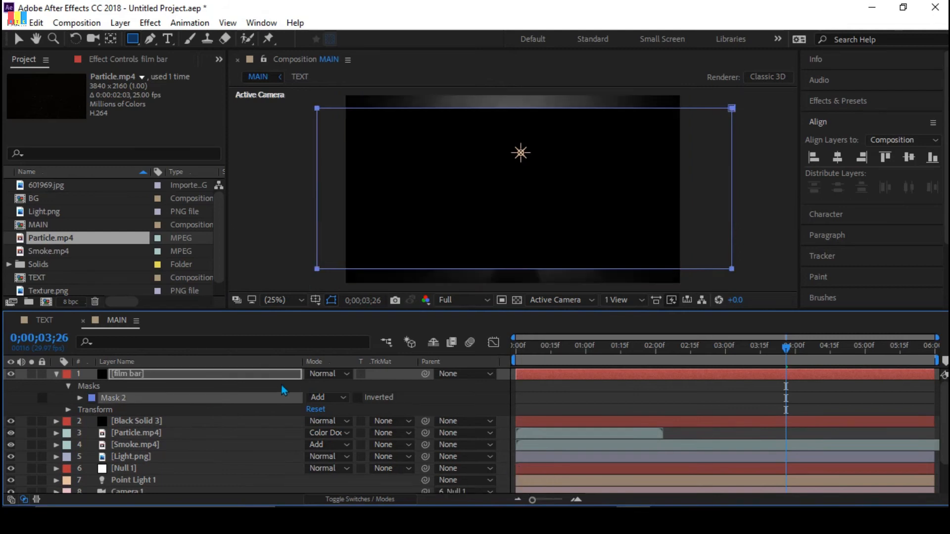
click(327, 397)
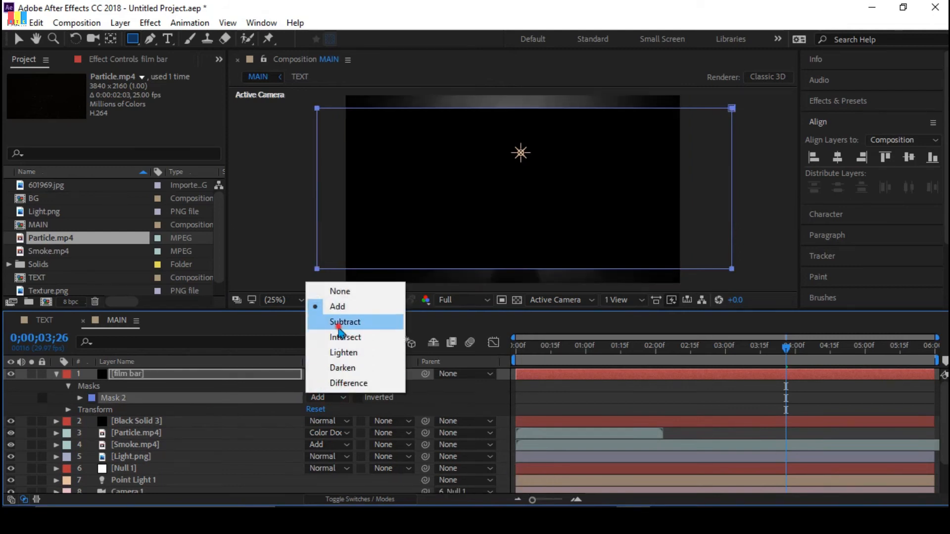
click(339, 328)
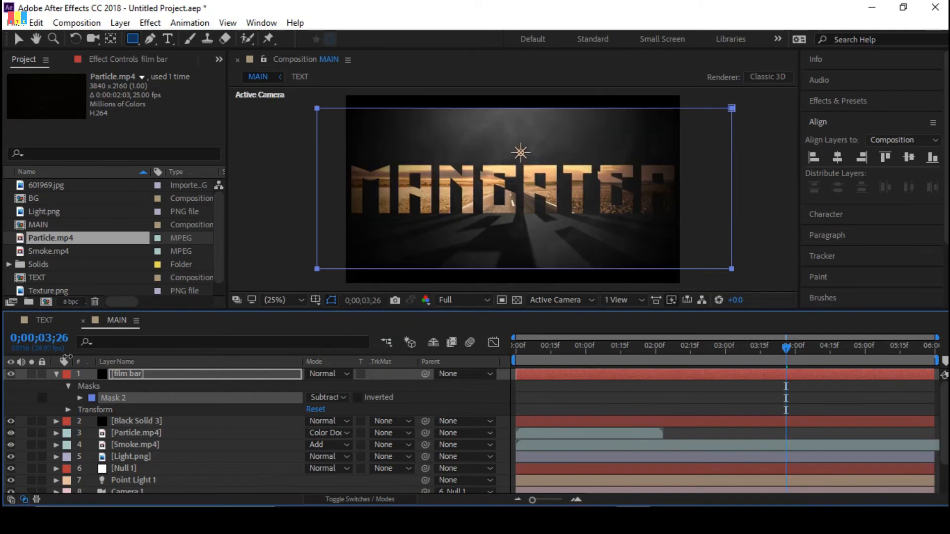
click(56, 374)
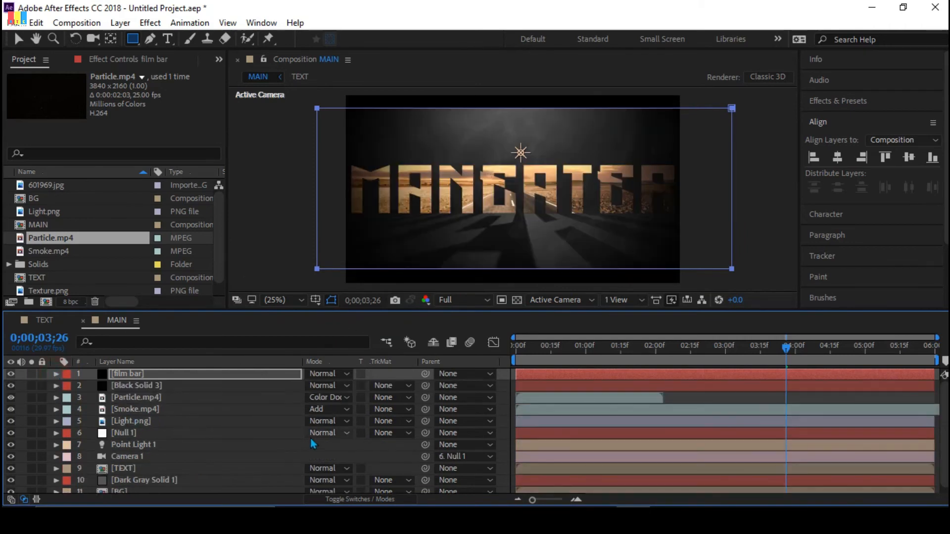
- Add an adjustment layer to the MAIN composition and place it directly below the film bar layer
right_click(189, 487)
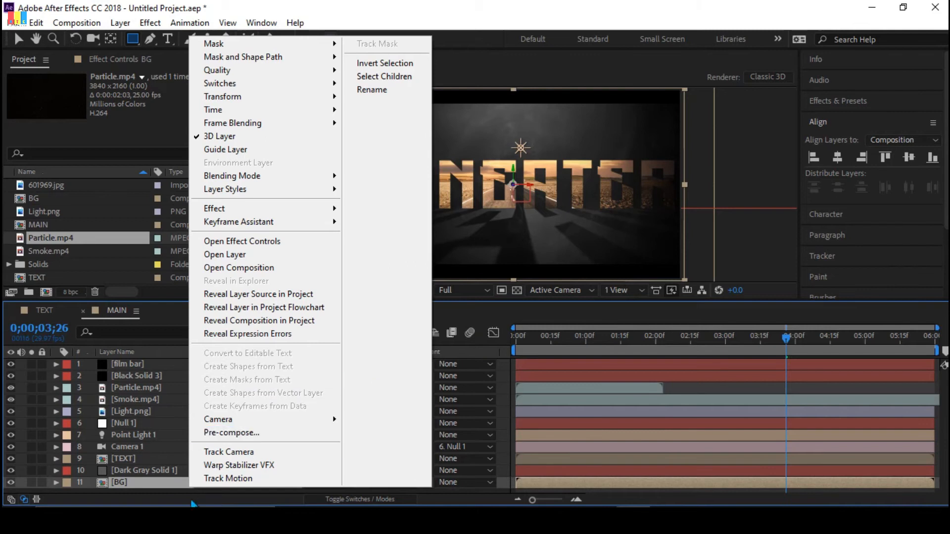
right_click(163, 489)
right_click(162, 492)
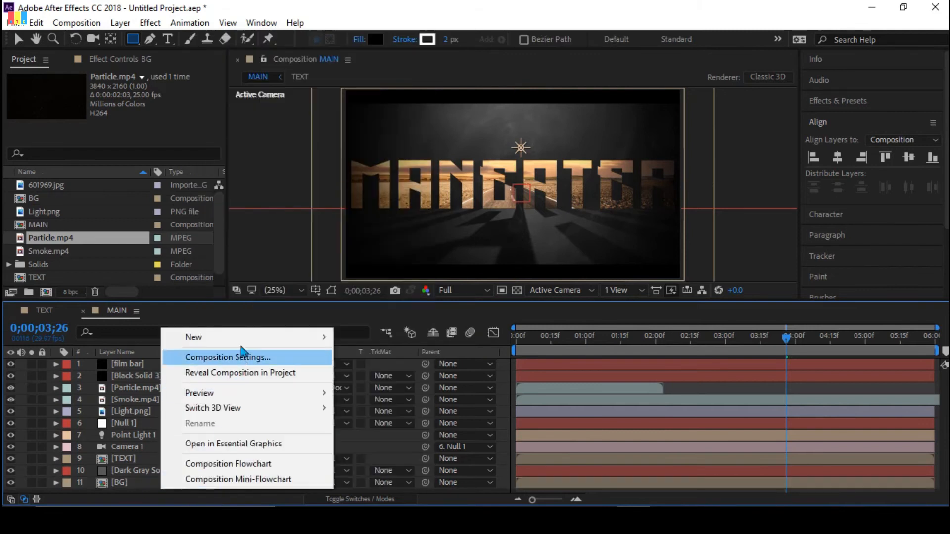
mouse_move(237, 336)
click(427, 450)
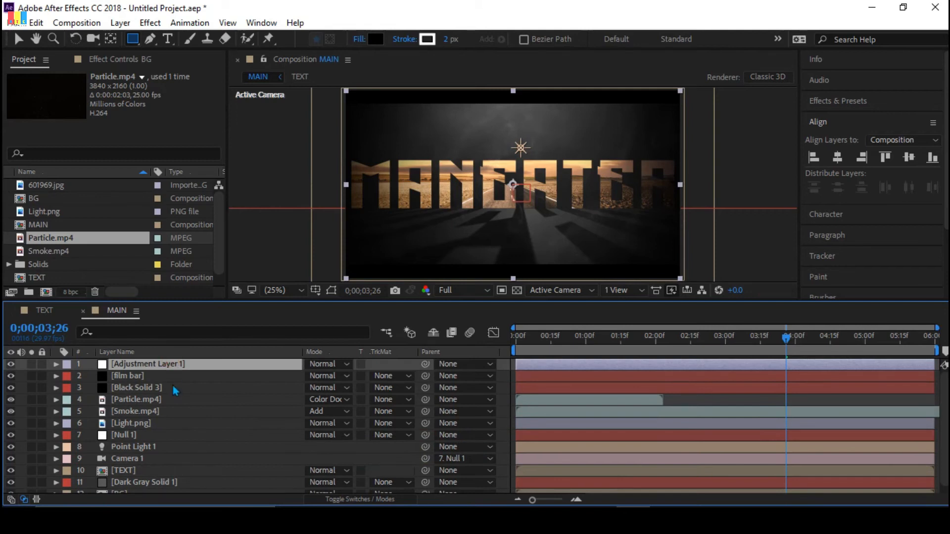
drag(181, 364, 176, 379)
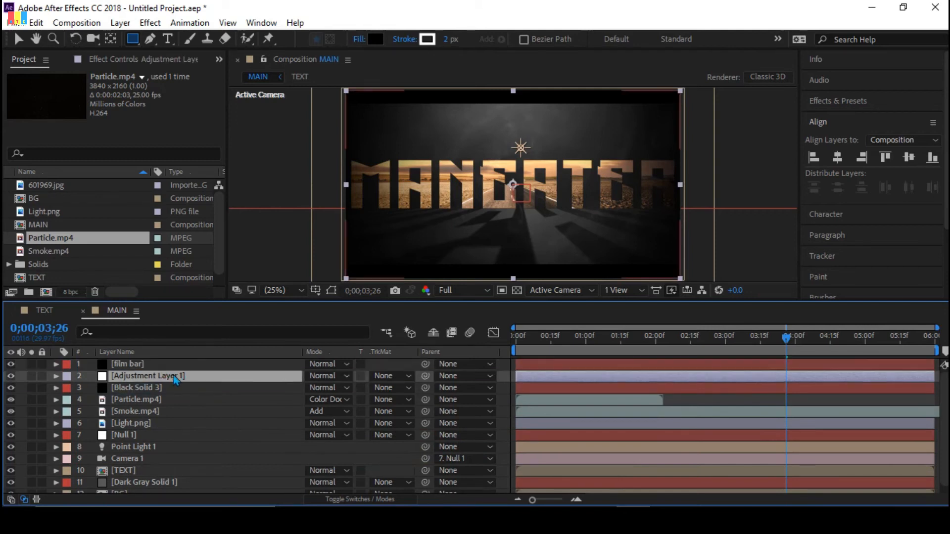
click(208, 366)
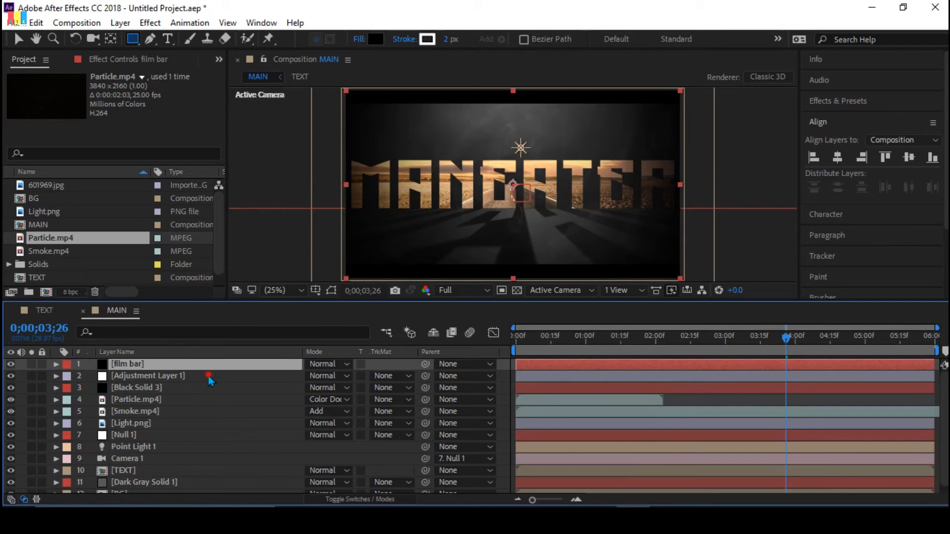
key(ctrl+Down)
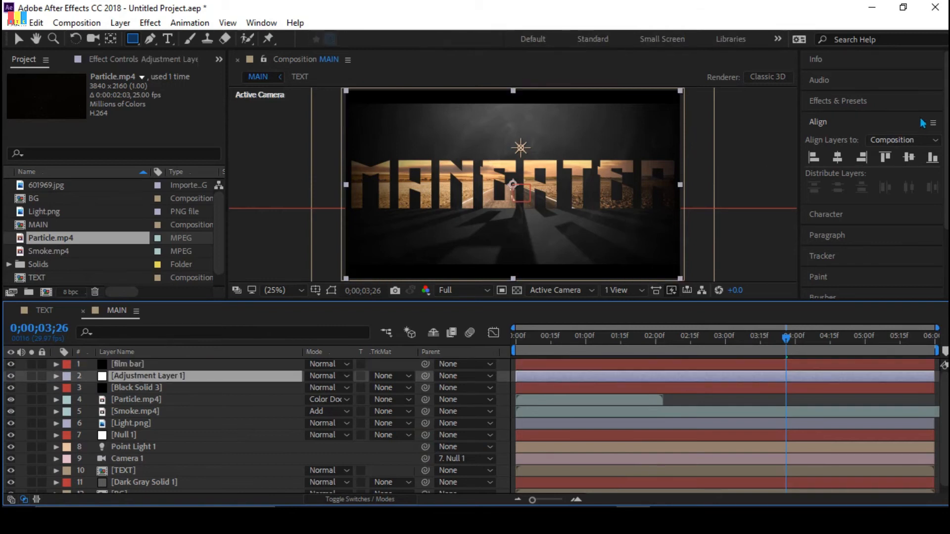
- Find the Curves effect and apply it to Adjustment Layer 1
click(857, 102)
click(857, 121)
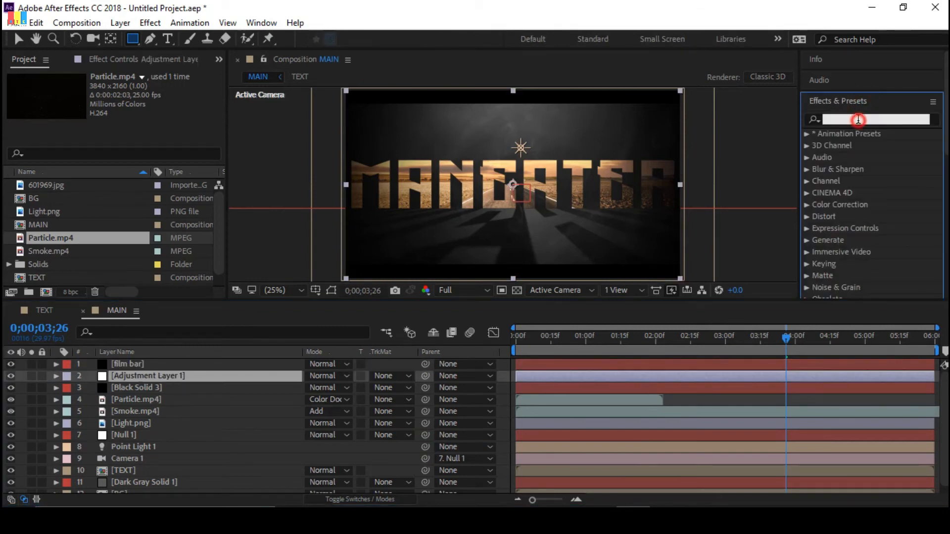
text(cur)
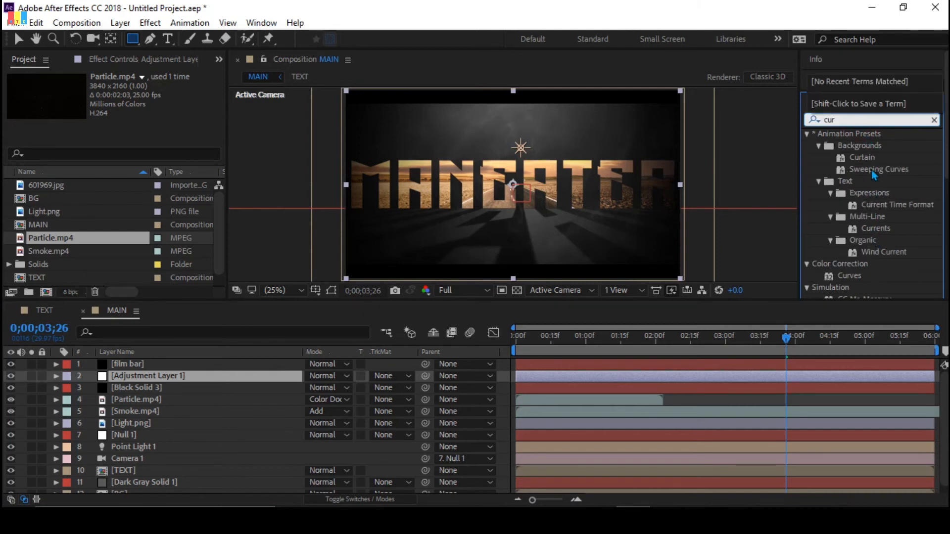
drag(877, 273, 238, 372)
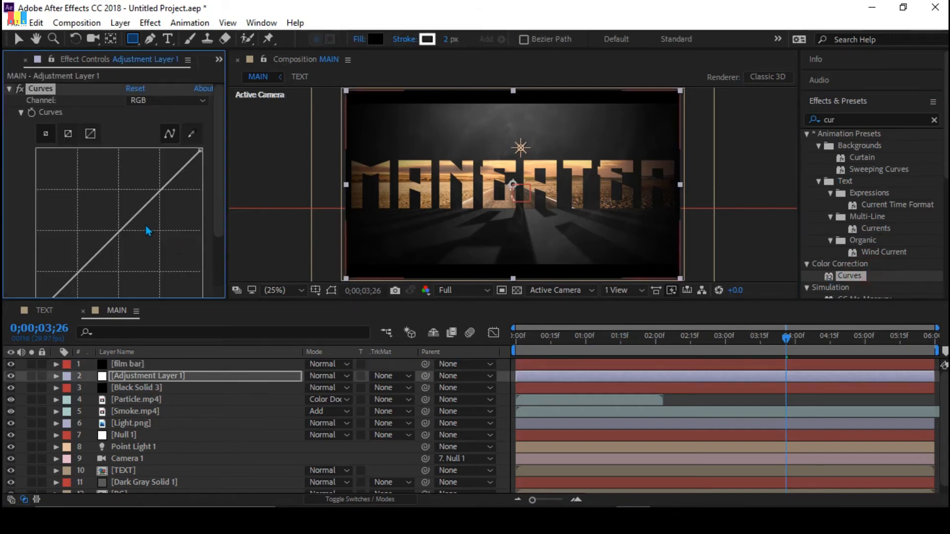
- Shape the RGB curve into a gentle S by raising the highlights and lowering the shadows
drag(153, 199, 152, 191)
key(v)
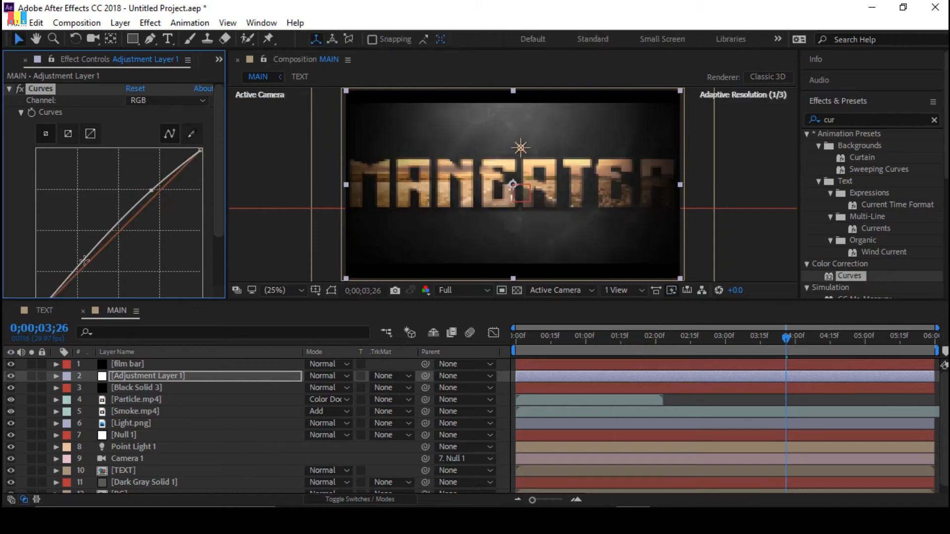
drag(87, 271, 91, 272)
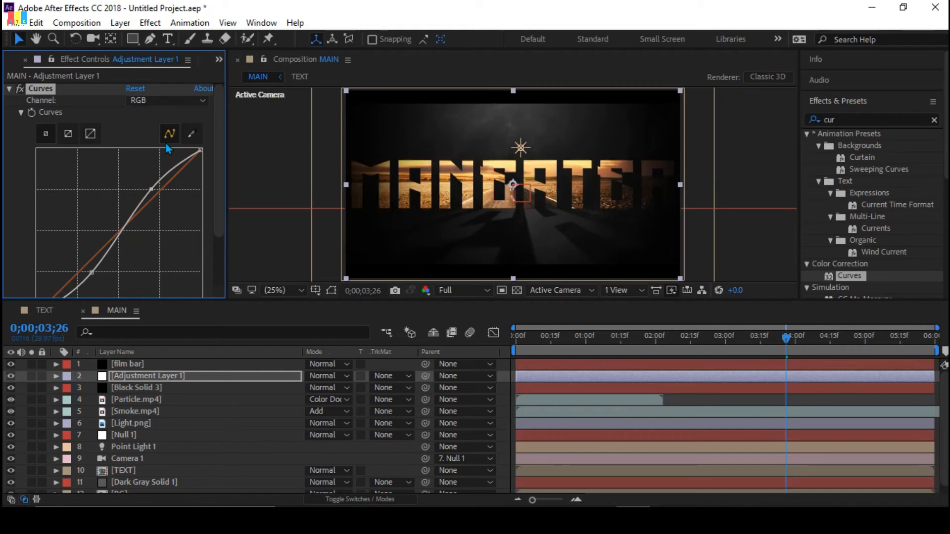
- Raise the upper midtones slightly on the Red and Green channel curves
click(168, 100)
click(177, 130)
drag(156, 196, 140, 205)
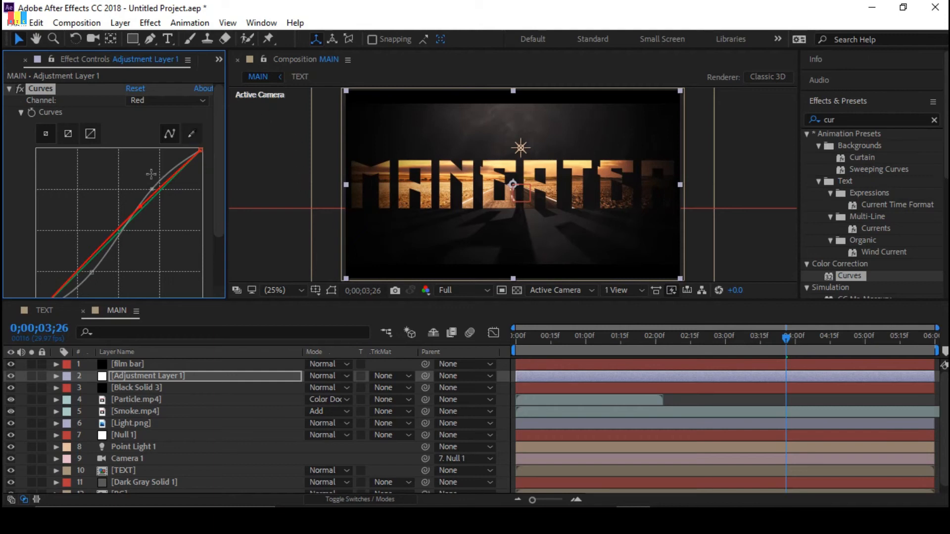
click(170, 101)
click(169, 144)
drag(146, 208, 140, 206)
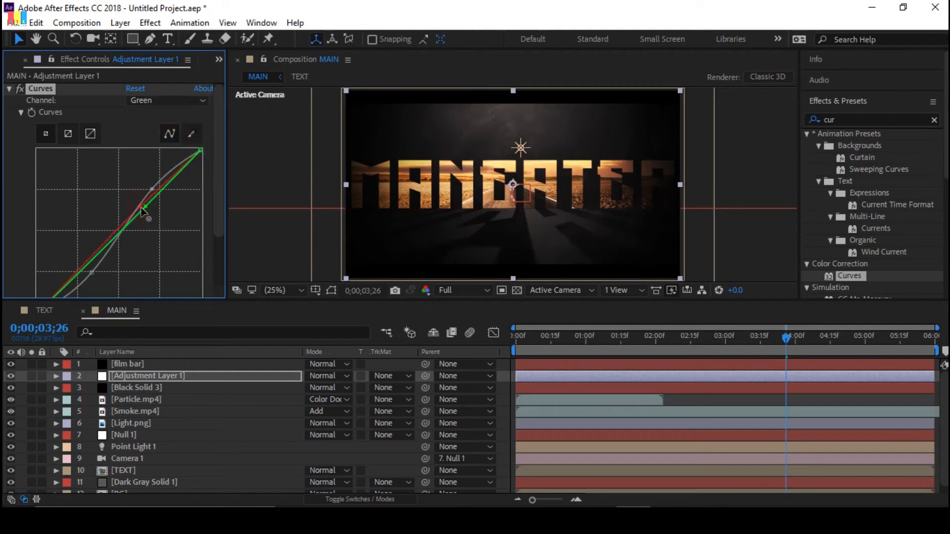
- Switch Curves to the Blue channel and raise its upper midtones
click(183, 101)
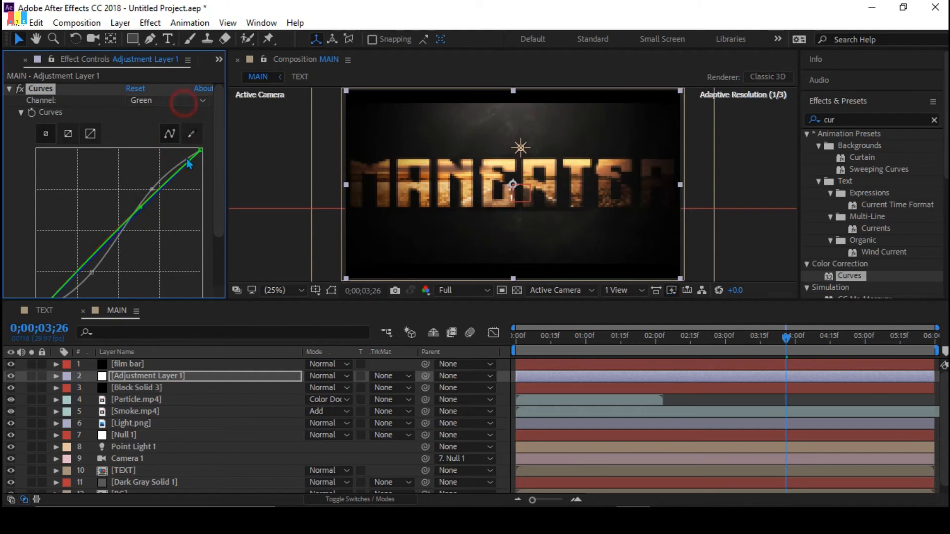
click(186, 177)
click(185, 97)
click(179, 160)
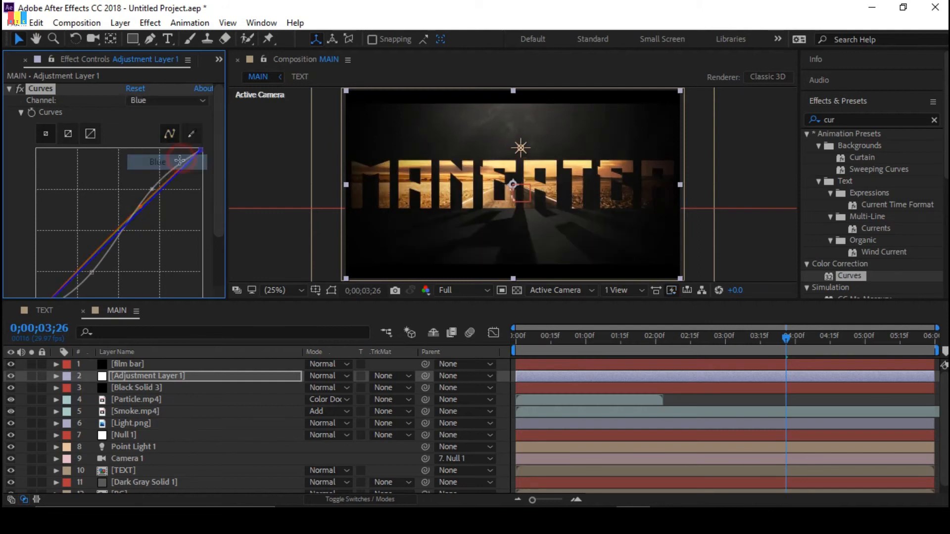
click(138, 197)
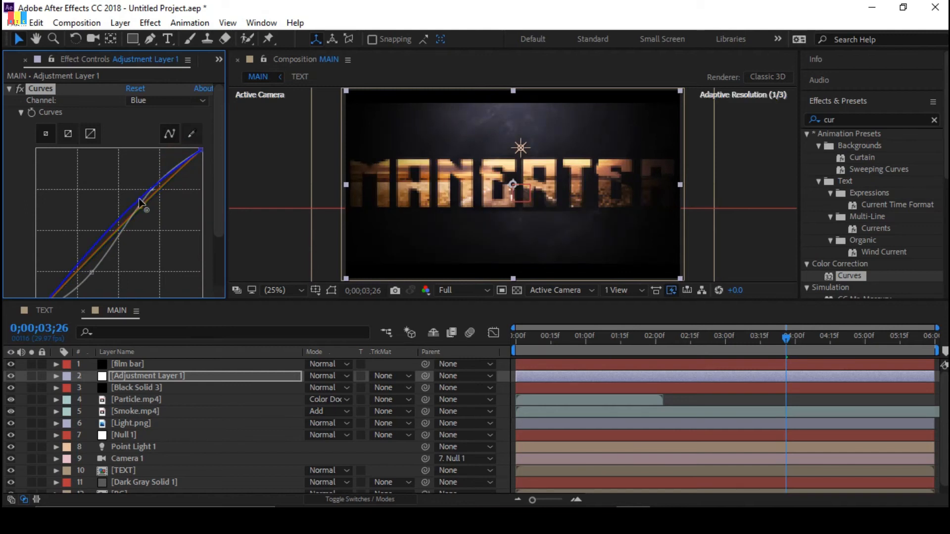
drag(138, 198, 140, 195)
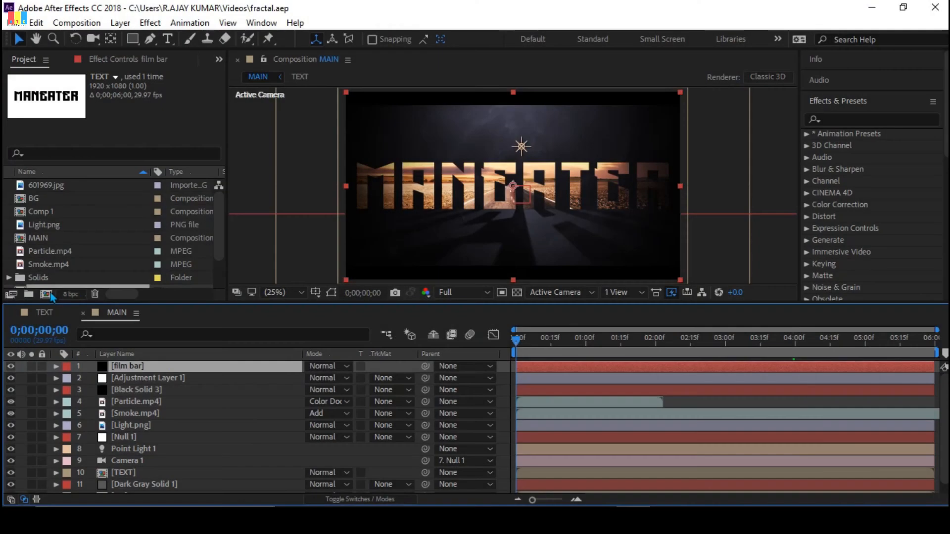
- Create a 1920 × 1080, 29.97 fps, six-second composition named TEXTURES and add Texture.png to it
click(47, 294)
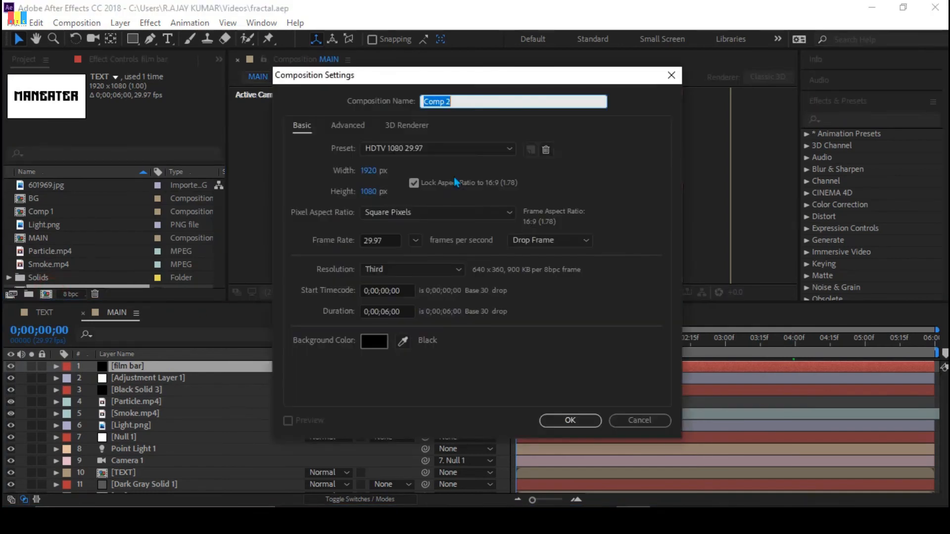
text(texture)
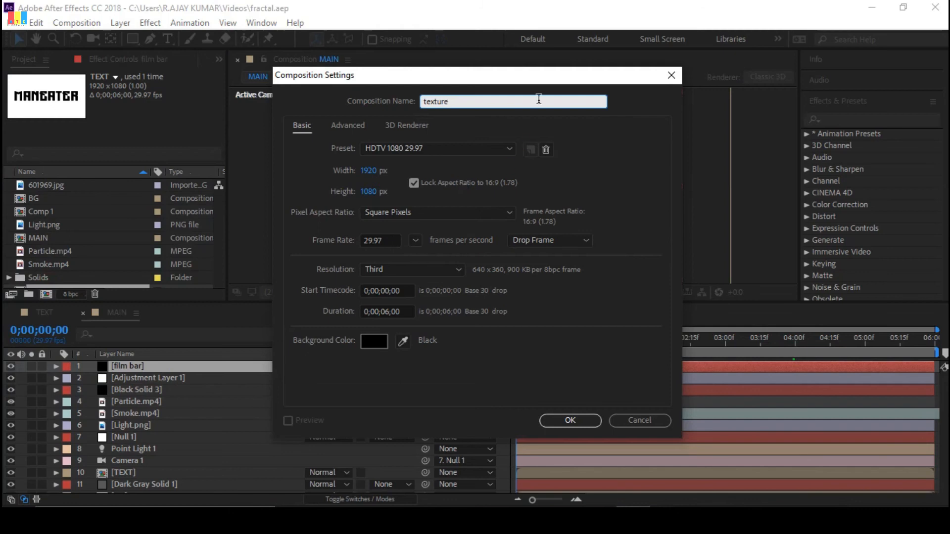
click(456, 99)
drag(456, 100, 400, 112)
text(TEXTURES)
click(578, 418)
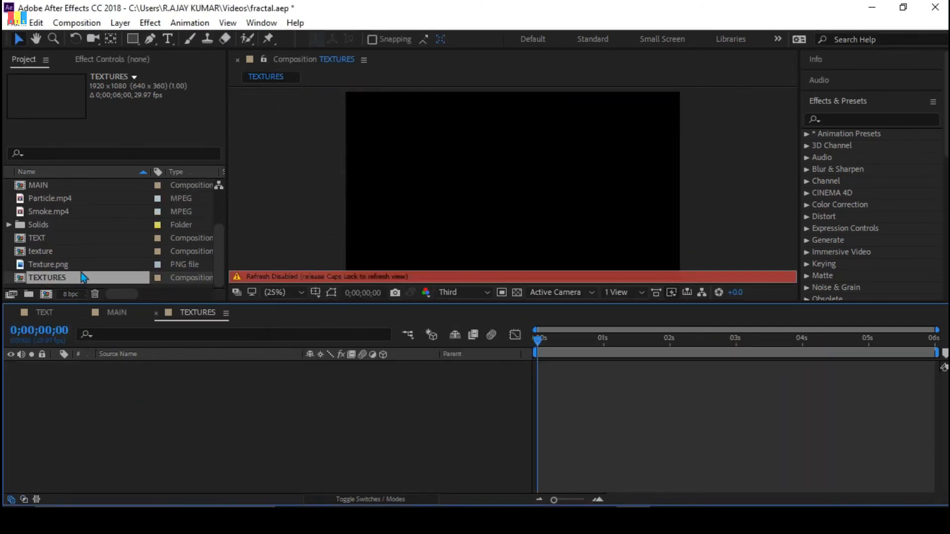
key(Caps_Lock)
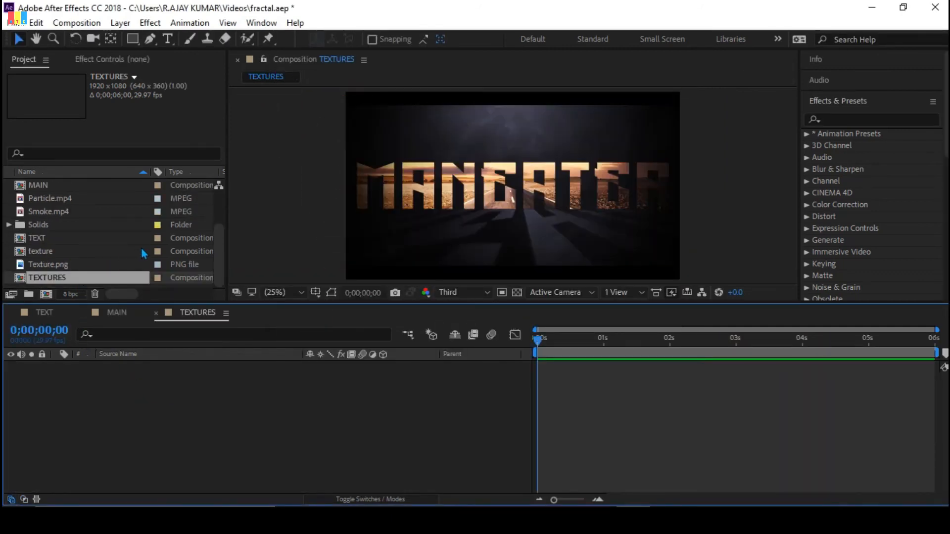
drag(87, 265, 200, 431)
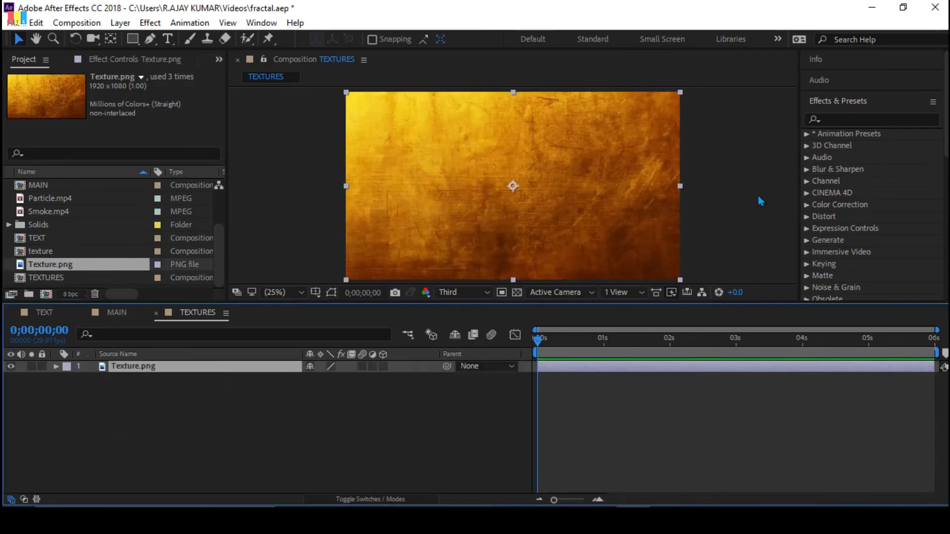
- Search the effects library for "frac"
click(859, 121)
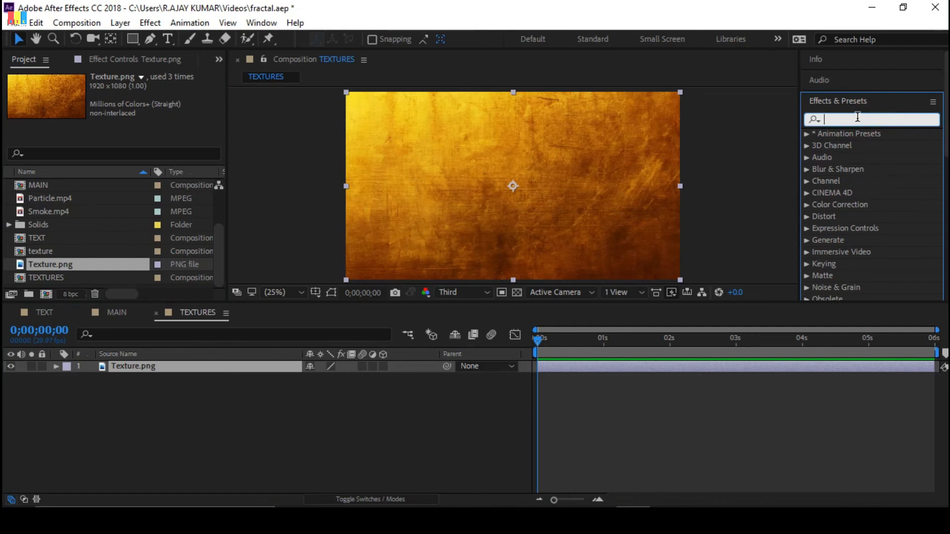
text(far)
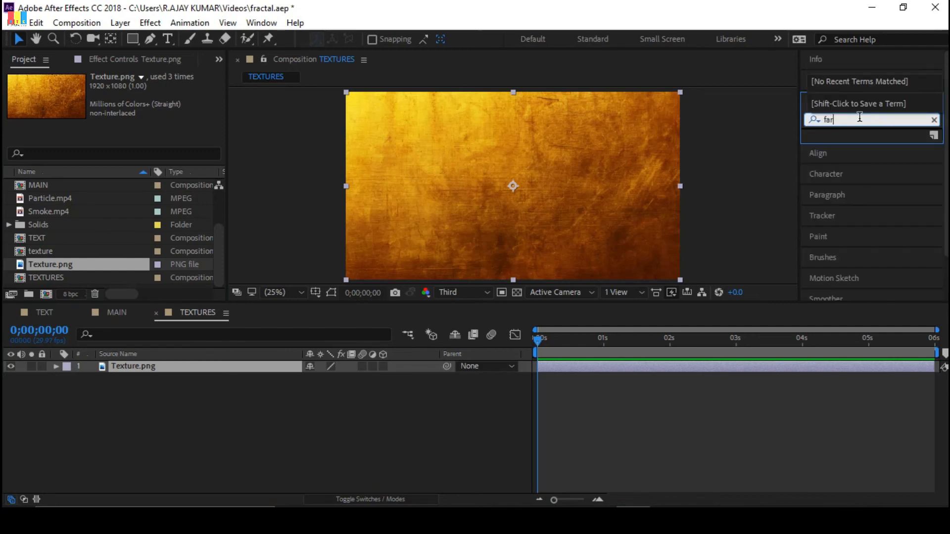
key(BackSpace)
key(BackSpace)
text(ra)
key(BackSpace)
key(BackSpace)
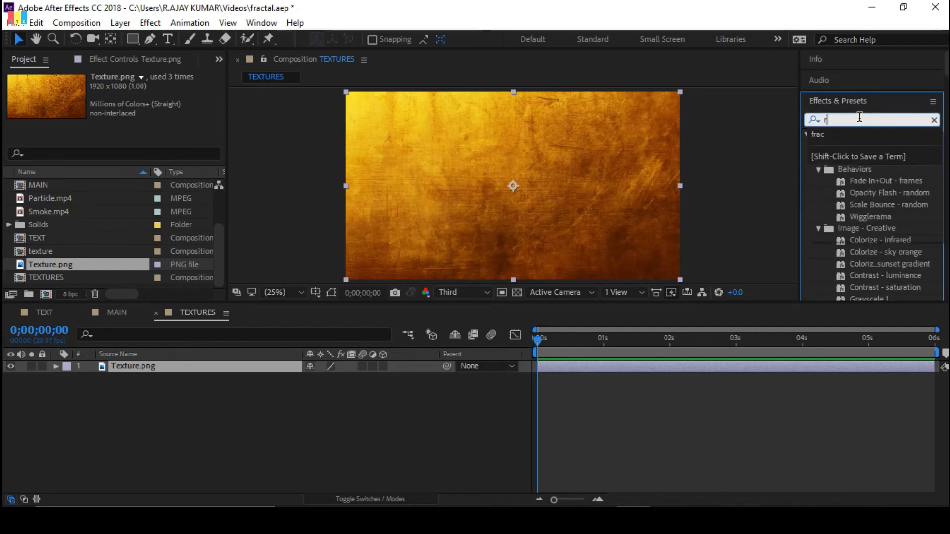
text(frac)
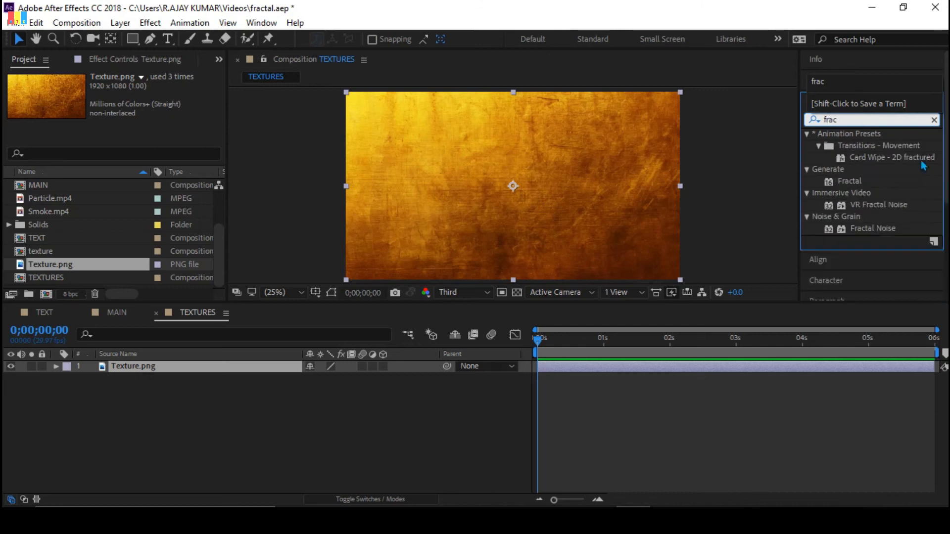
click(901, 231)
- Create a 1920 × 1080 black solid above Texture.png in the TEXTURES composition
right_click(270, 435)
click(363, 278)
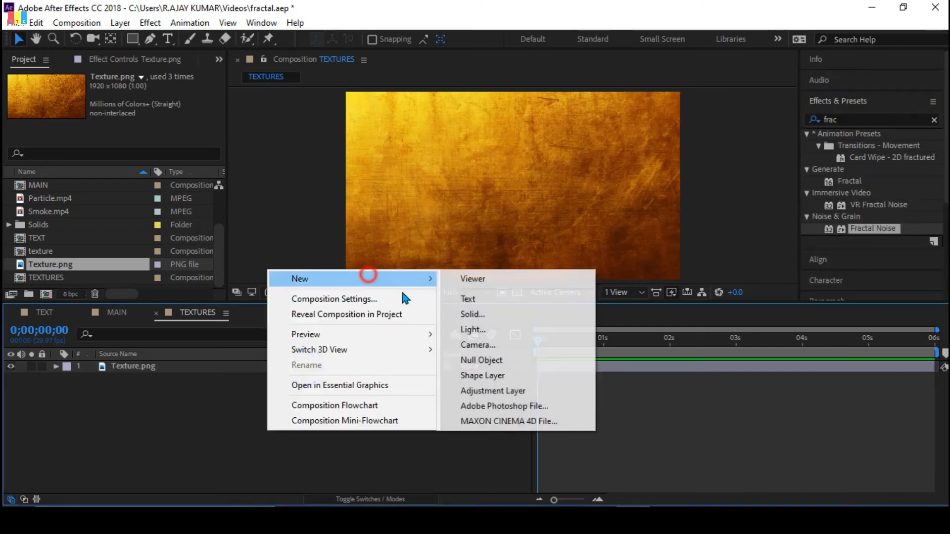
click(530, 317)
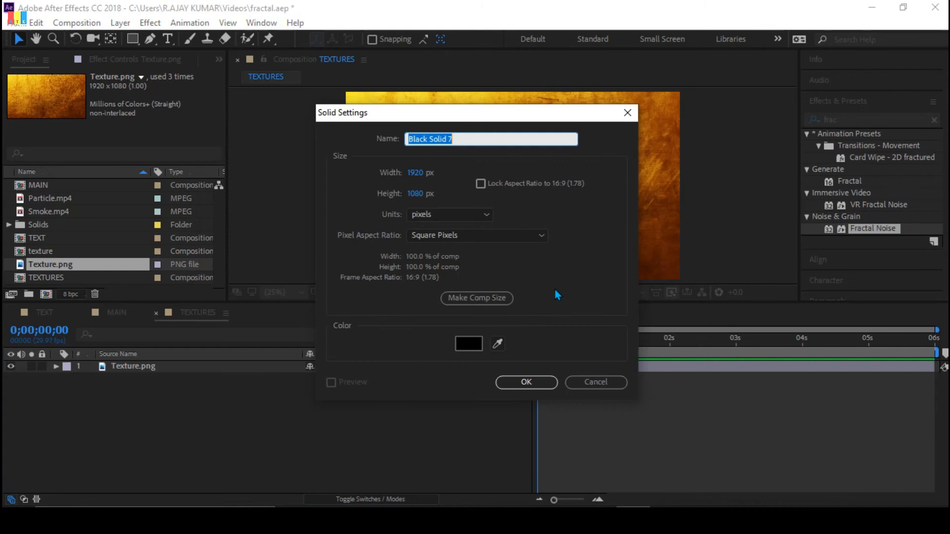
click(536, 384)
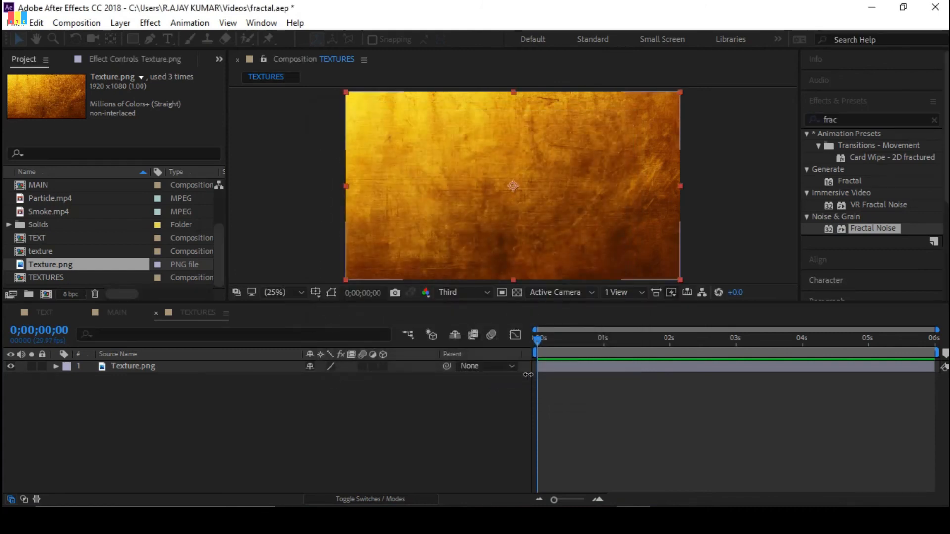
- Apply VR Fractal Noise to the new black solid and move the current time to 0;00;00;00
click(893, 193)
drag(897, 204, 249, 371)
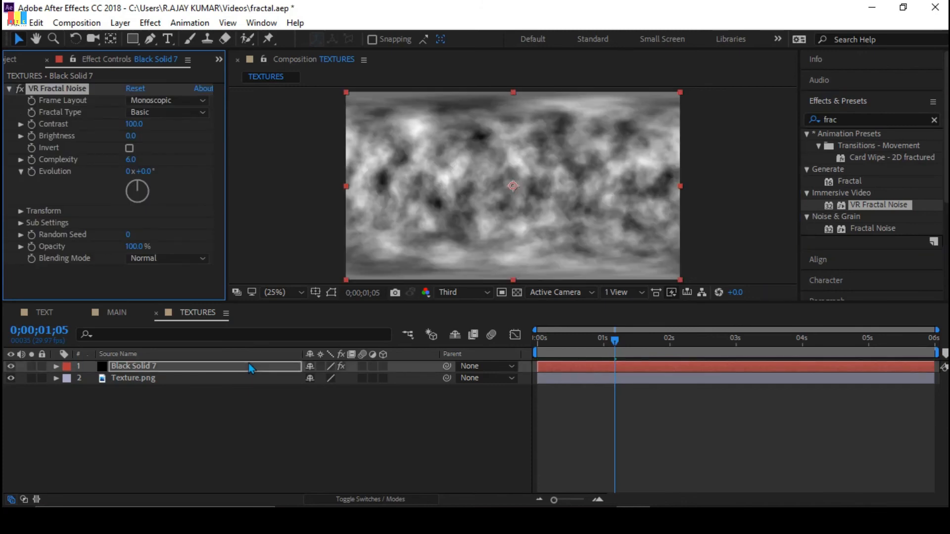
click(615, 337)
key(Home)
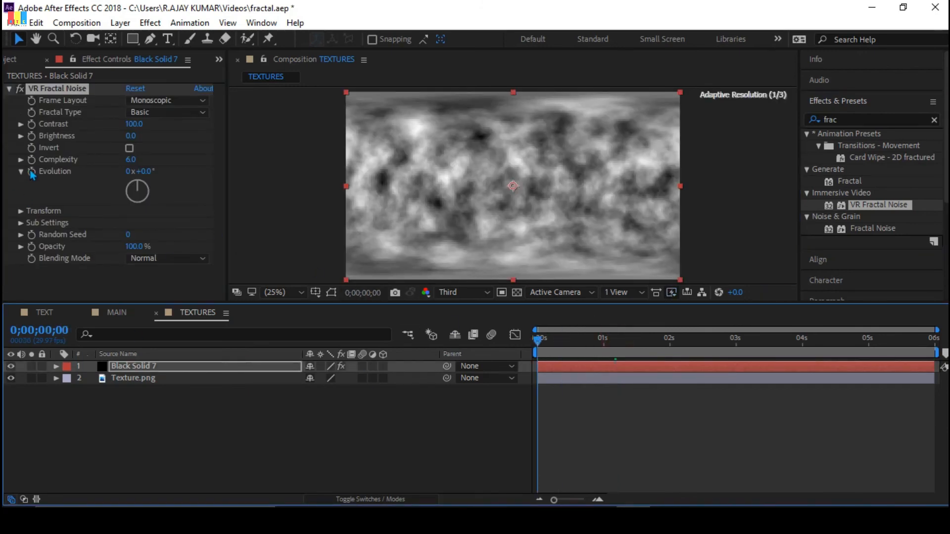
- Keyframe the VR Fractal Noise Evolution from 0 at 0;00;00;00 to 4 revolutions at 0;00;05;29 and preview the motion
click(31, 171)
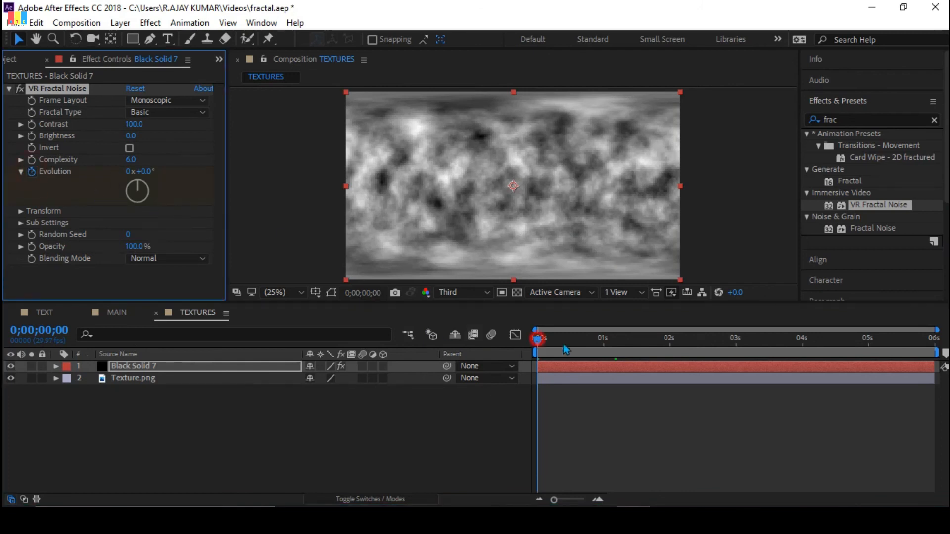
drag(538, 340, 933, 341)
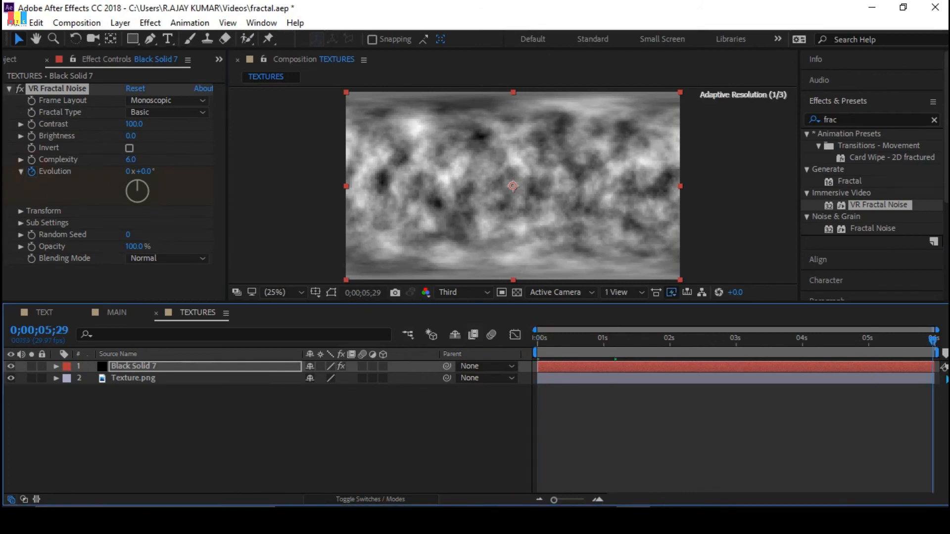
click(129, 171)
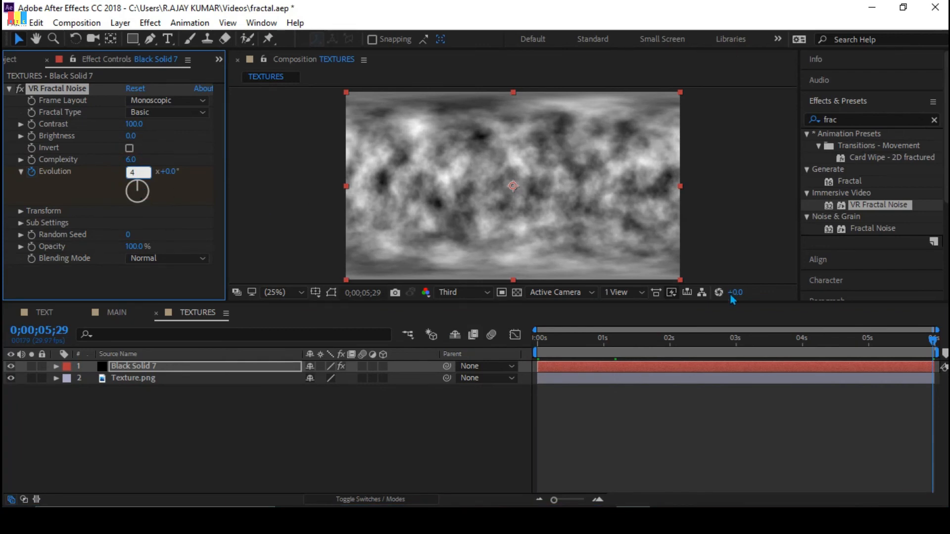
key(Return)
drag(933, 341, 826, 369)
key(Home)
drag(561, 329, 581, 353)
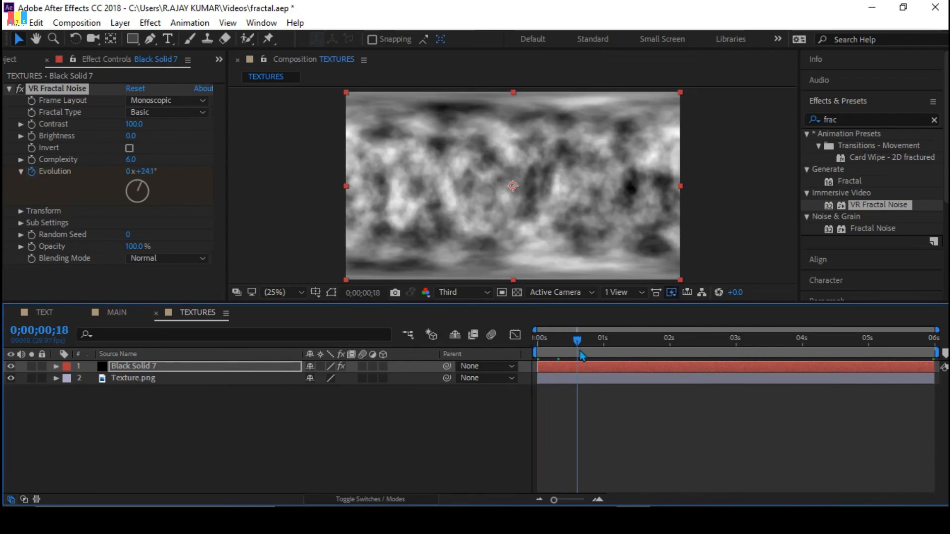
- Find the Threshold effect by searching for "thres" and apply it to Black Solid 7
click(867, 120)
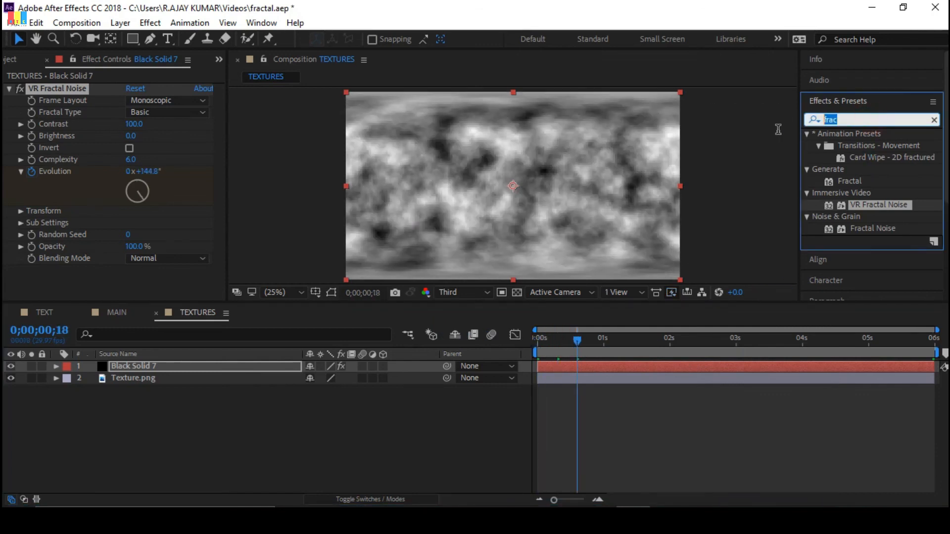
text(thres)
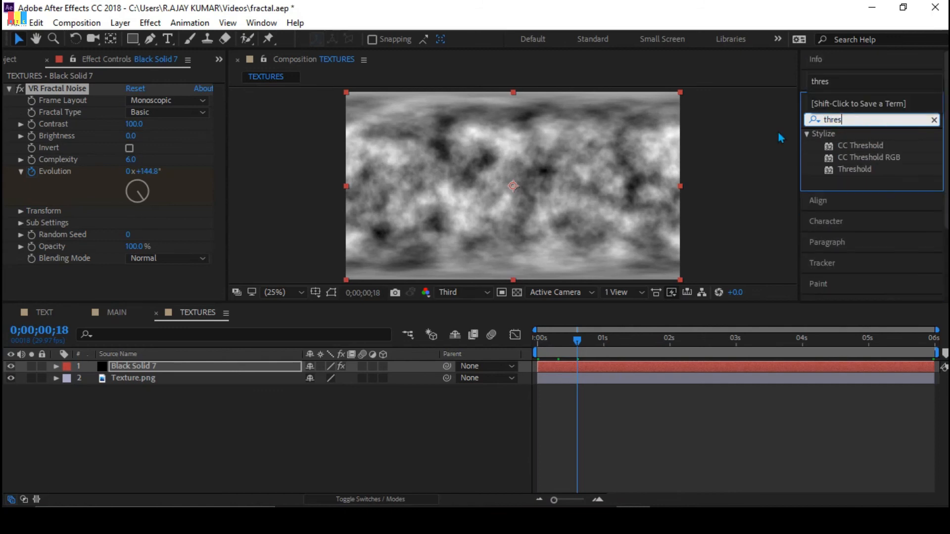
drag(874, 169, 181, 374)
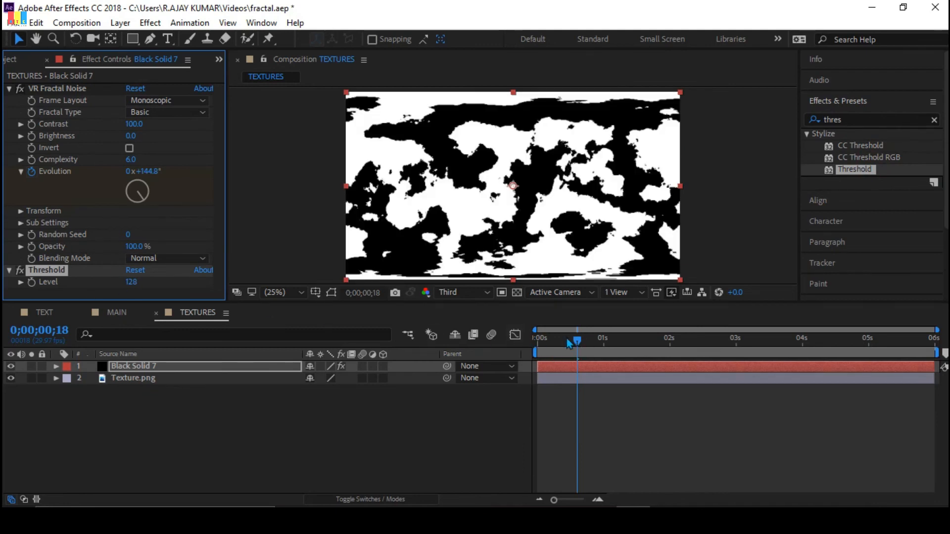
- Set the Threshold Level to 270 at 0;00;00;00 and enable keyframing for it
click(503, 345)
key(Home)
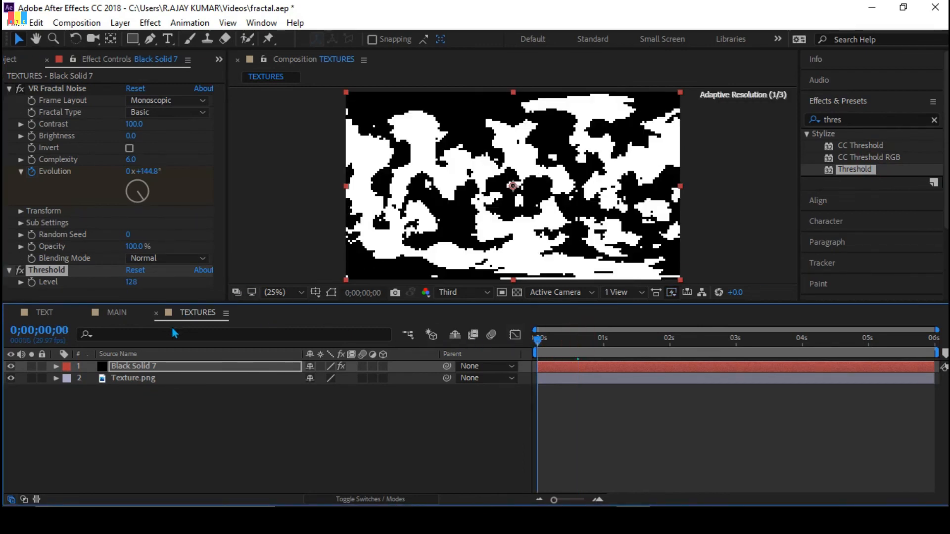
drag(133, 283, 172, 285)
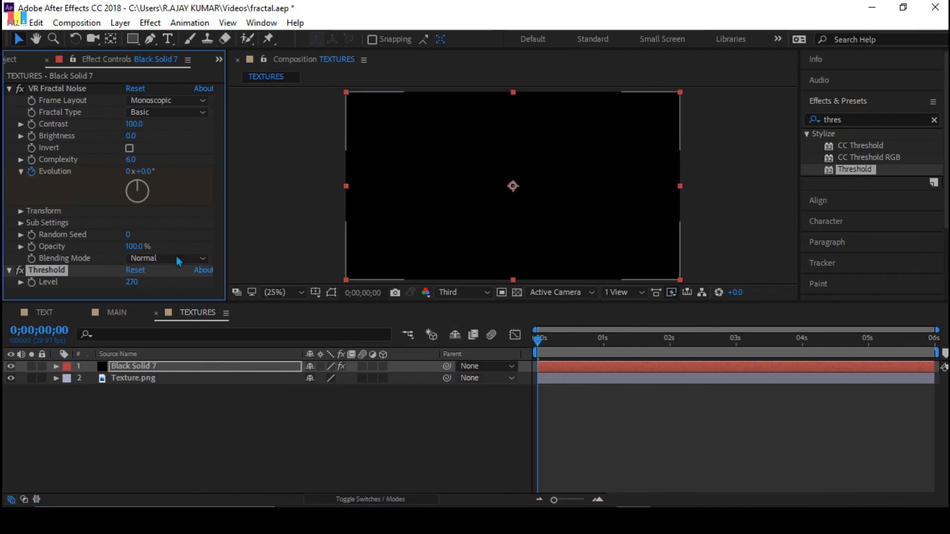
click(33, 283)
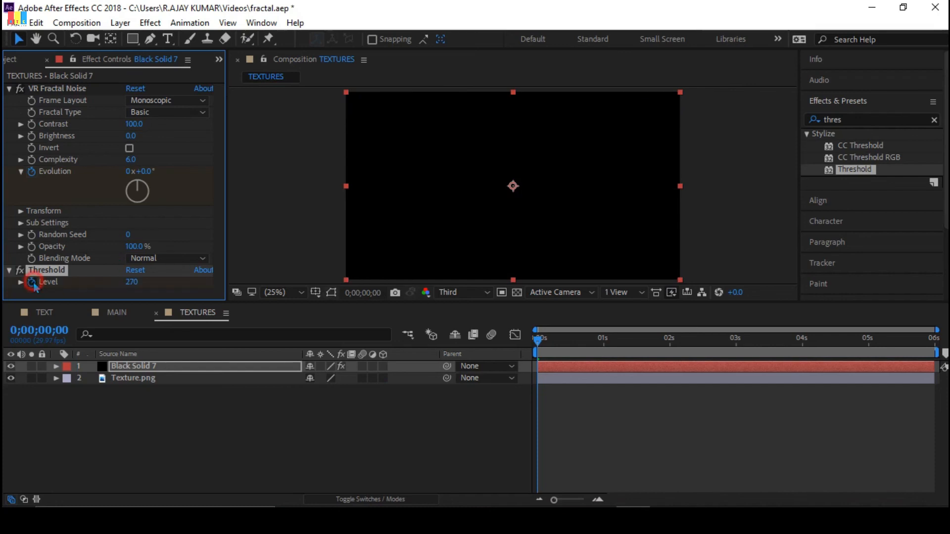
- Add a Threshold Level keyframe of -8 at 0;00;02;10
click(606, 353)
drag(604, 351, 678, 361)
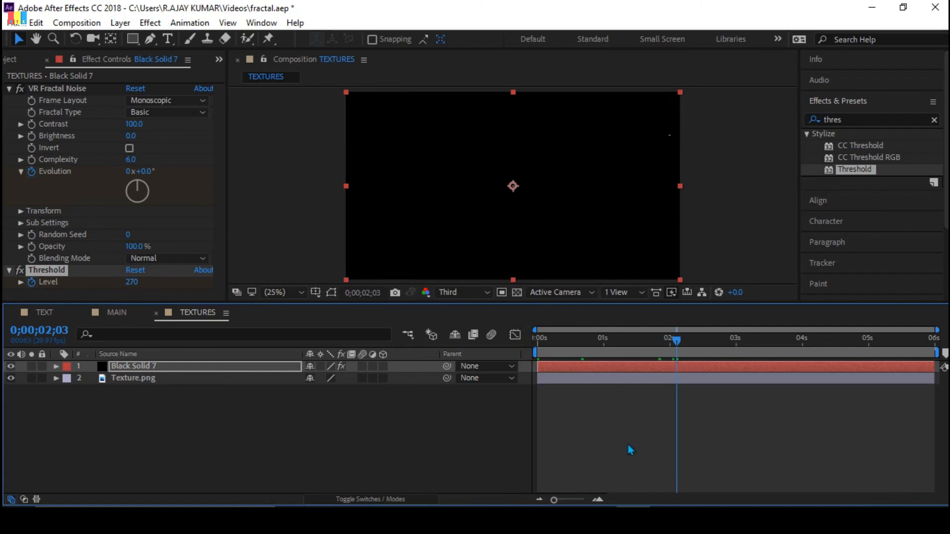
click(597, 498)
drag(701, 346, 710, 348)
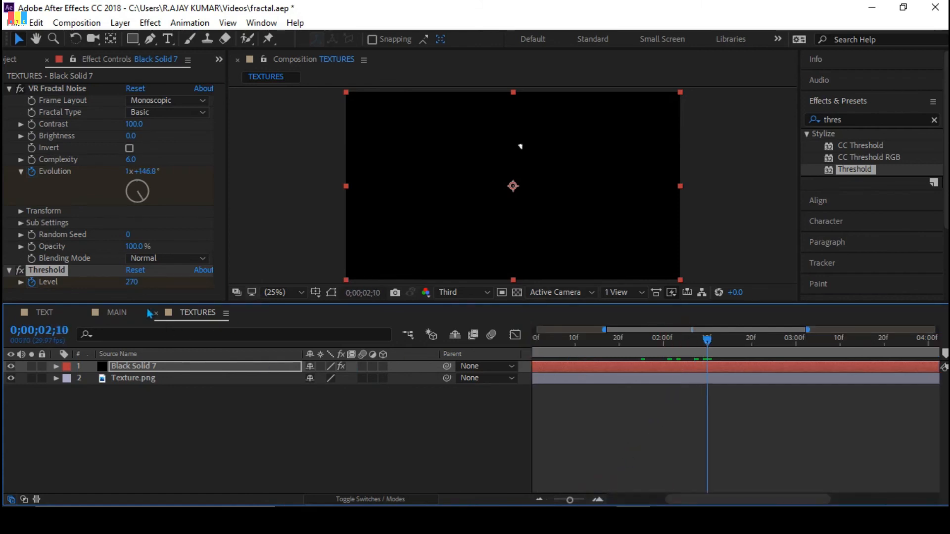
drag(132, 283, 59, 286)
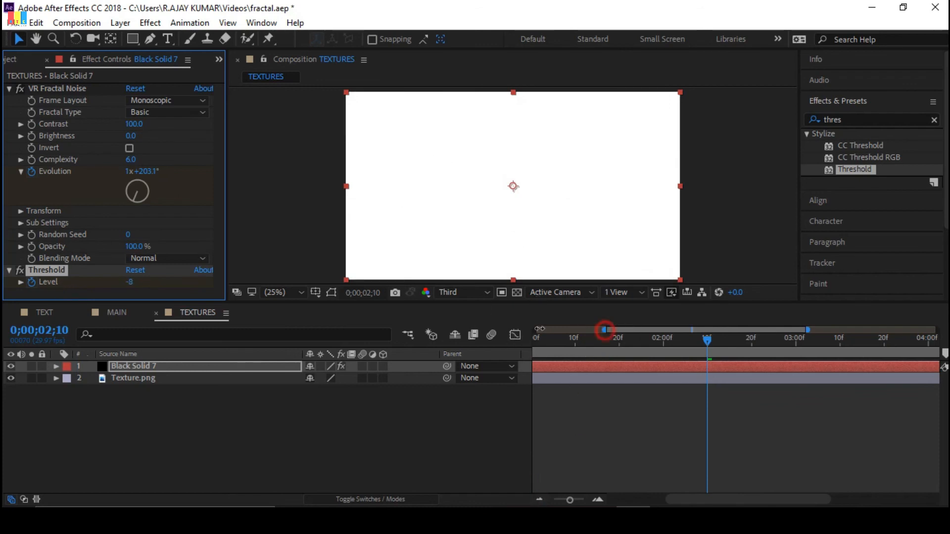
- Preview the animated threshold transition from the start of the TEXTURES composition
drag(605, 329, 534, 329)
drag(808, 329, 937, 329)
drag(689, 347, 538, 346)
key(space)
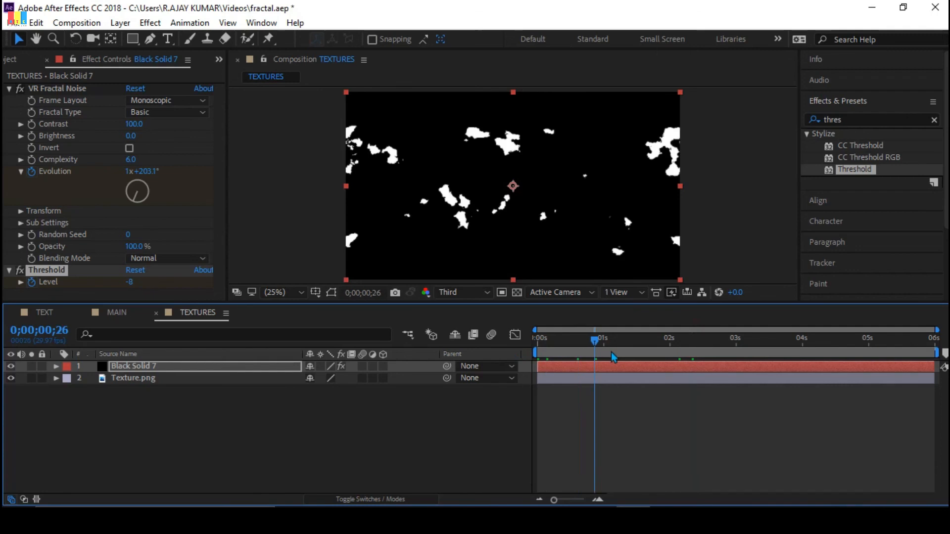
drag(570, 360, 622, 344)
- Set the VR Fractal Noise Scale on Black Solid 7 to 5.0 and play the composition from the start
click(188, 366)
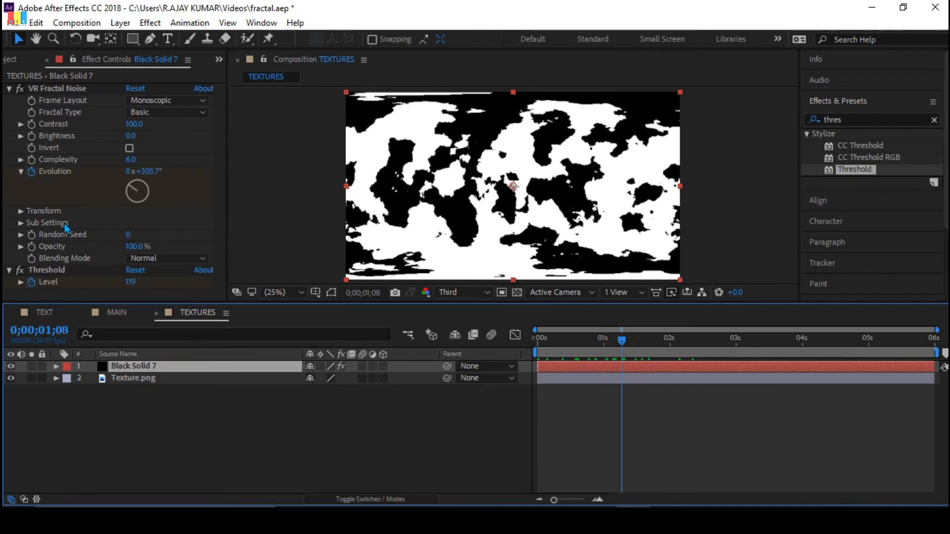
click(20, 211)
scroll(20, 212, down, 2)
click(129, 176)
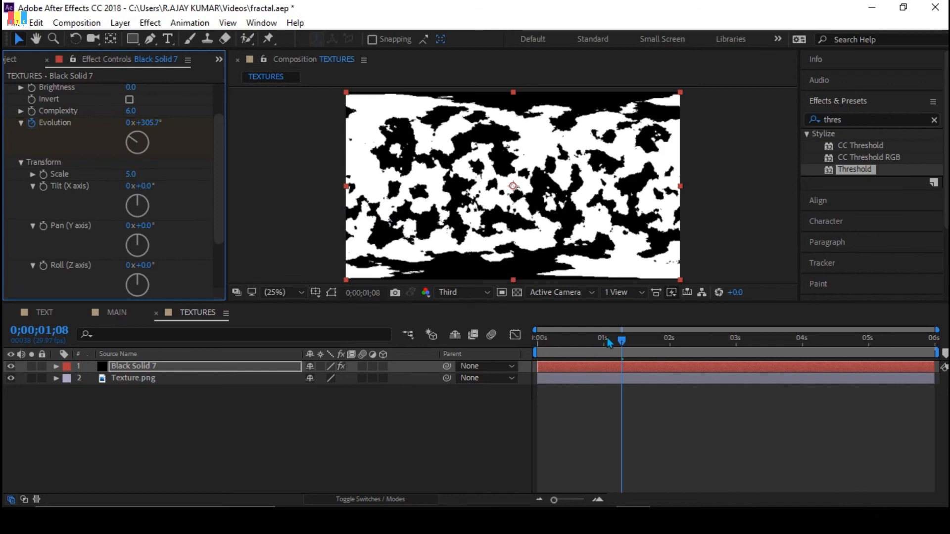
drag(621, 341, 508, 339)
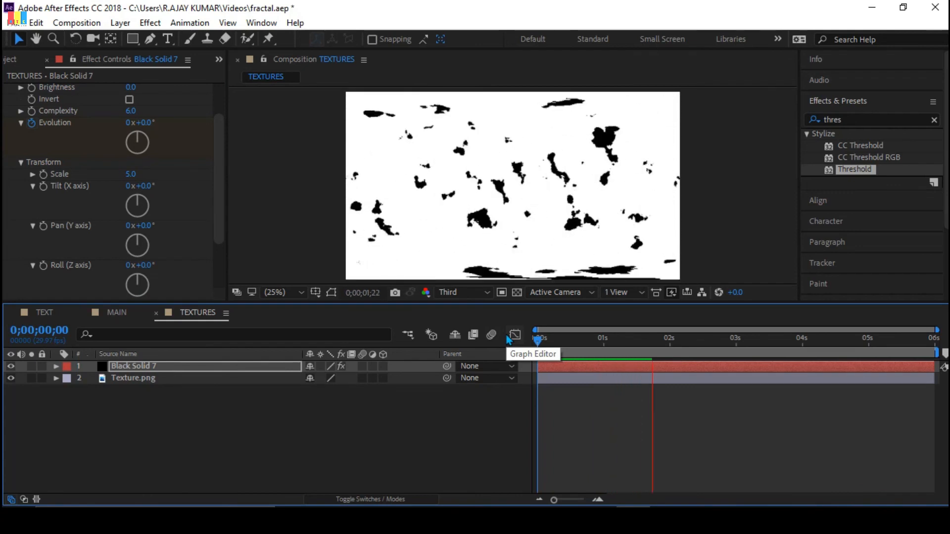
key(space)
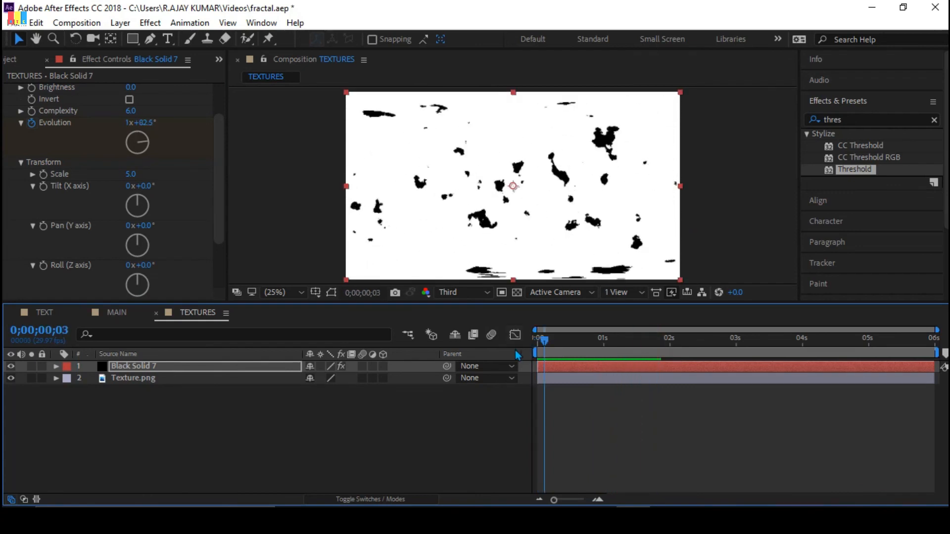
key(space)
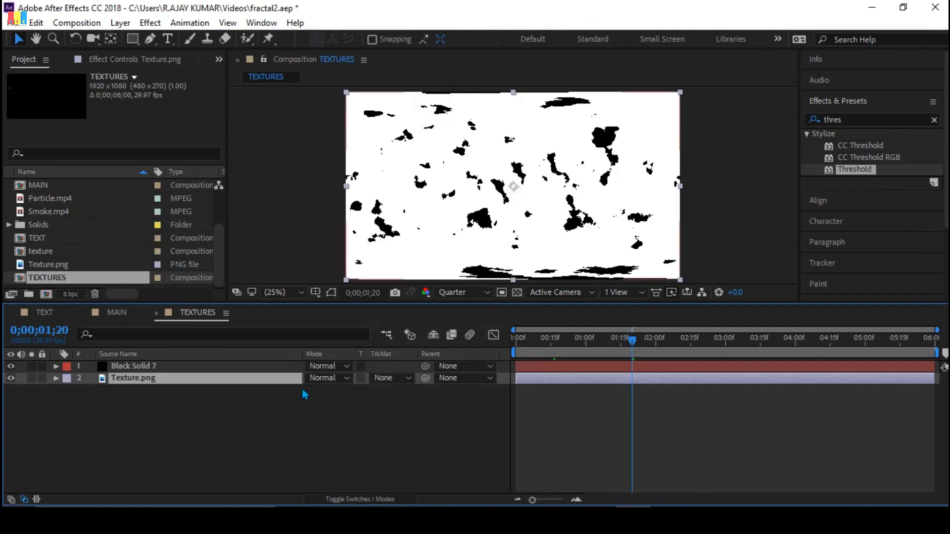
- Set the track matte of Texture.png to Luma Matte "Black Solid 7" and preview the texture reveal
click(393, 378)
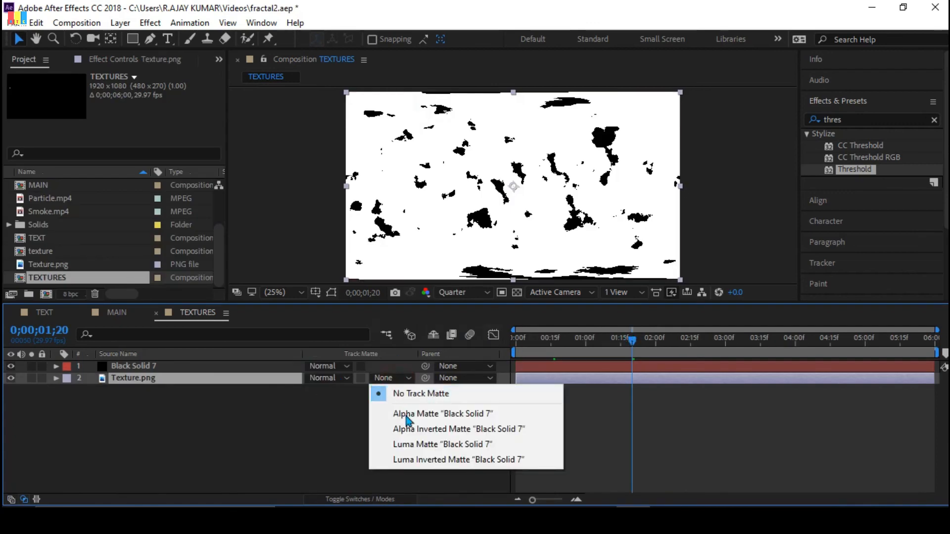
click(424, 444)
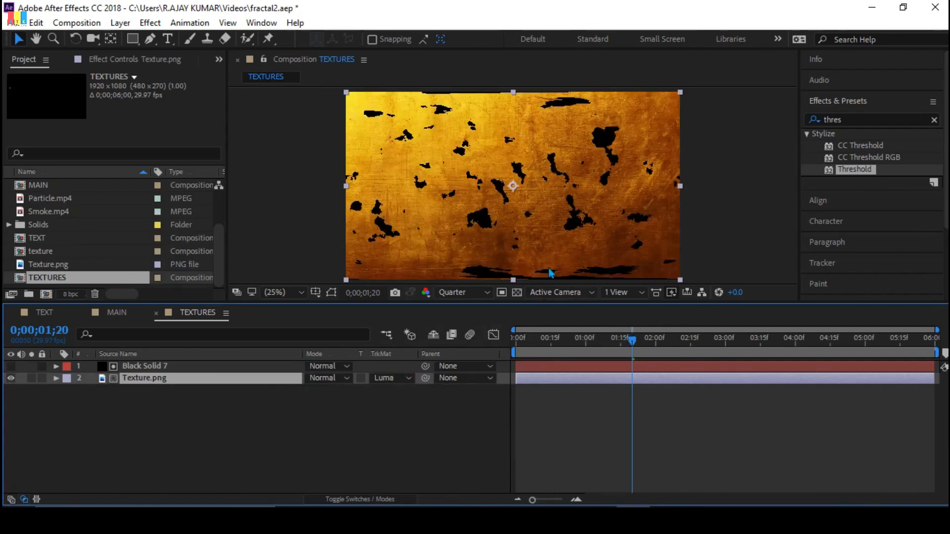
drag(632, 345, 554, 368)
key(space)
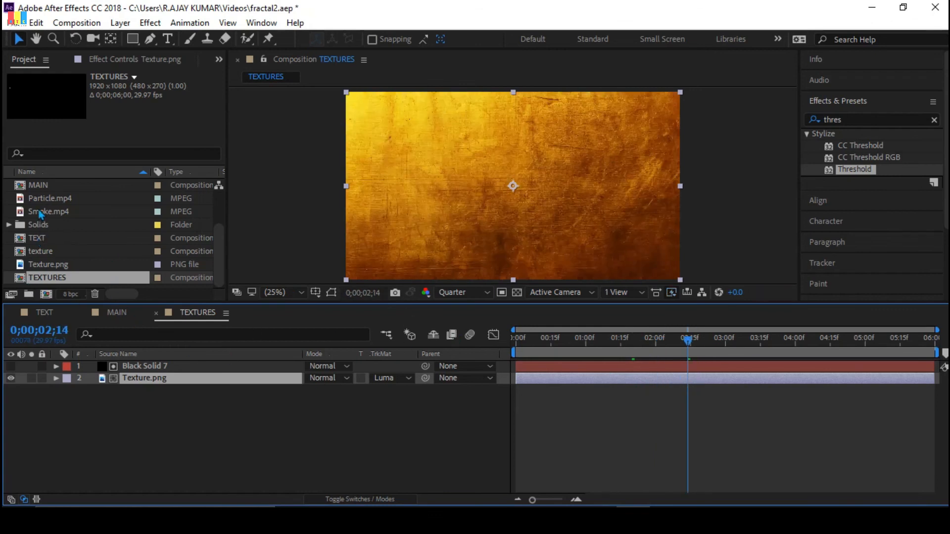
- Add the TEXTURES composition to MAIN directly below Dark Gray Solid 1 and make it a 3D layer
click(46, 313)
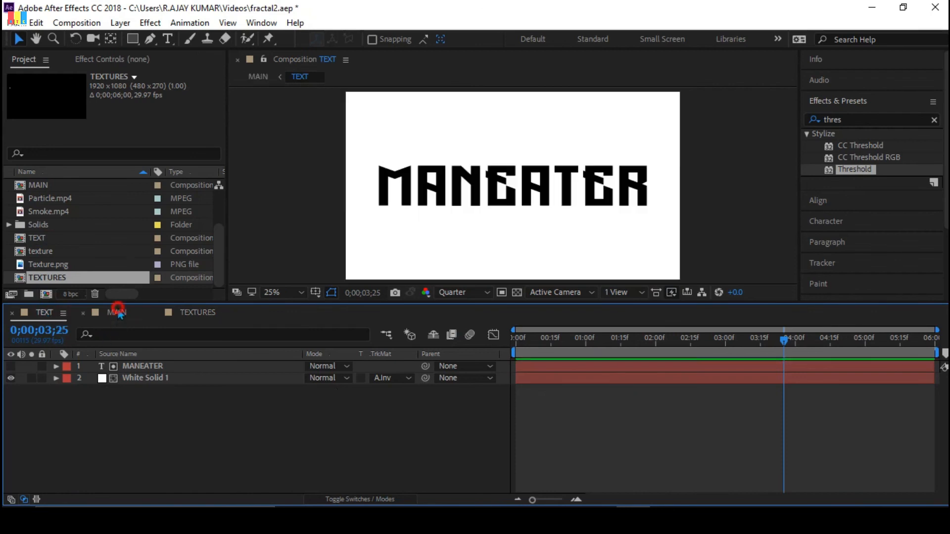
click(118, 313)
drag(72, 282, 156, 478)
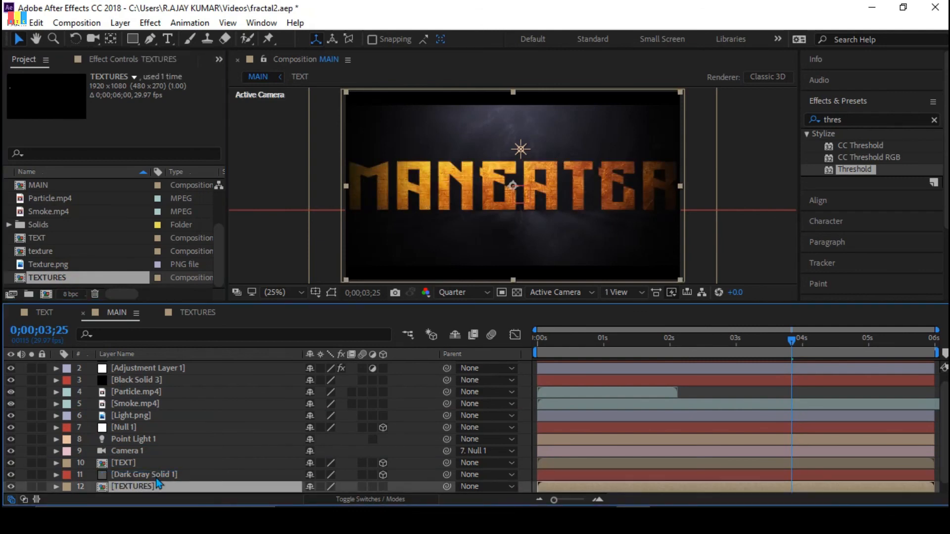
click(384, 487)
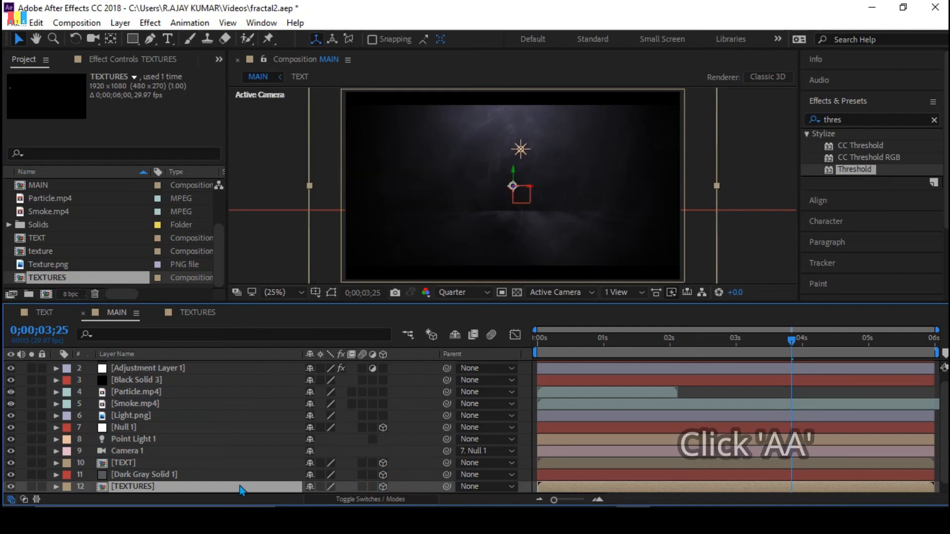
- Turn off Accepts Lights in the TEXTURES layer's Material Options and collapse the layer's properties
key(a)
key(a)
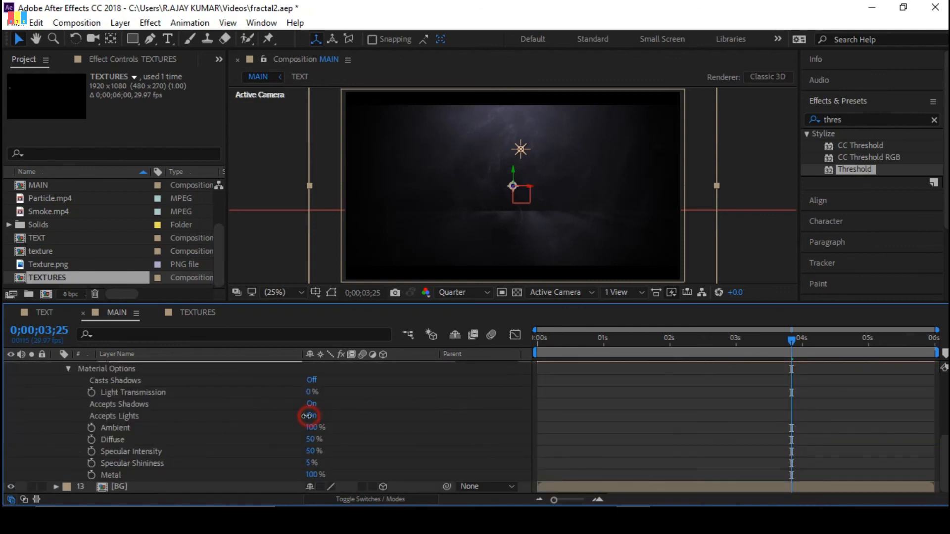
click(307, 416)
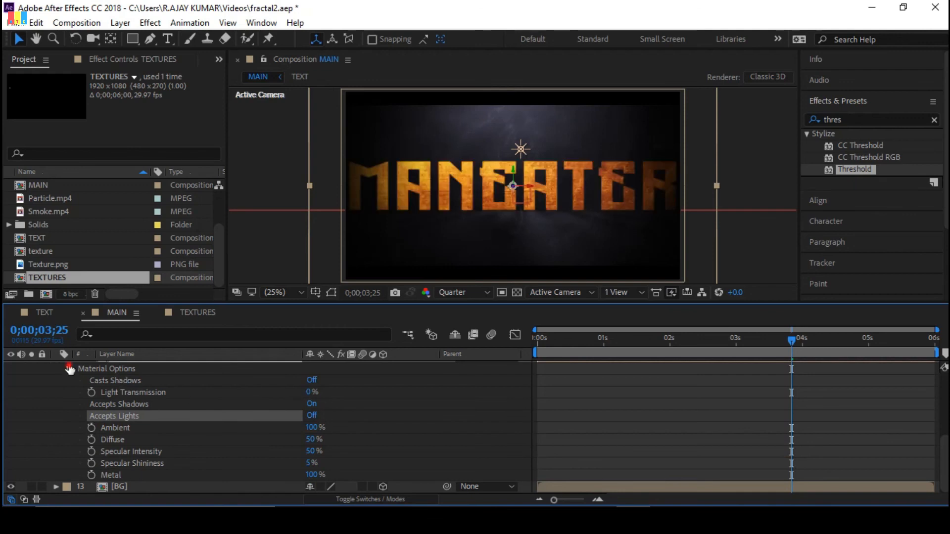
click(67, 368)
click(66, 367)
click(54, 369)
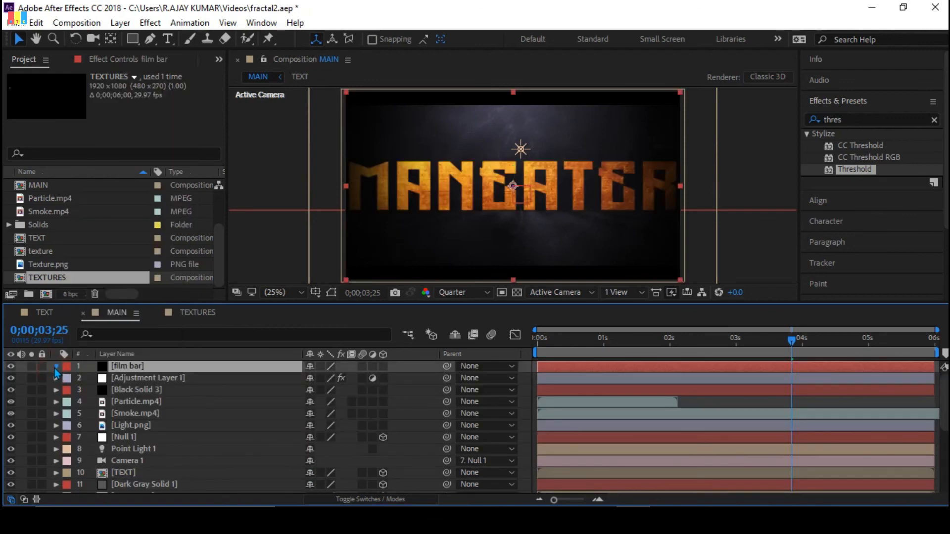
click(56, 367)
scroll(201, 454, down, 5)
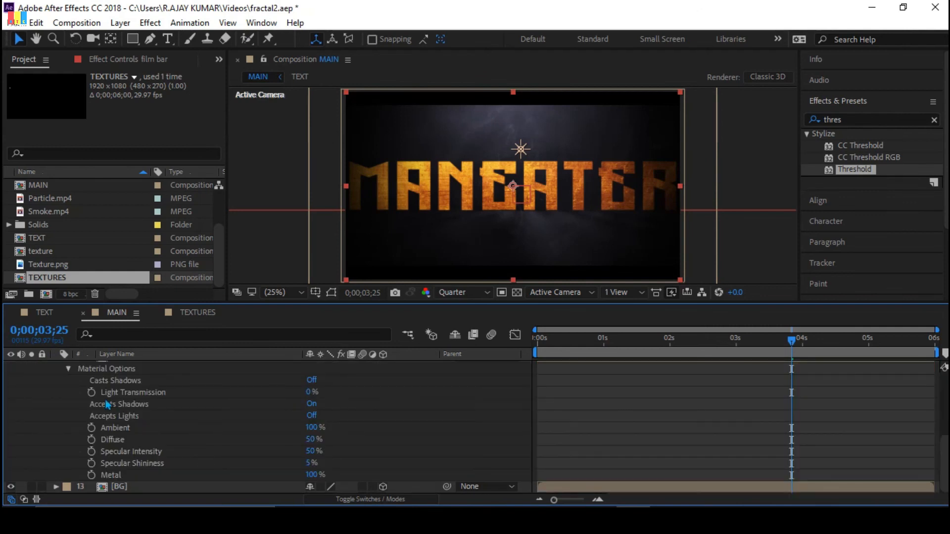
click(70, 370)
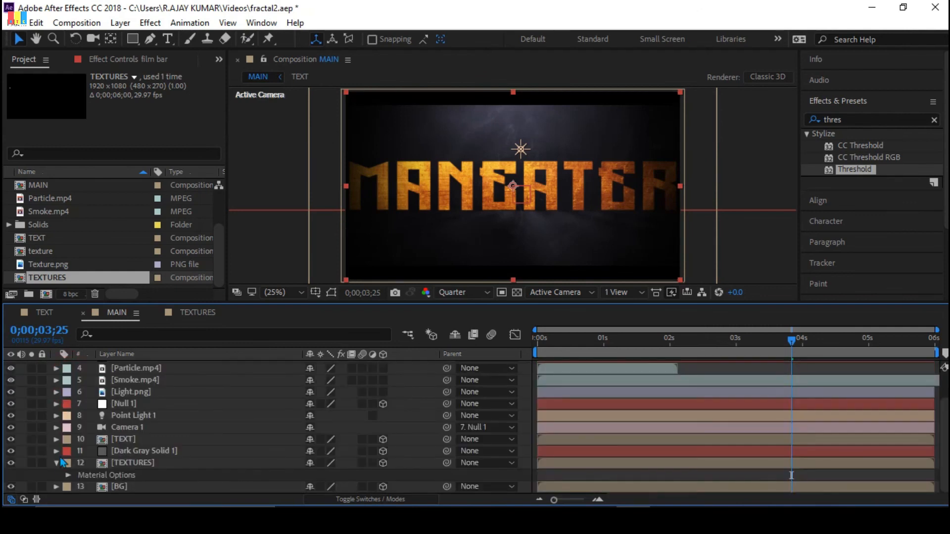
click(56, 463)
- Shift the TEXTURES layer in MAIN to start at about 0;00;02;10 and return to 0;00;00;00 to preview
click(145, 474)
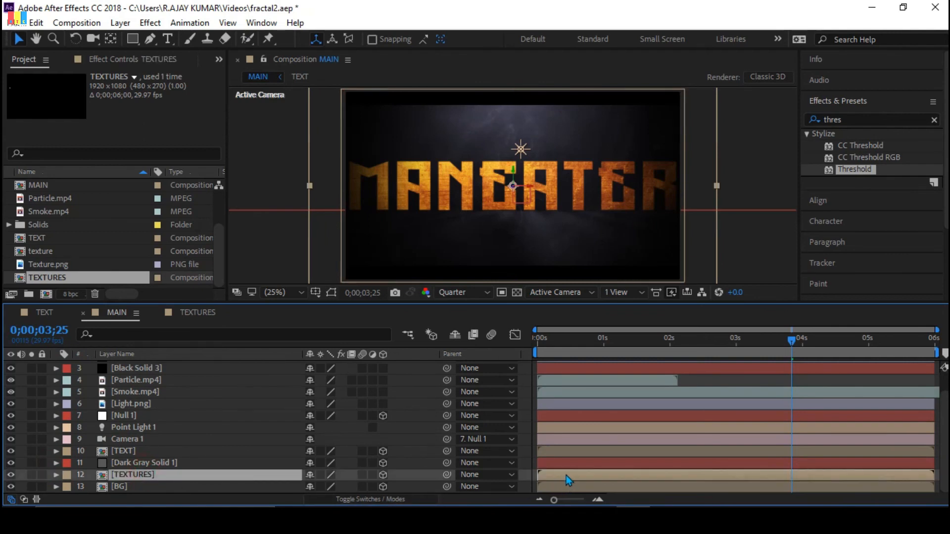
click(597, 500)
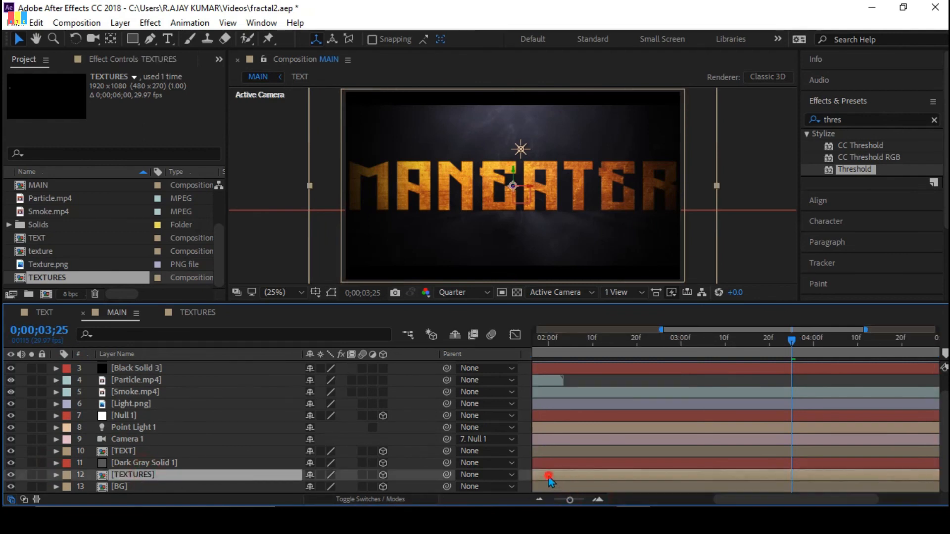
drag(676, 473, 873, 452)
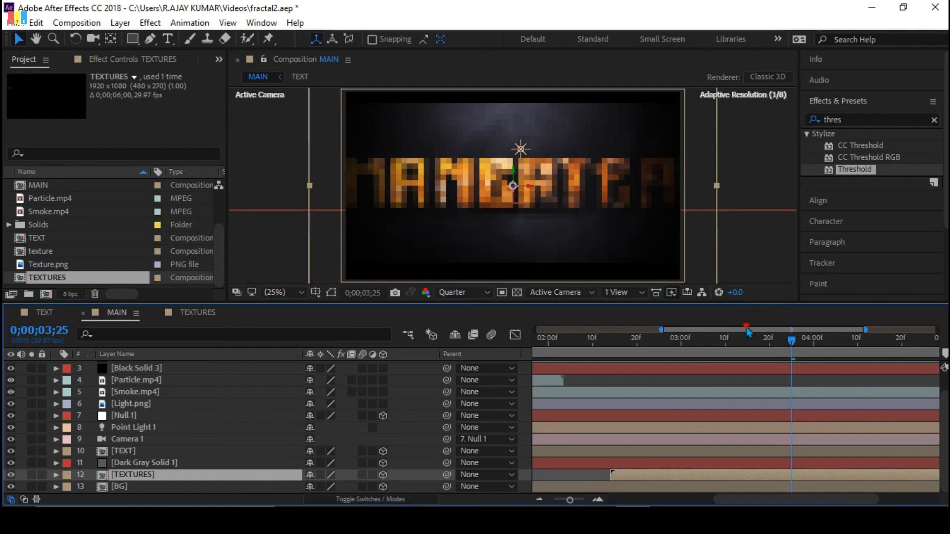
drag(681, 331, 628, 335)
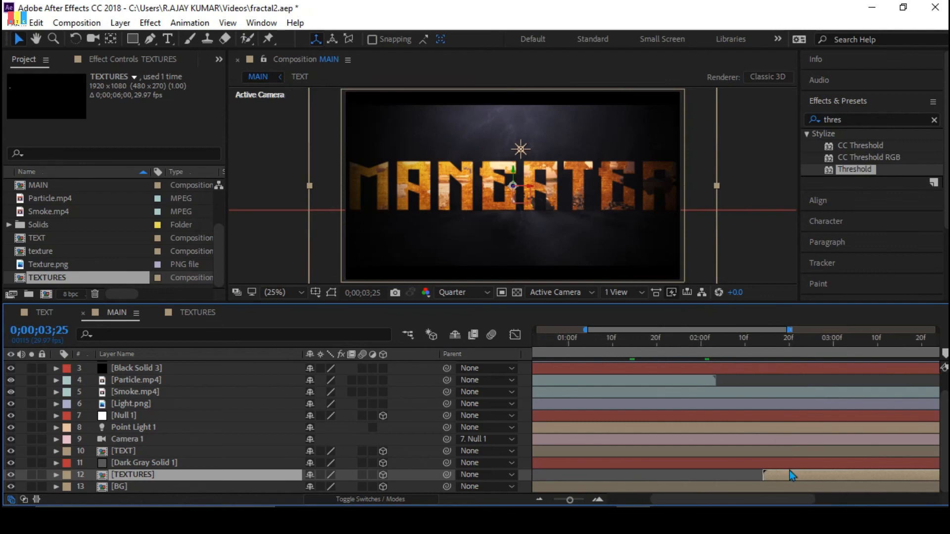
drag(773, 477, 768, 477)
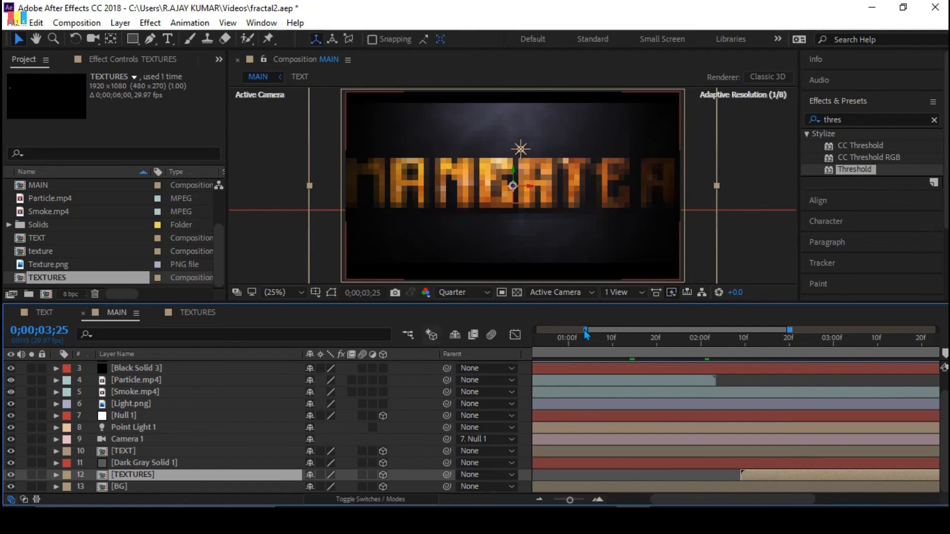
drag(585, 330, 535, 330)
drag(789, 330, 937, 330)
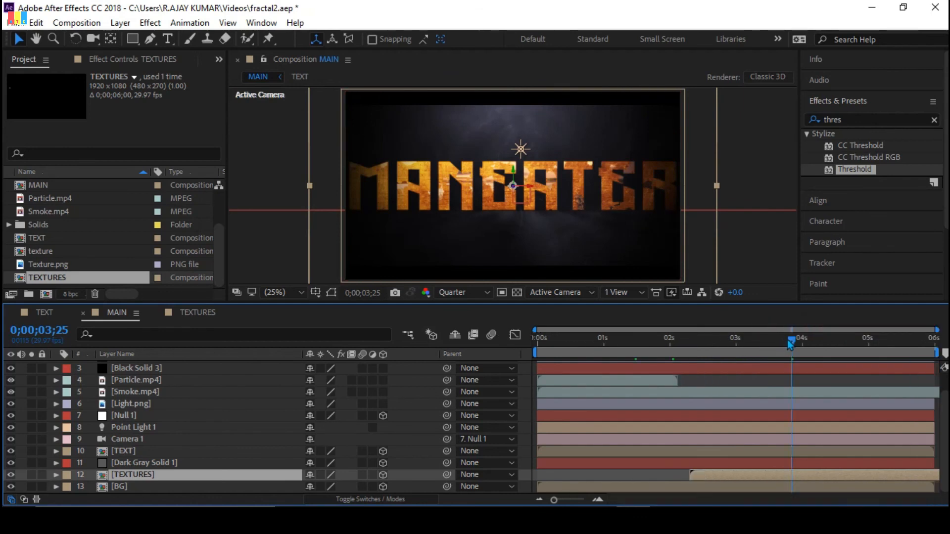
key(space)
key(Home)
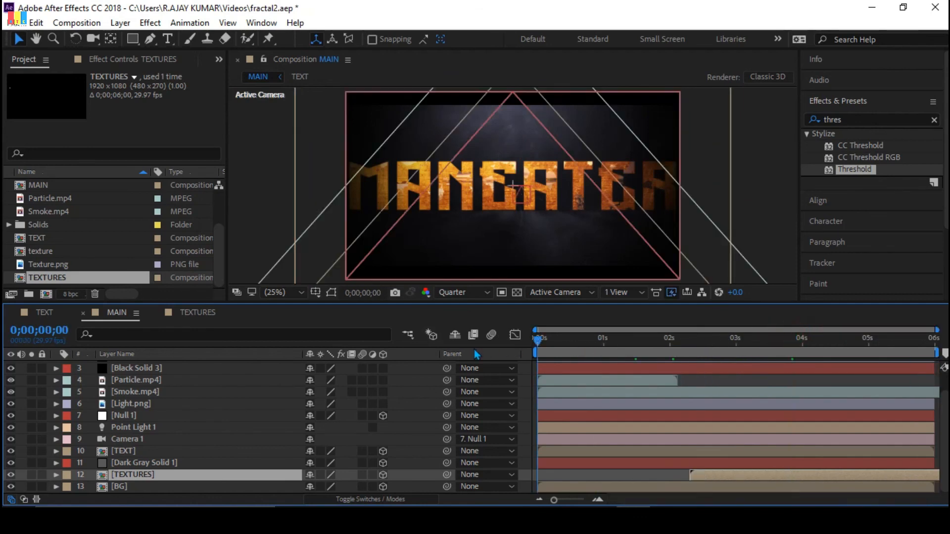